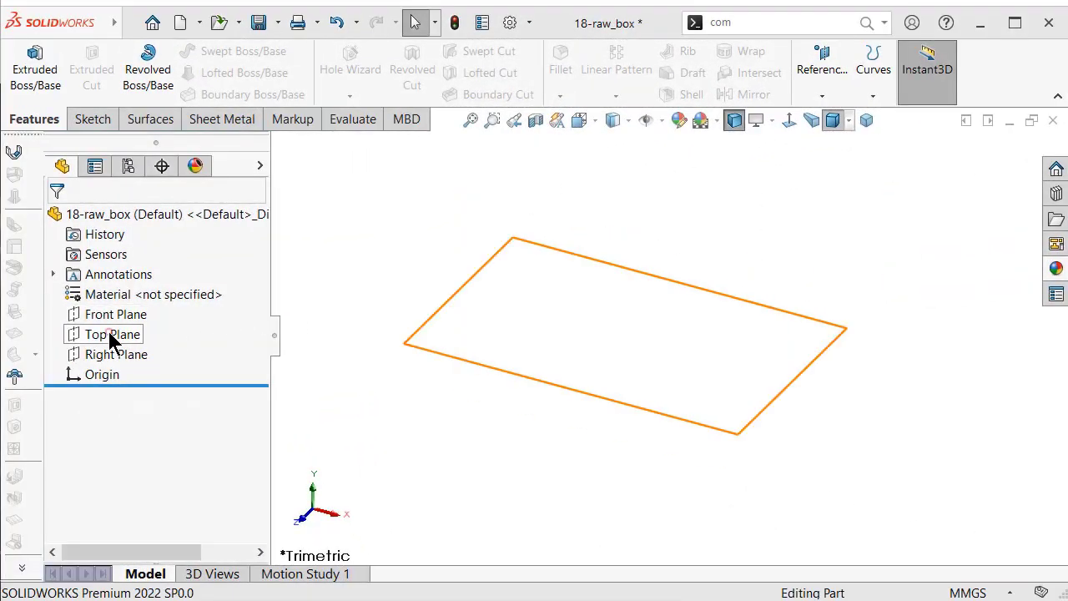
- Start a sketch on the Top Plane and draw a corner rectangle from the origin
left_click(109, 332)
left_click(122, 306)
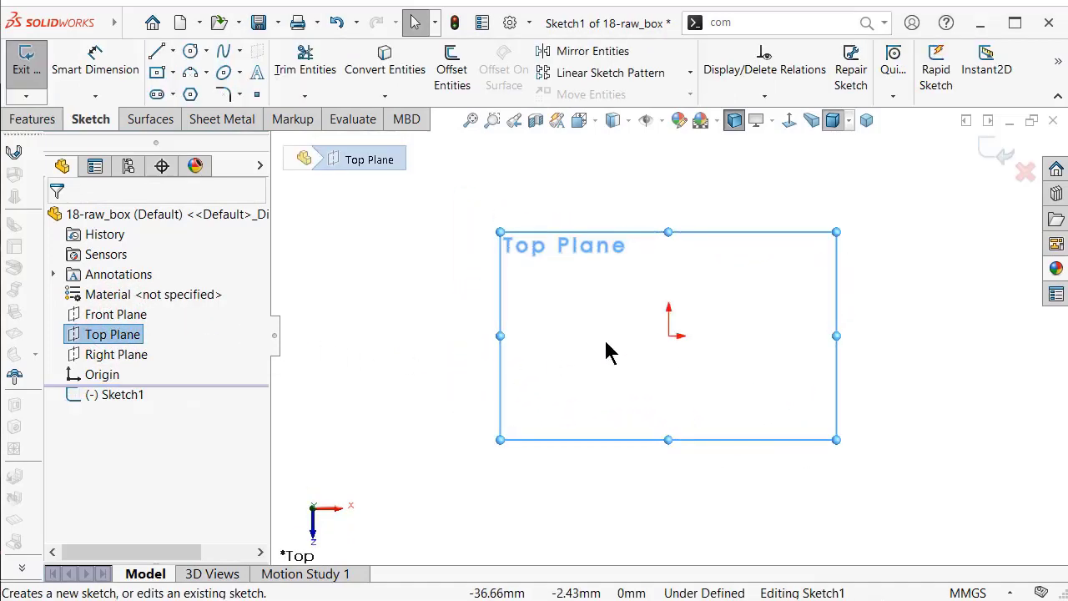
key("s")
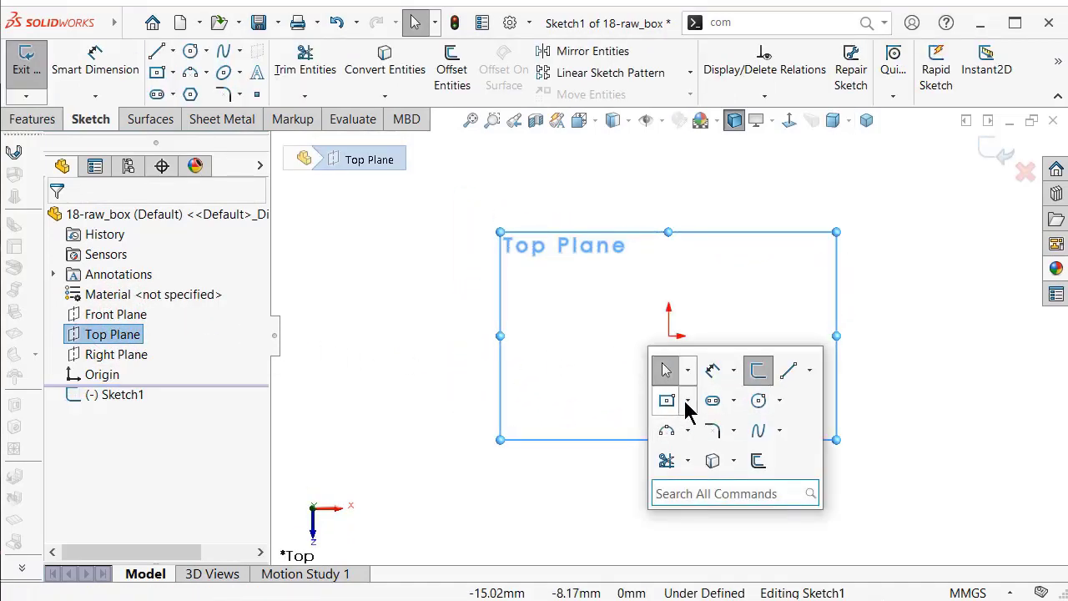
left_click(687, 401)
left_click(691, 428)
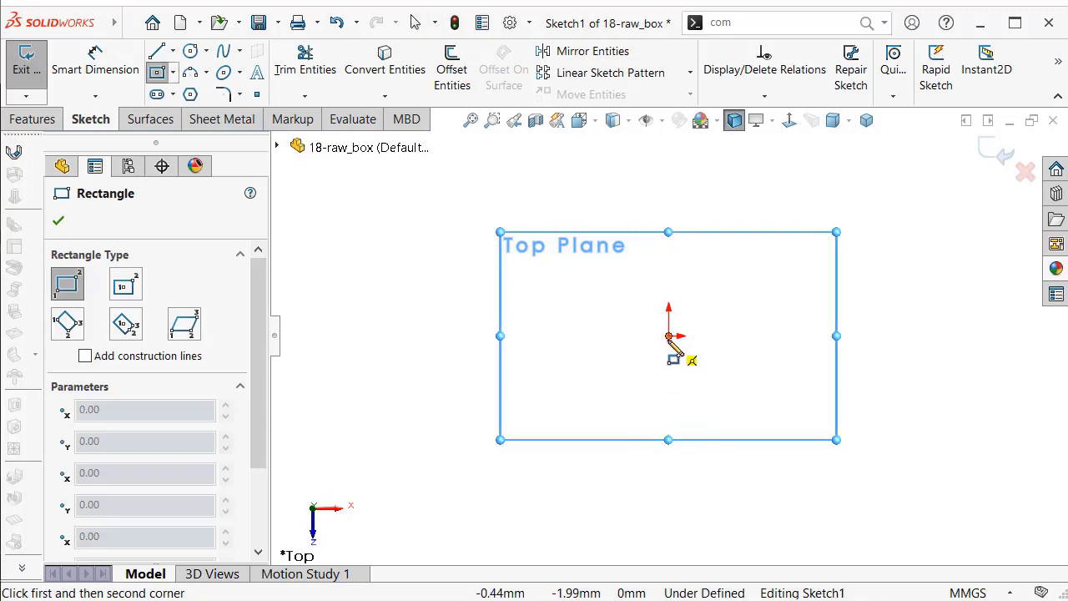
left_click(668, 336)
left_click(816, 466)
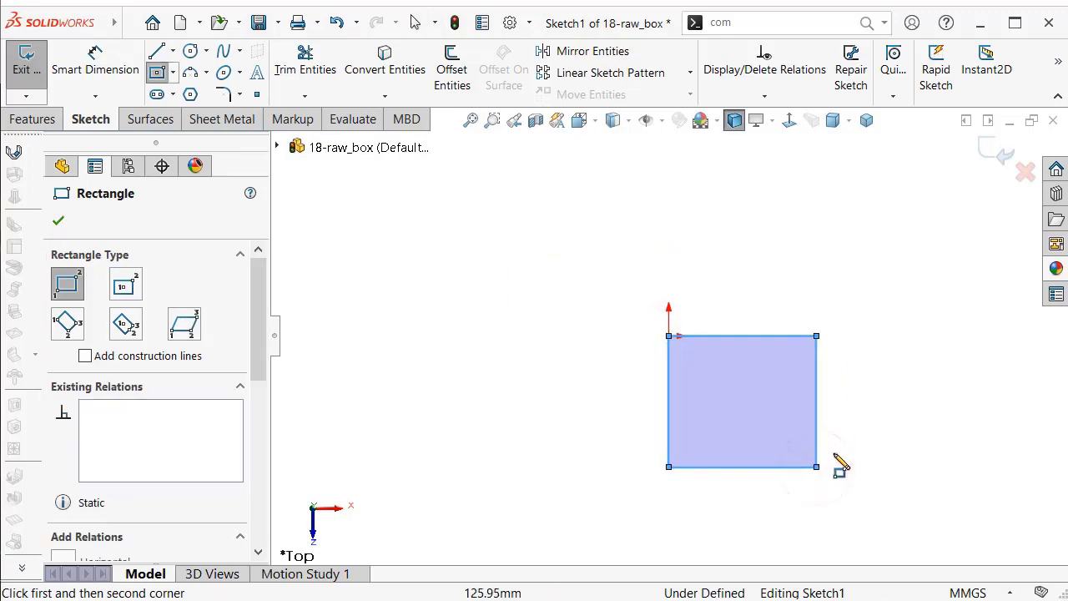
key("Escape")
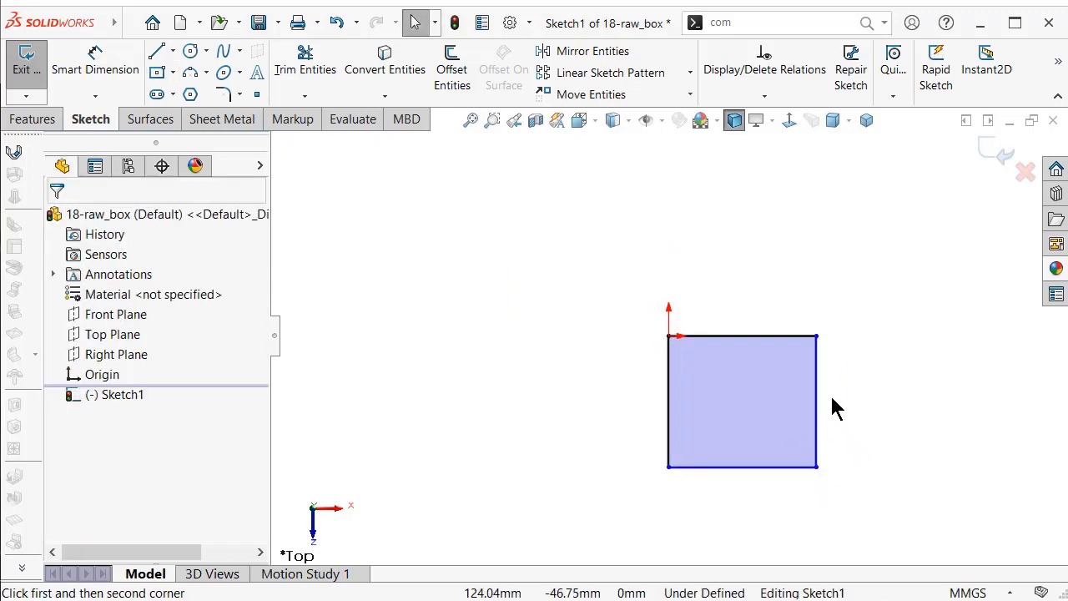
- Add an Equal relation between the rectangle's top and right edges to make a square
left_click(764, 338)
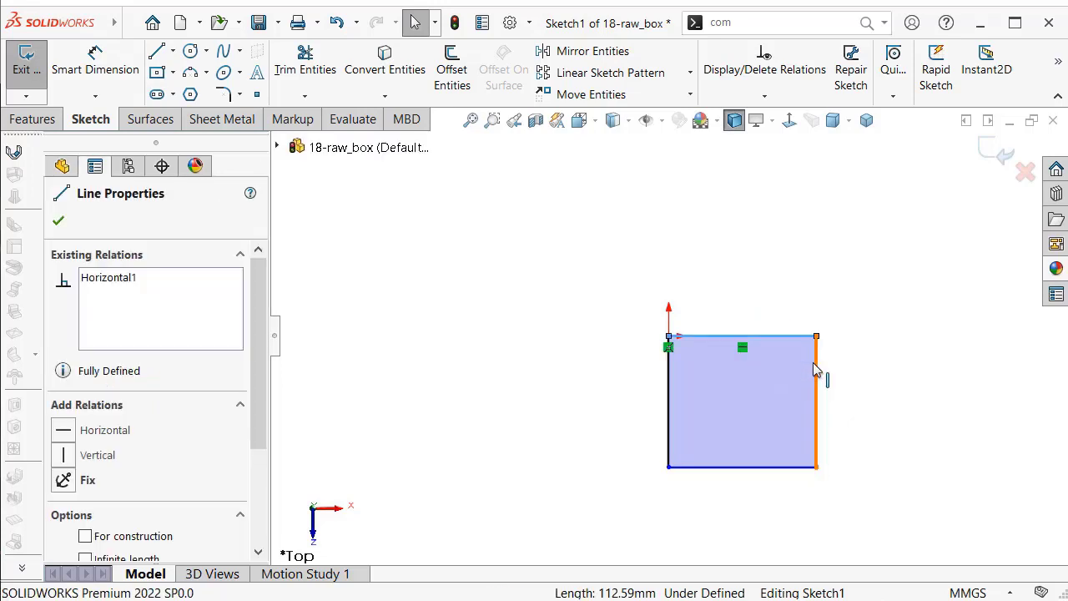
left_click(817, 371, "ctrl")
left_click(990, 288)
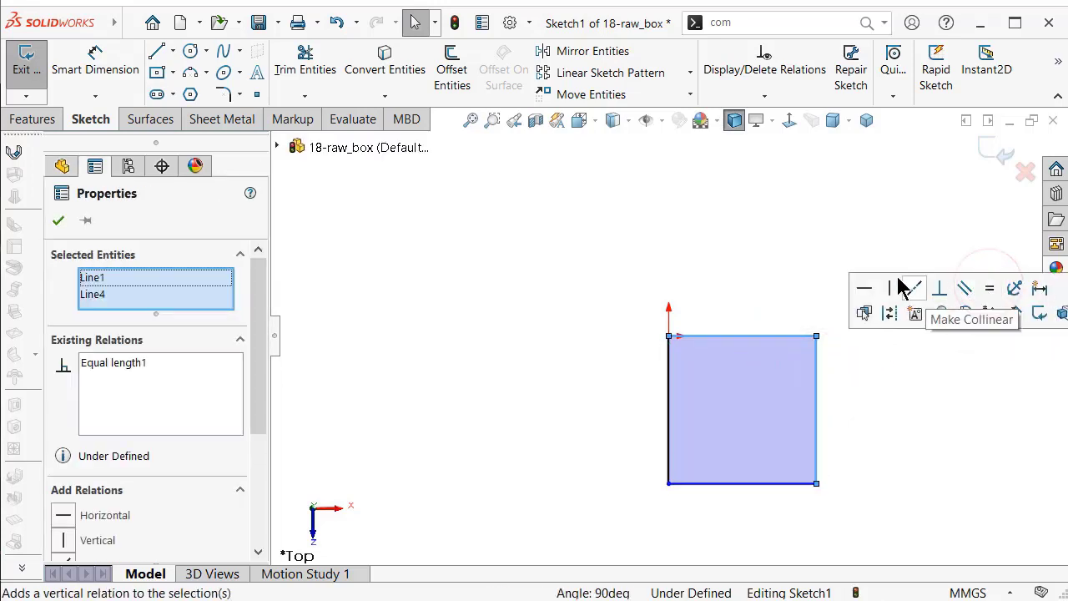
left_click(808, 237)
scroll(793, 465, "up", 1)
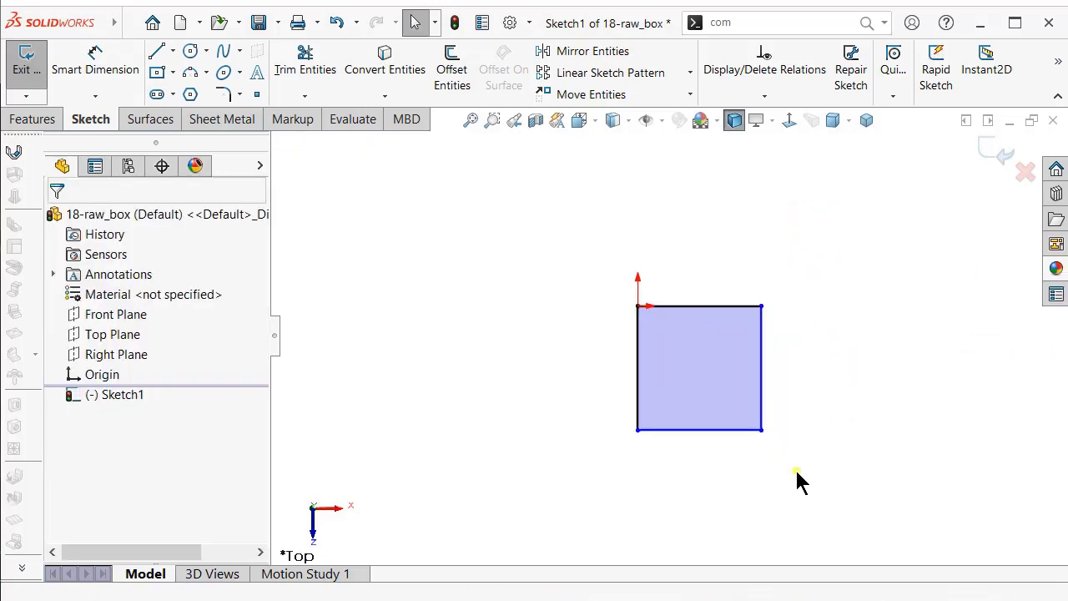
right_click_drag(794, 468, 801, 424)
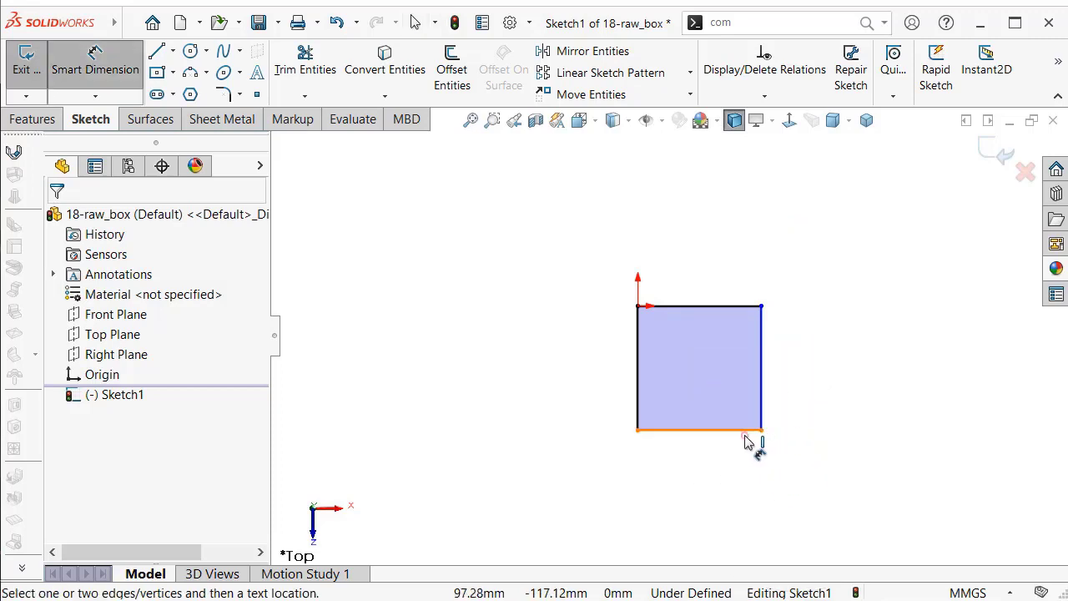
- Dimension the square's bottom edge as 69.35/2, giving a 34.675 mm width
left_click(747, 442)
left_click(706, 519)
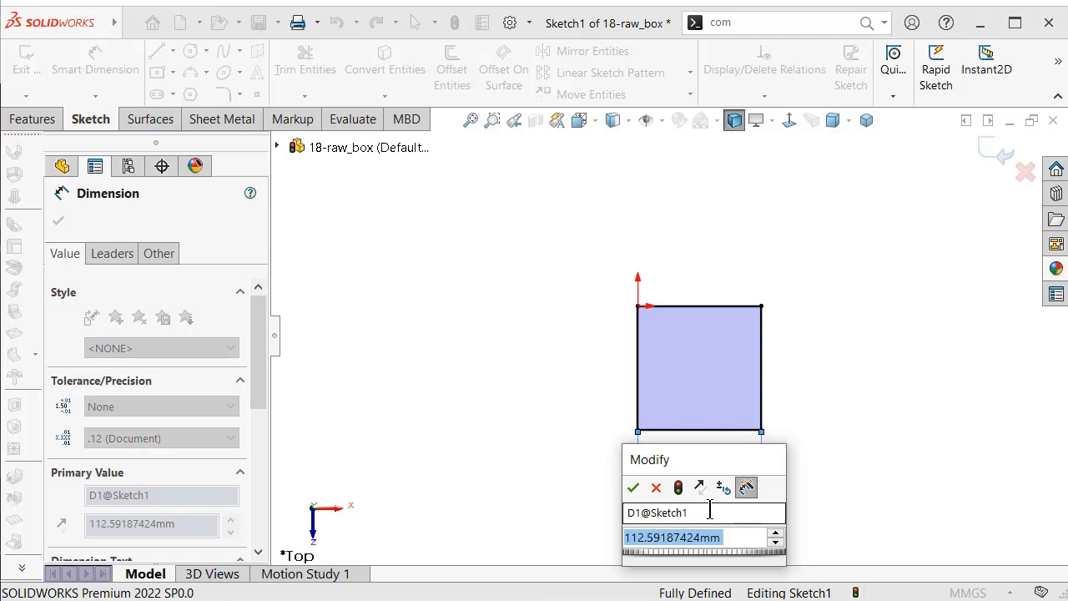
type("69")
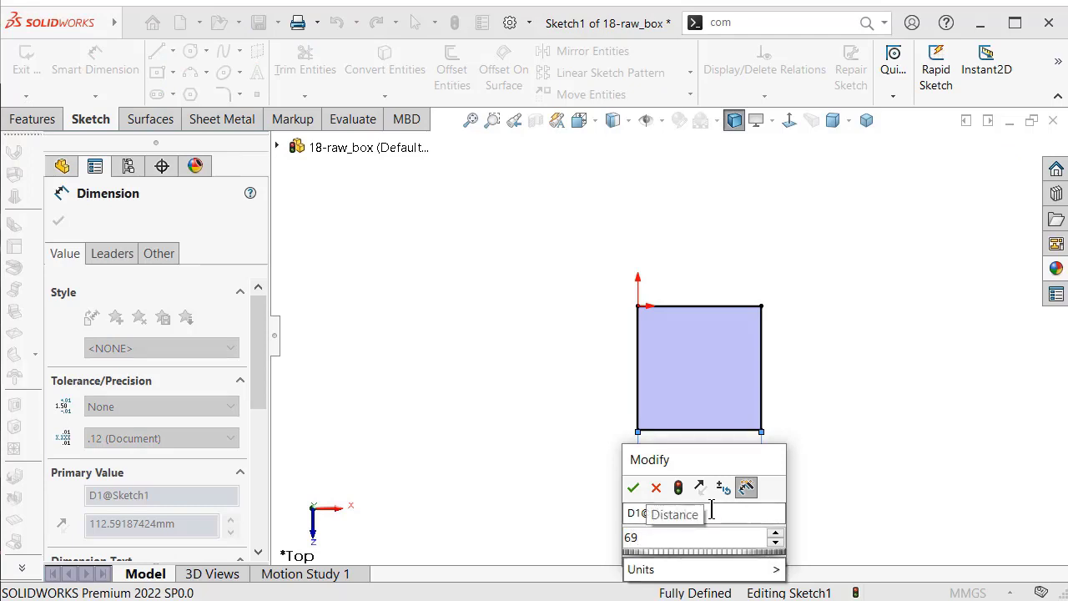
type(",35")
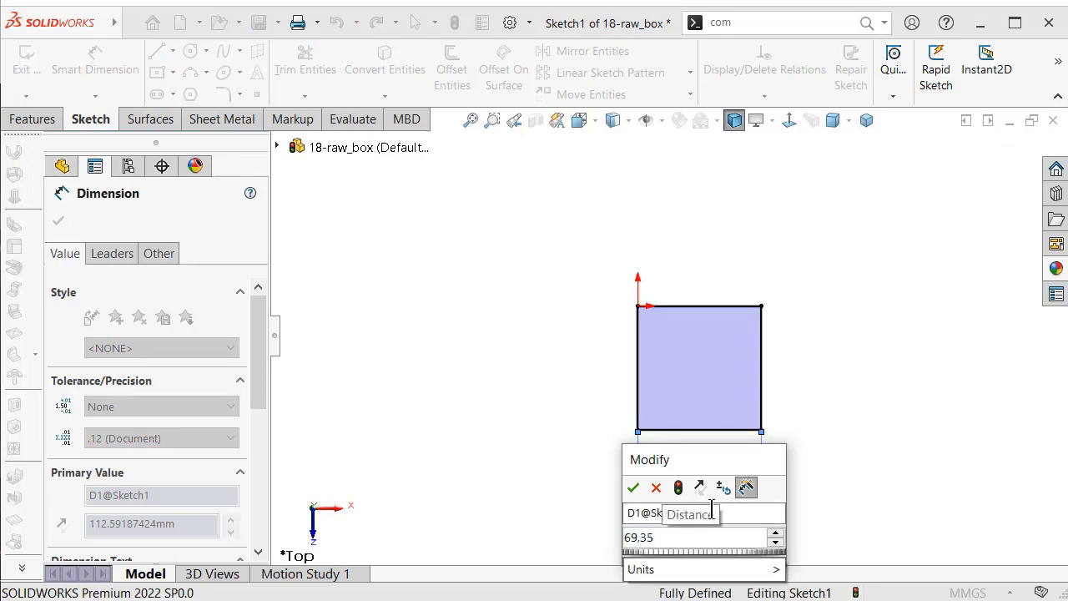
type("/2")
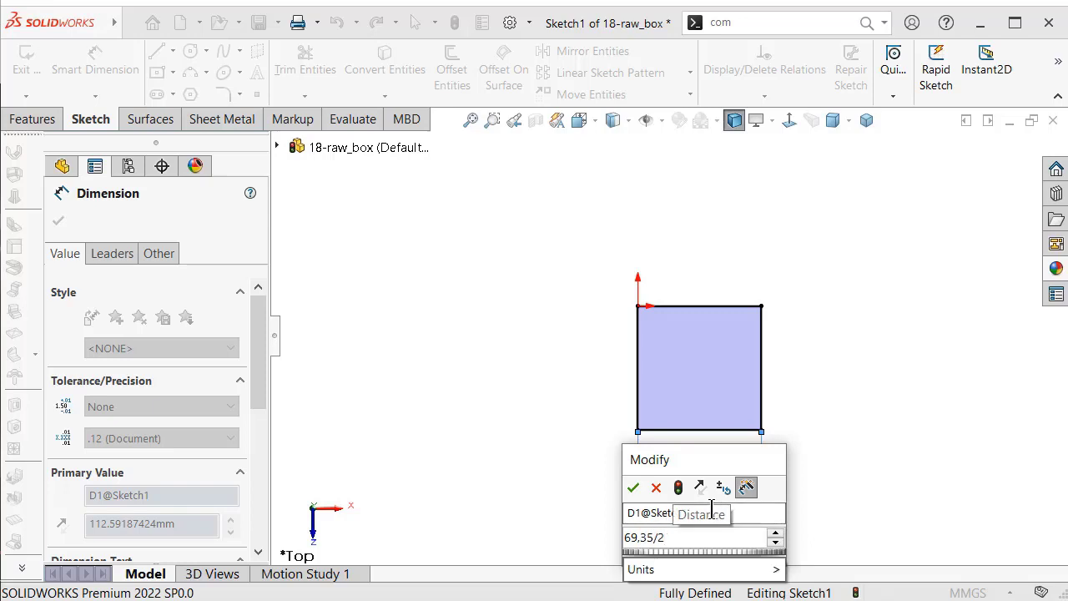
key("Return")
left_click(851, 407)
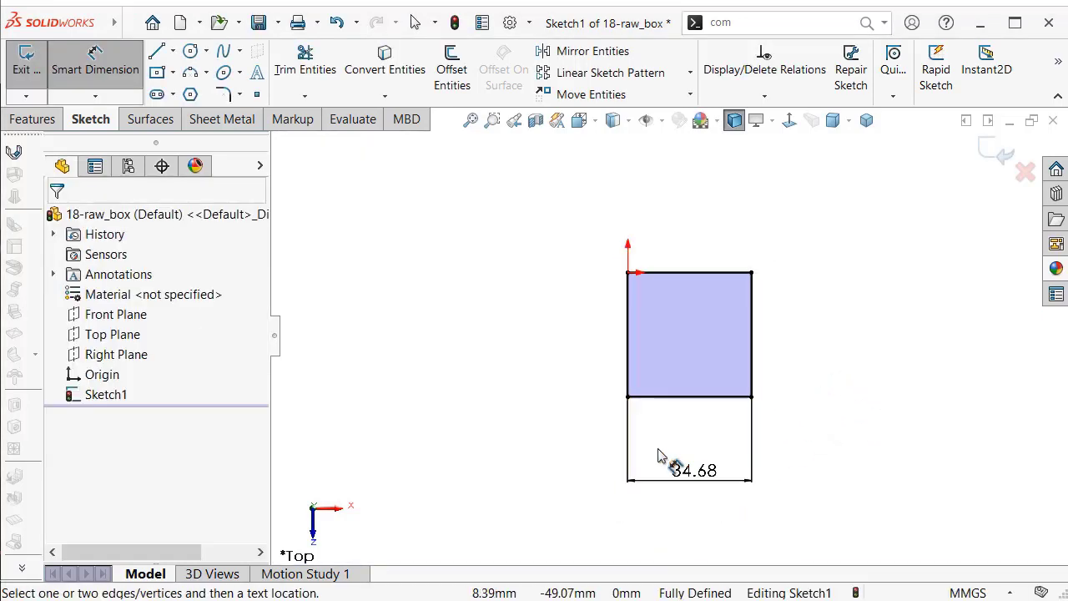
key("Escape")
- Show the width dimension to three decimals (.123) and view the sketch isometrically
left_click(692, 476)
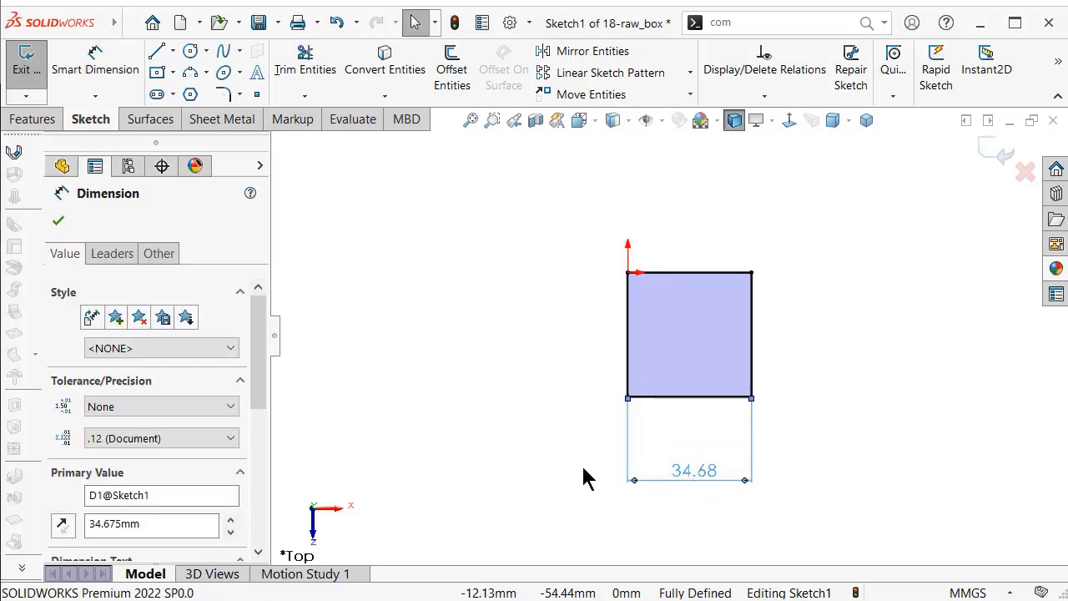
left_click(197, 440)
left_click(138, 498)
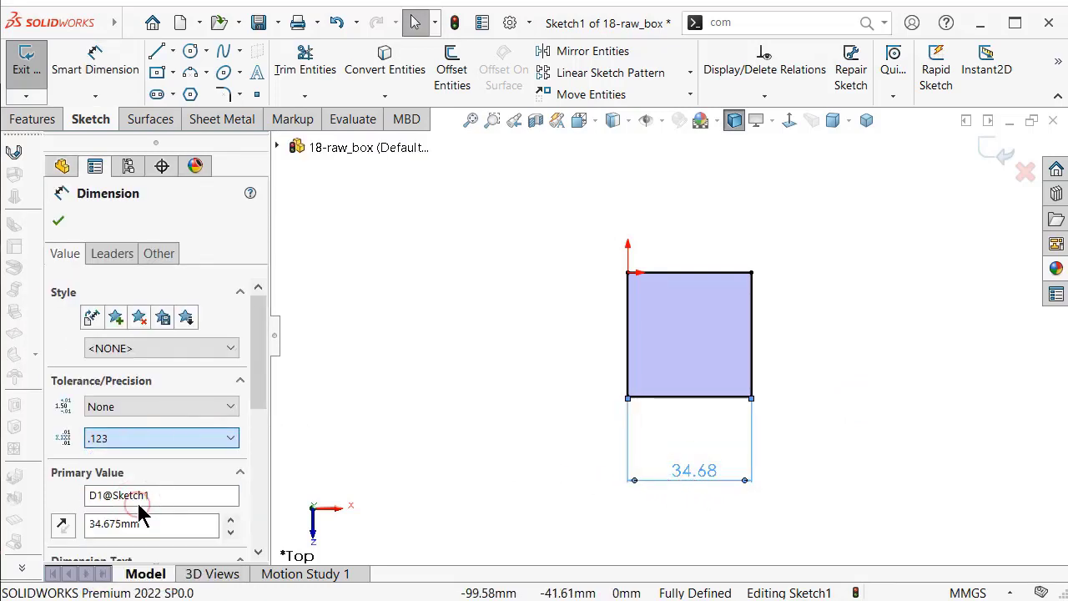
left_click(57, 220)
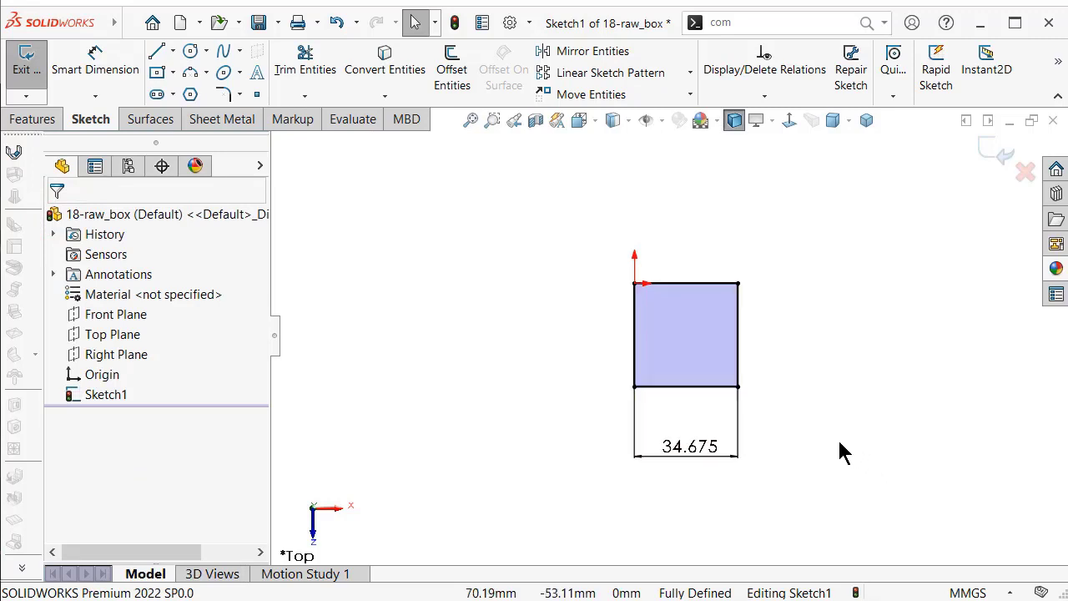
scroll(841, 450, "down", 2)
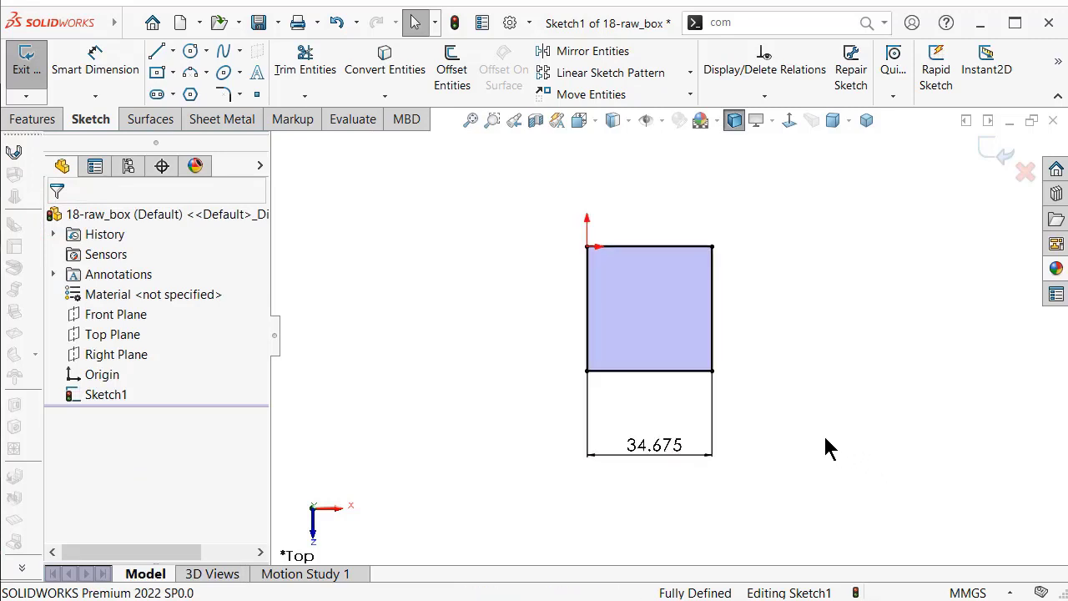
left_click(864, 122)
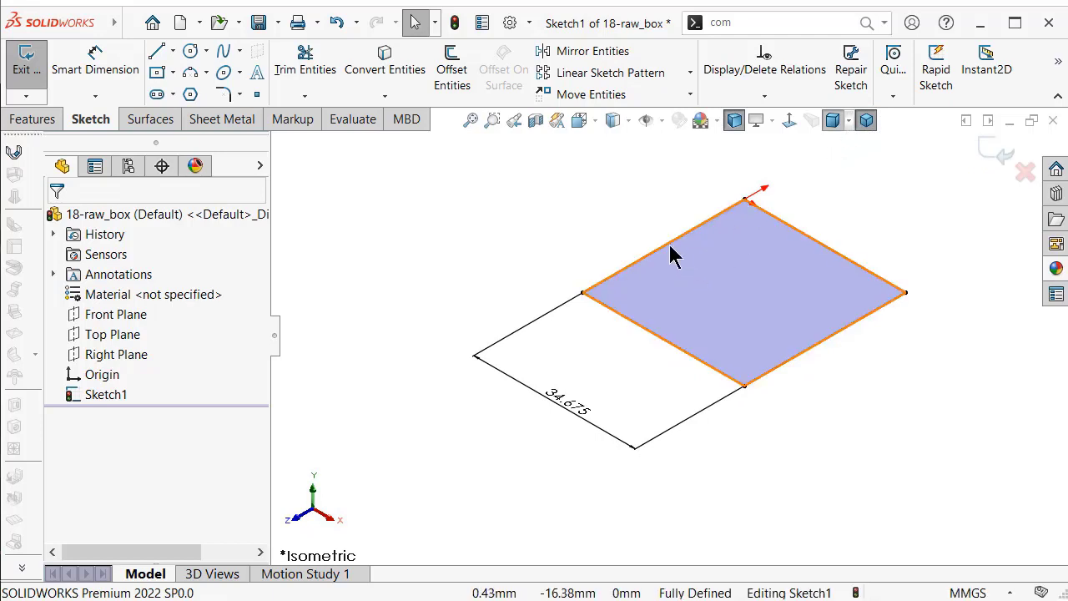
- Extrude the square sketch 63/2 = 31.50 mm into a solid cube
left_click(34, 120)
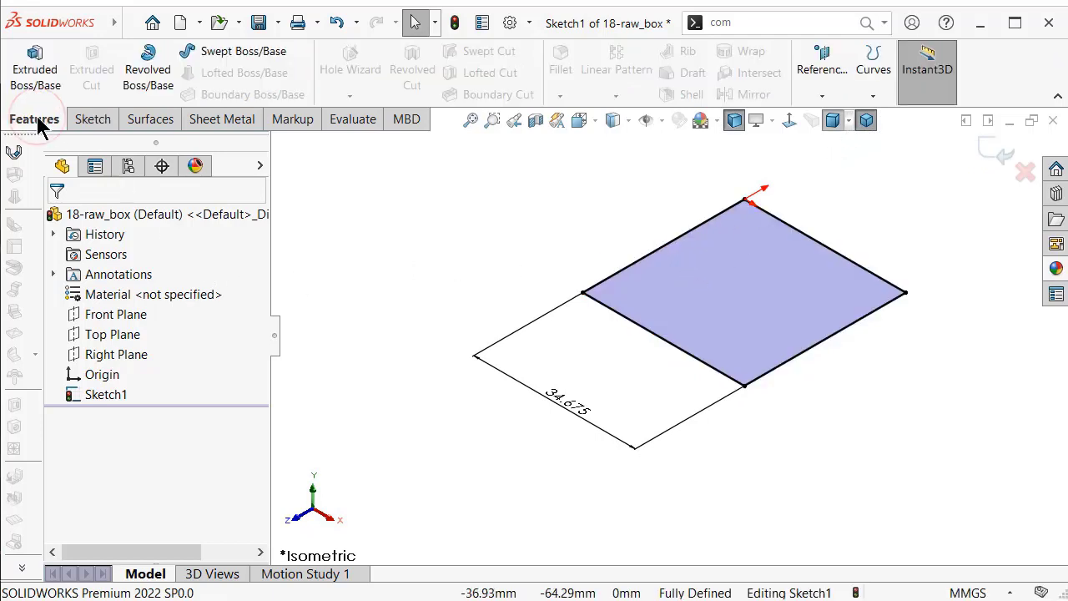
left_click(35, 66)
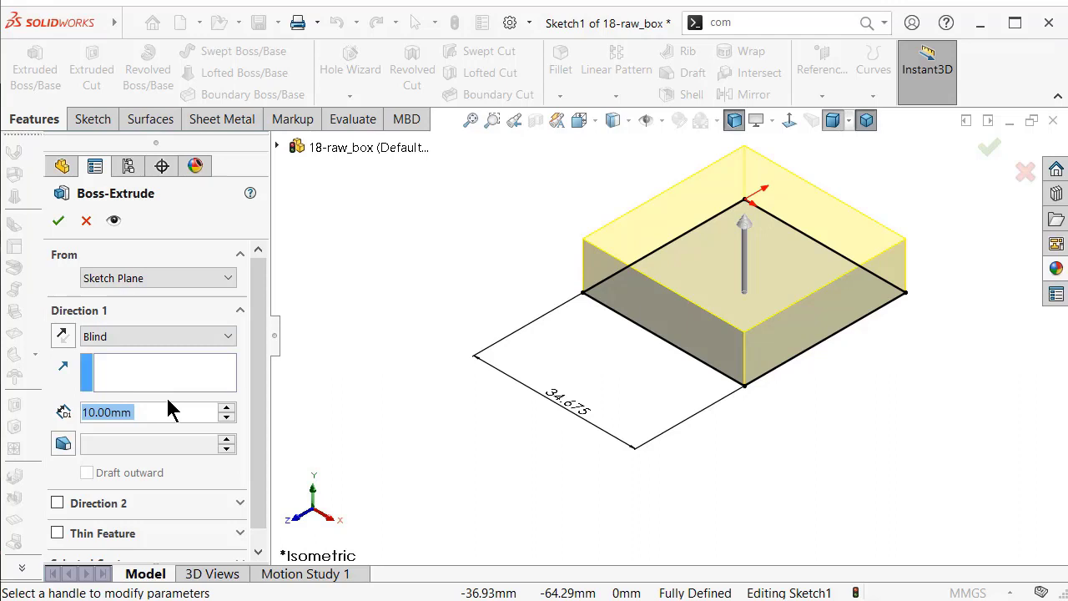
type("63/")
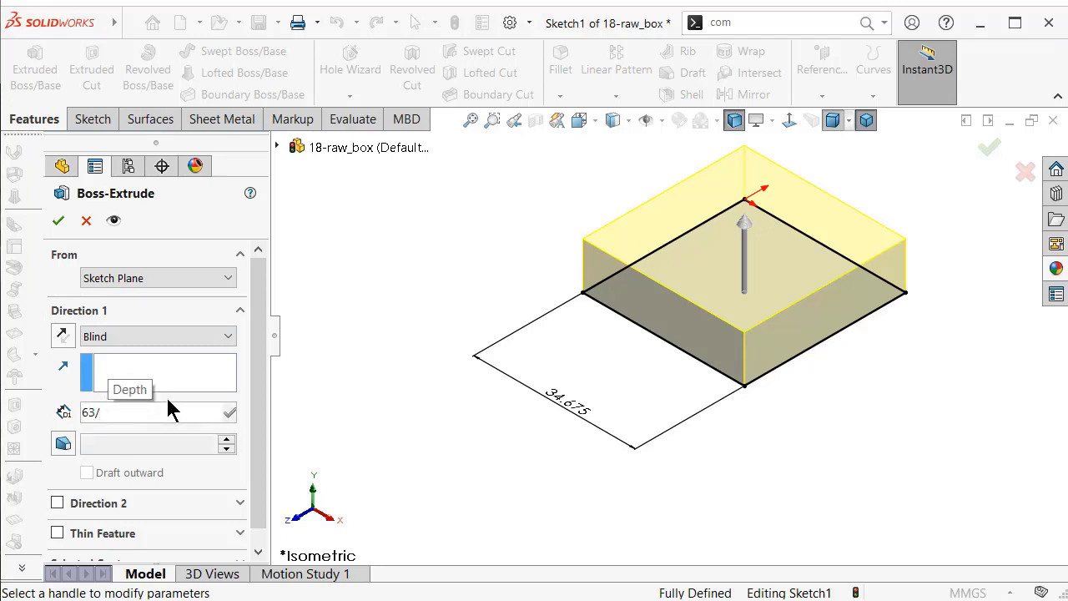
type("2")
key("Return")
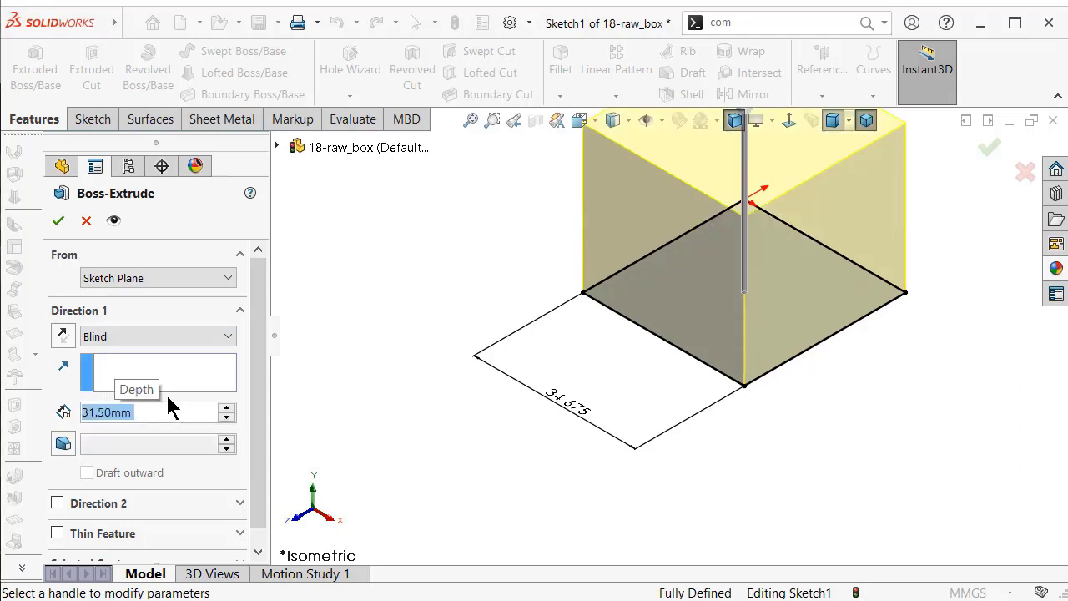
key("z")
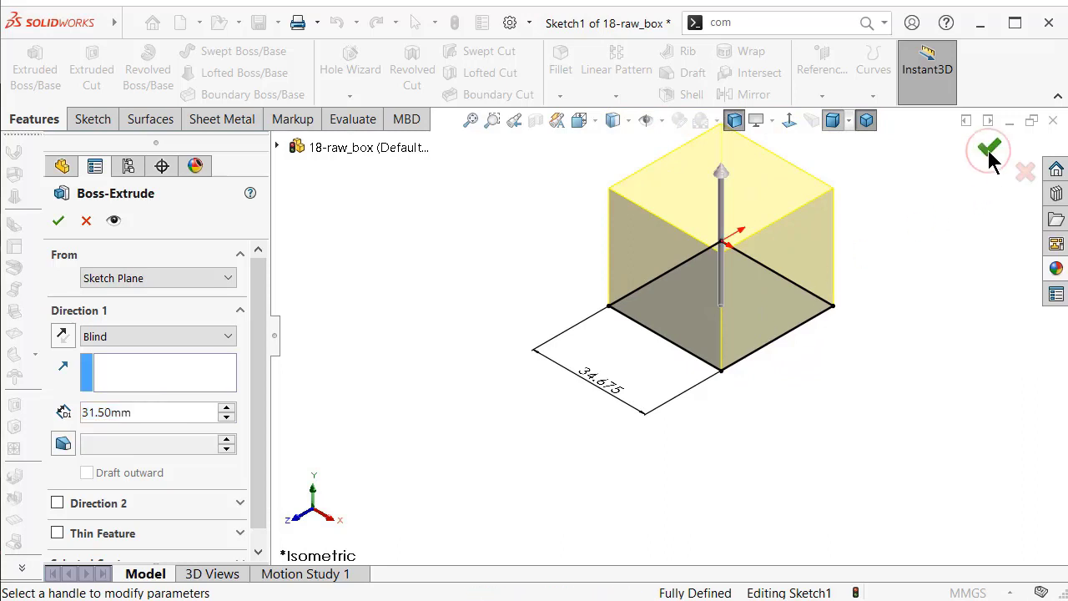
left_click(990, 150)
mouse_move(560, 256)
middle_mouse_down()
mouse_move(582, 165)
mouse_move(554, 215)
middle_mouse_up()
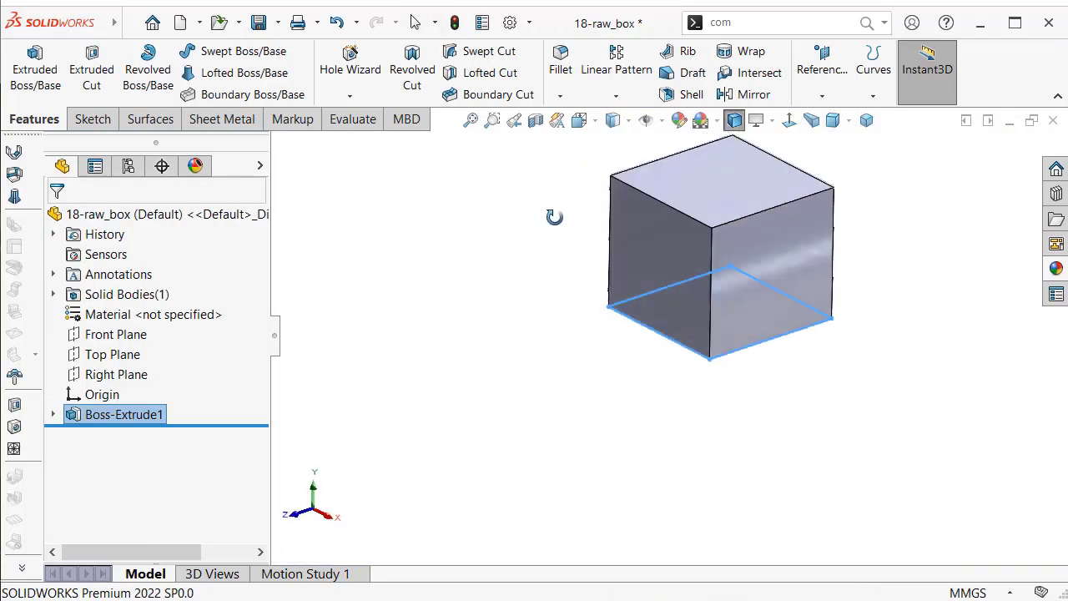
key("Escape")
- Apply the cast aluminum appearance to the whole part and show it in isometric view
left_click(154, 435)
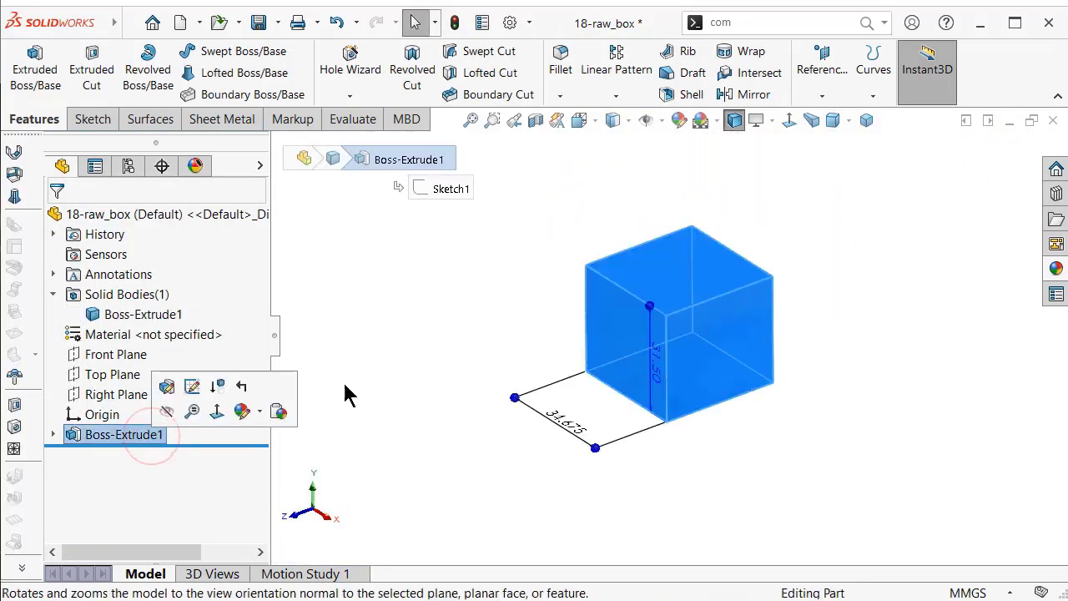
left_click(1056, 269)
left_click_drag(851, 542, 626, 352)
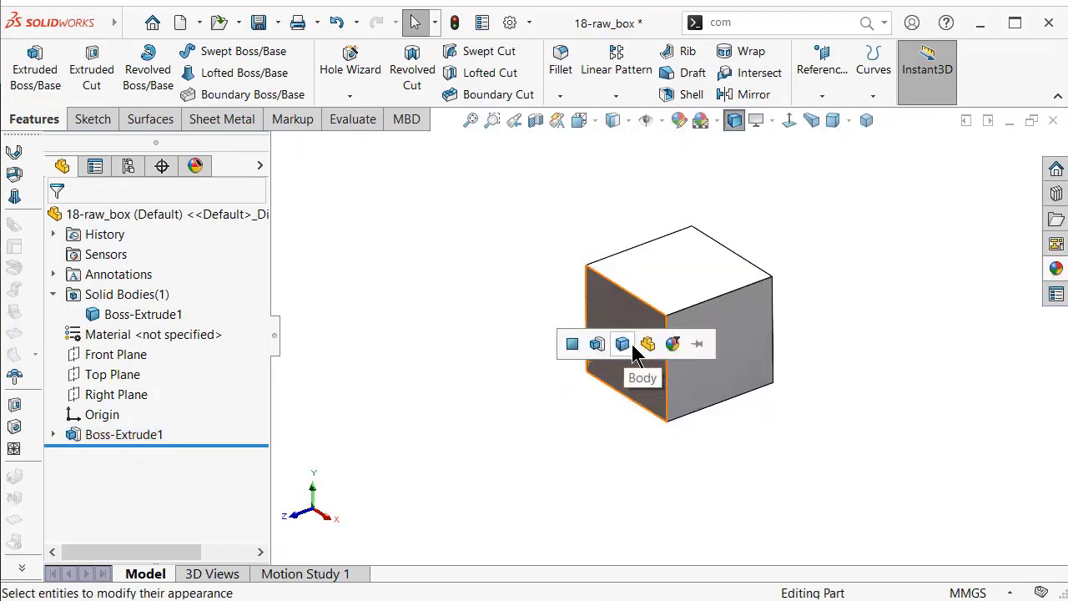
left_click(642, 345)
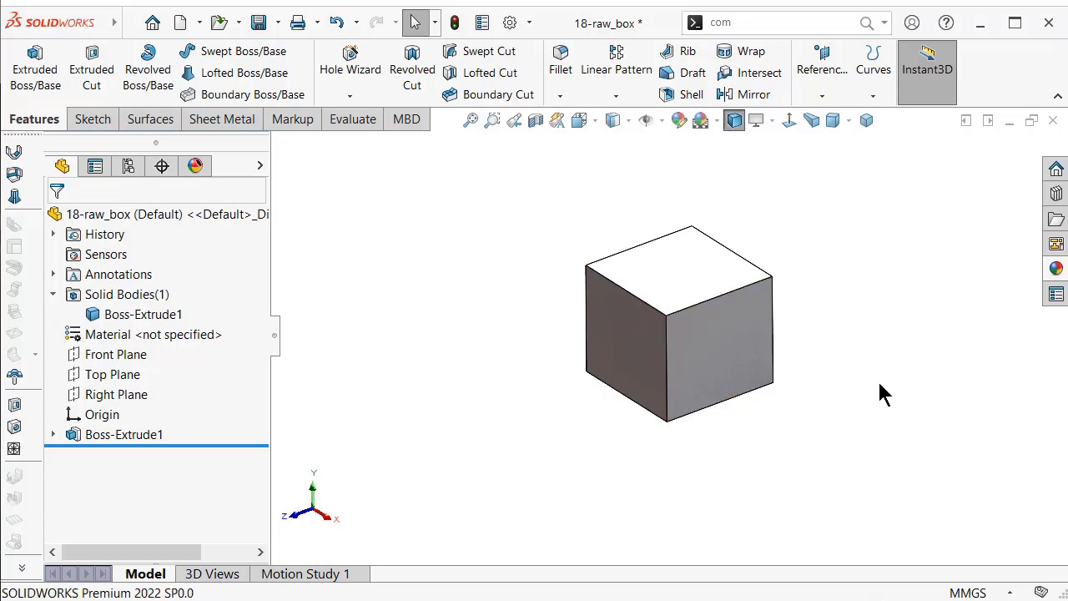
mouse_move(879, 384)
middle_mouse_down()
mouse_move(934, 172)
mouse_move(906, 243)
mouse_move(886, 398)
mouse_move(913, 203)
middle_mouse_up()
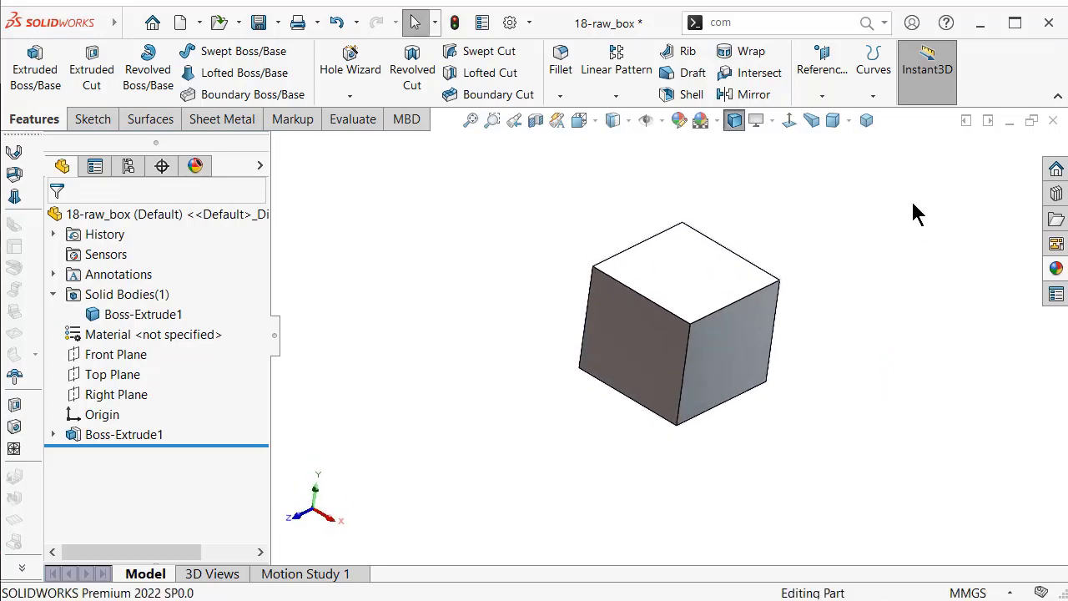
left_click(866, 120)
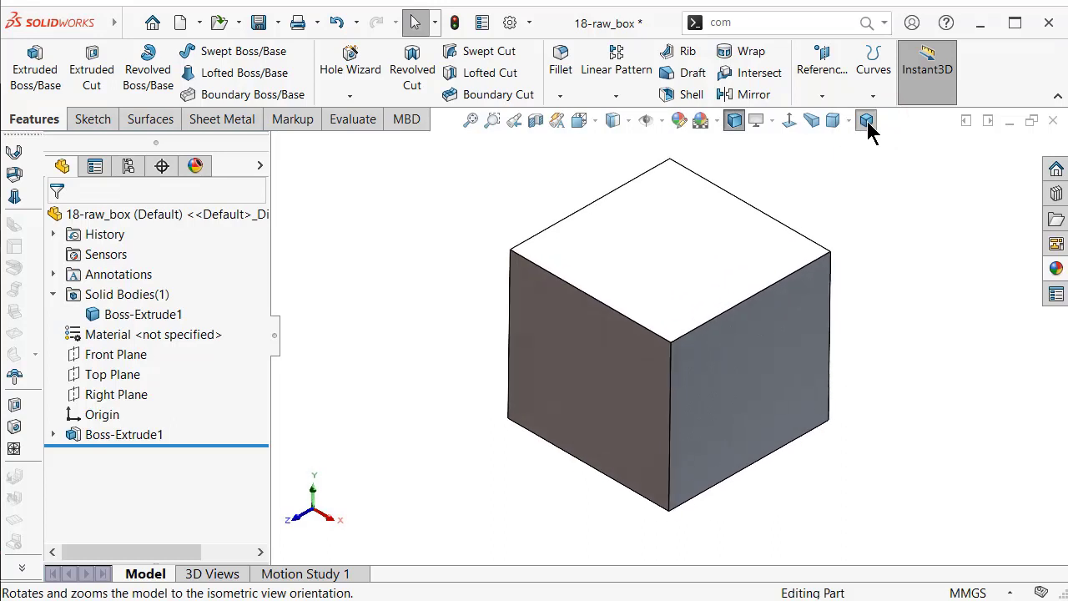
- Shell the cube with 4.5 mm walls, removing three faces, and return to isometric view
left_click(689, 95)
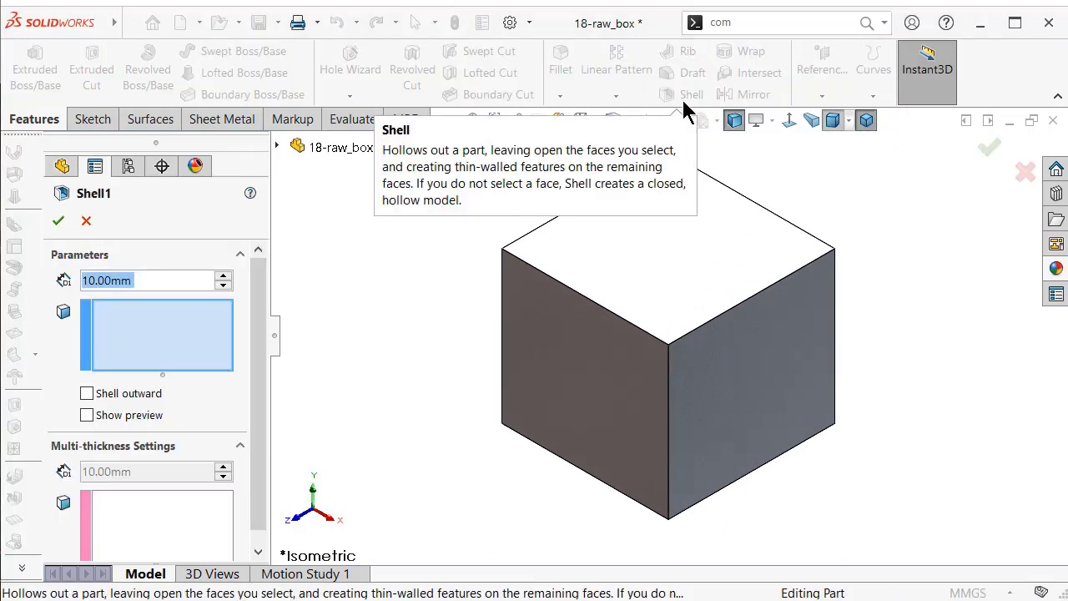
type("4.5")
left_click(422, 219)
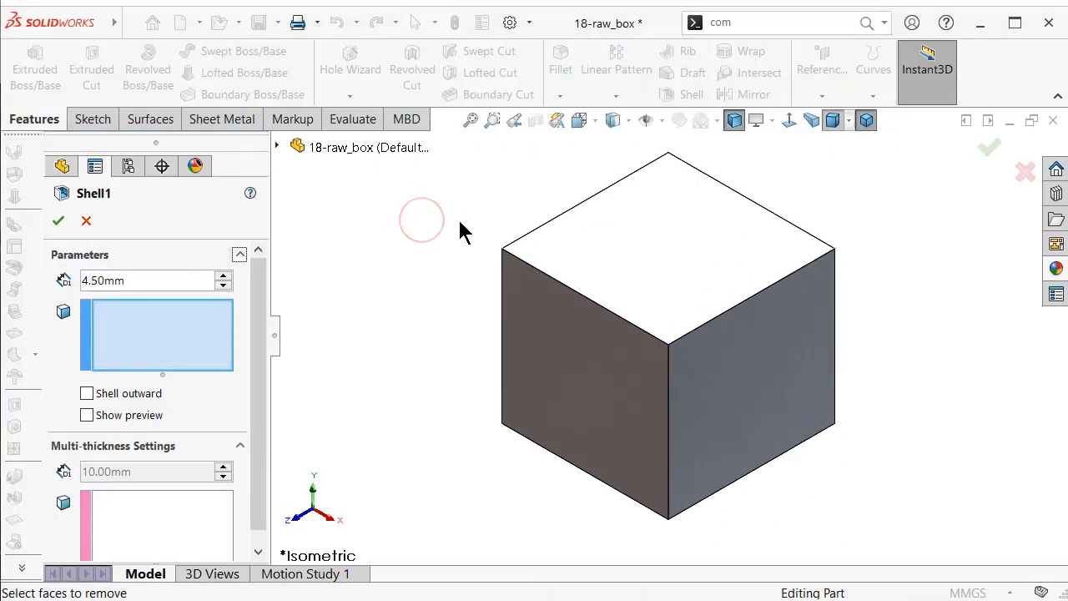
mouse_move(459, 222)
middle_mouse_down()
mouse_move(508, 281)
mouse_move(610, 288)
mouse_move(693, 333)
mouse_move(765, 414)
mouse_move(765, 429)
mouse_move(672, 375)
middle_mouse_up()
left_click(672, 375)
middle_click_drag(645, 322, 664, 344)
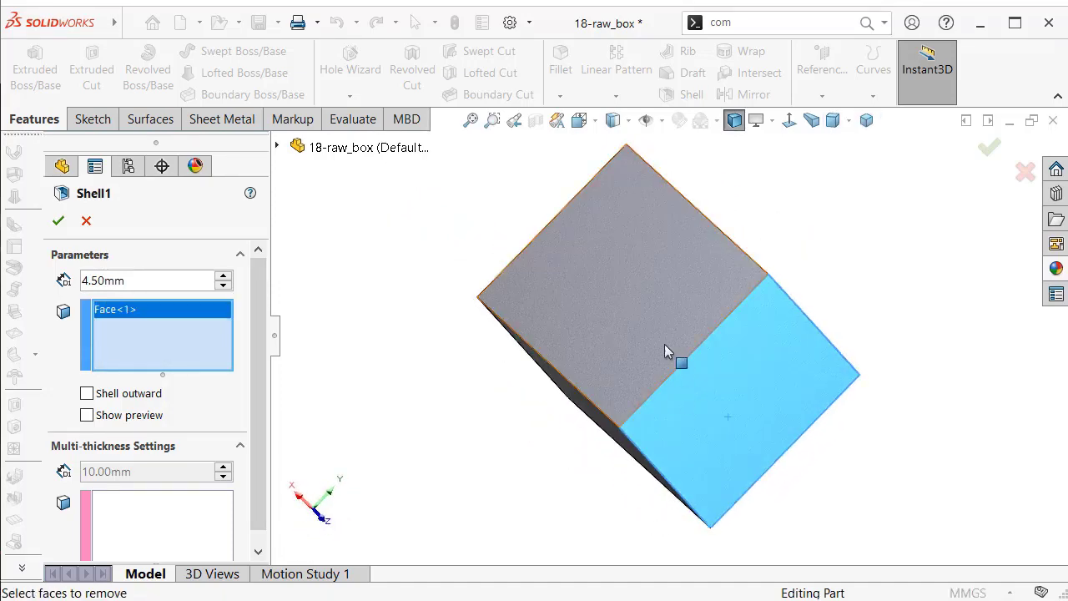
left_click(665, 346)
middle_click_drag(666, 384, 692, 303)
left_click(653, 386)
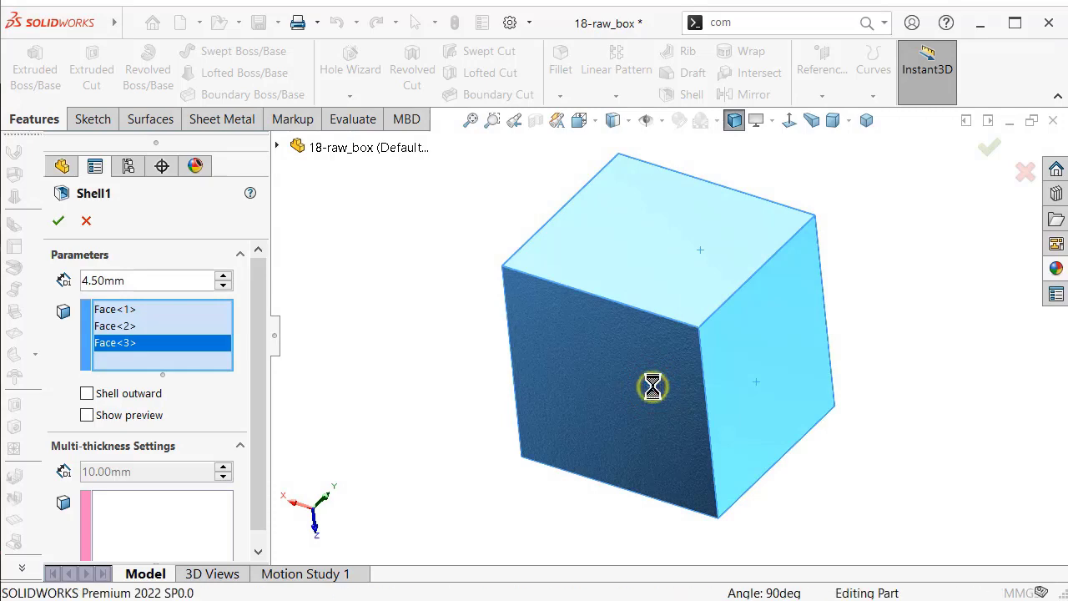
mouse_move(754, 369)
middle_mouse_down()
mouse_move(731, 382)
mouse_move(710, 420)
mouse_move(706, 464)
mouse_move(534, 221)
mouse_move(572, 222)
mouse_move(565, 231)
middle_mouse_up()
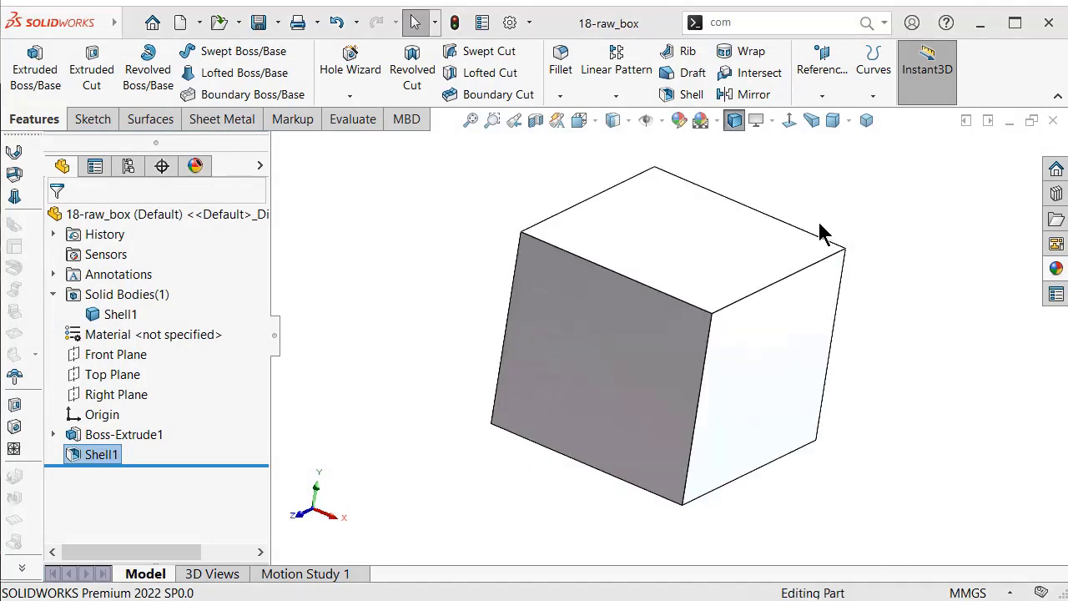
left_click(866, 120)
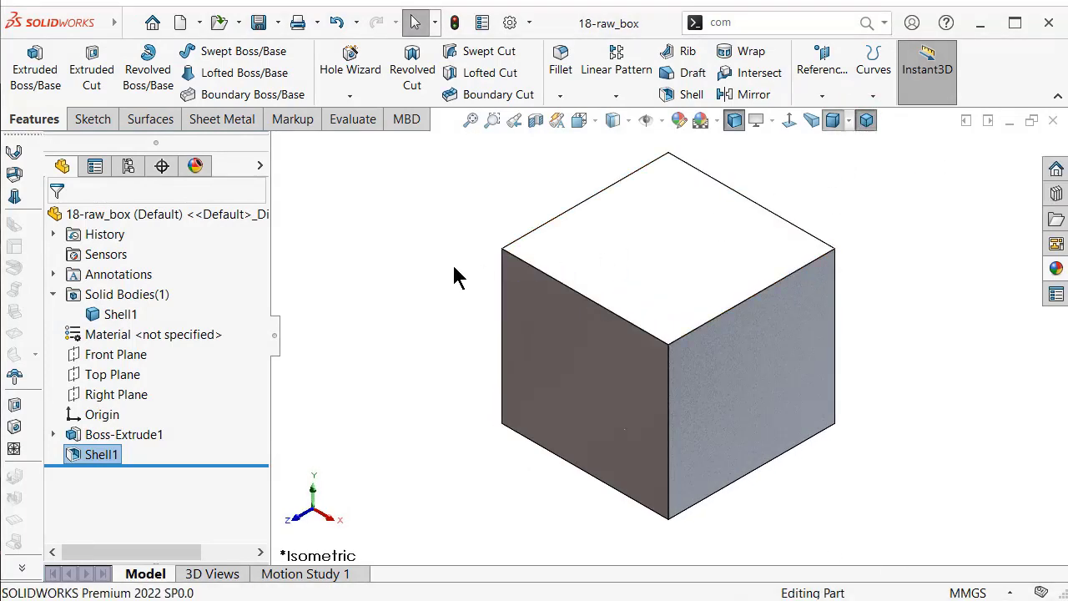
- Start a variable-size 4 mm fillet on the three edges meeting at the front top corner
left_click(561, 71)
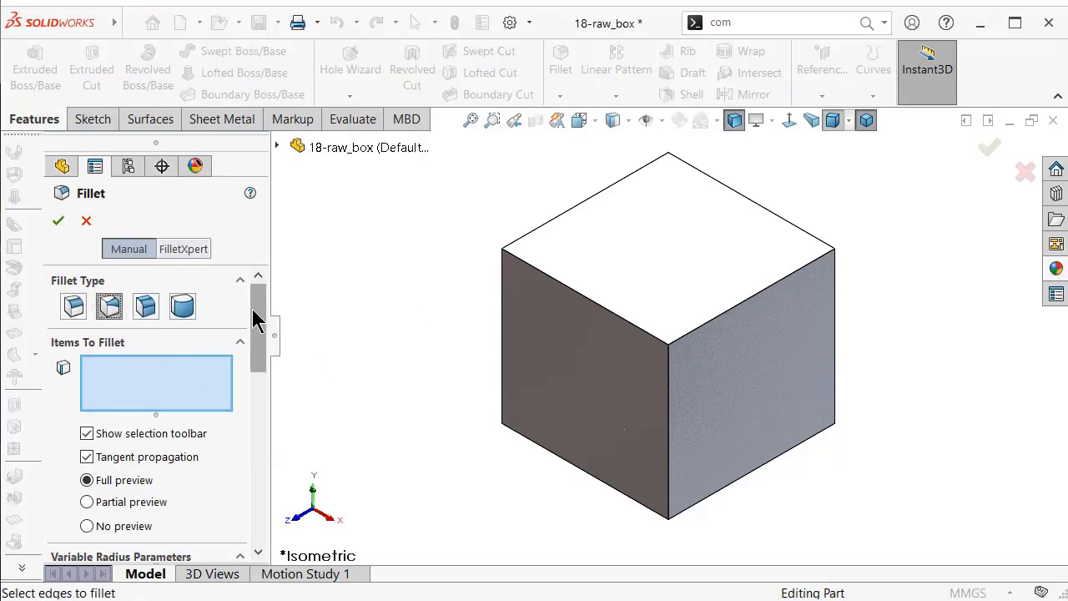
left_click_drag(258, 319, 260, 373)
scroll(262, 388, "down", 2)
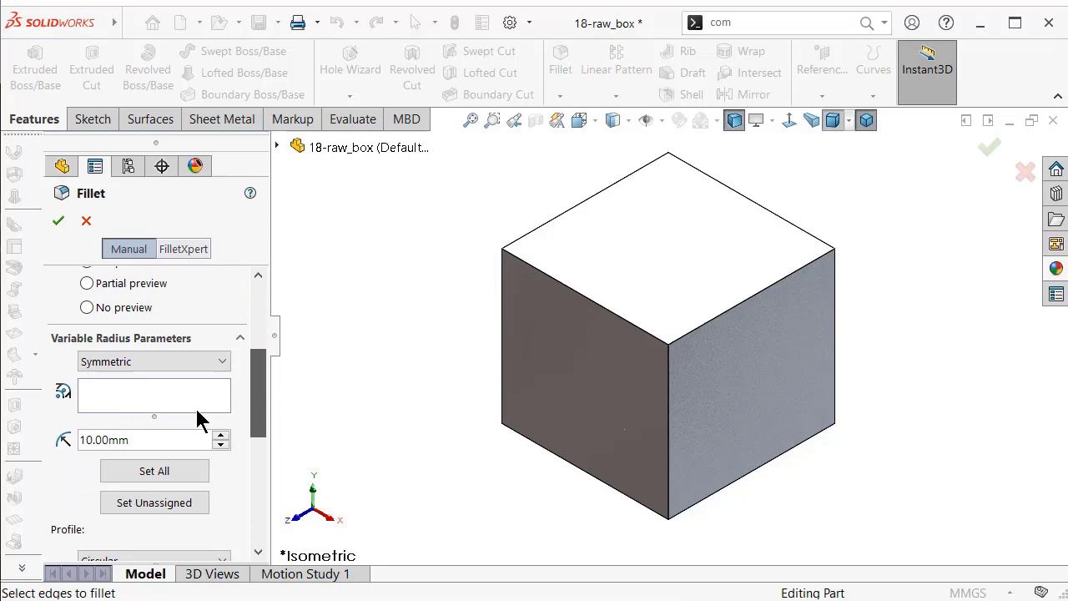
left_click(150, 440)
type("4")
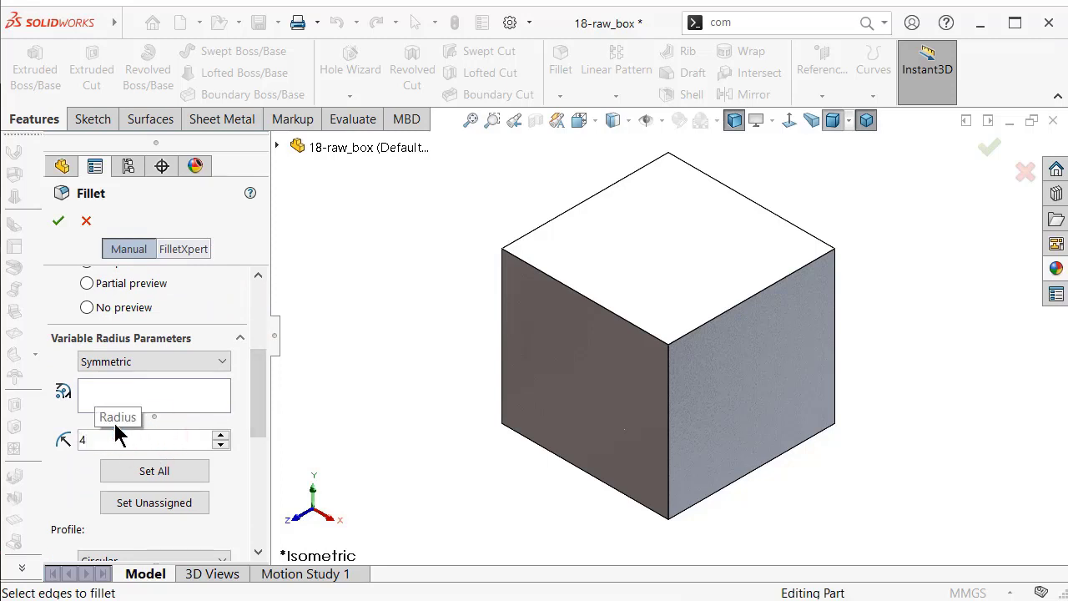
left_click(369, 336)
left_click_drag(262, 385, 260, 331)
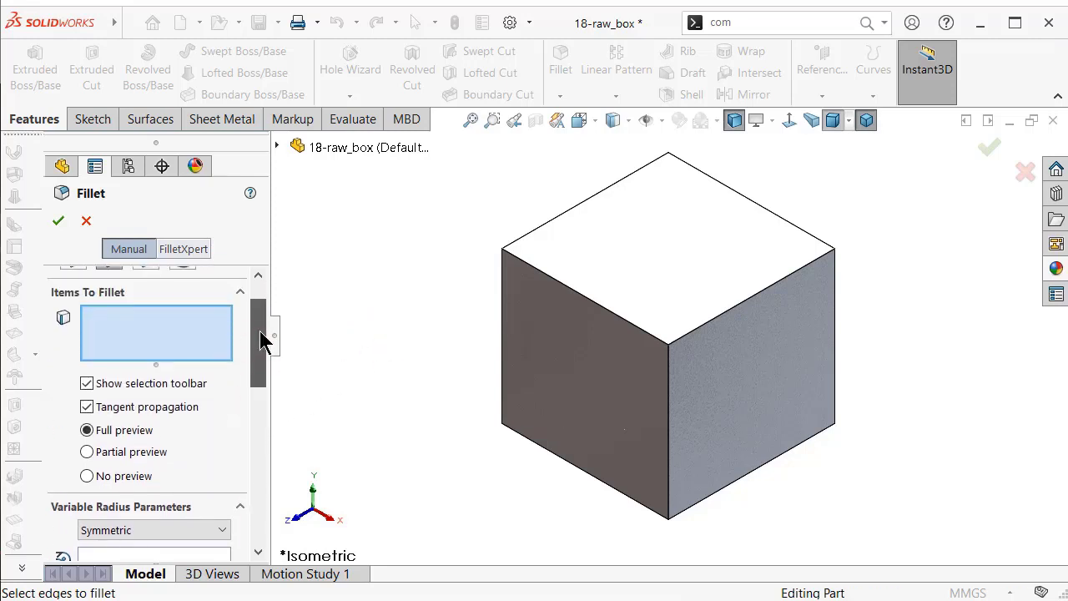
left_click(618, 319)
left_click(706, 327)
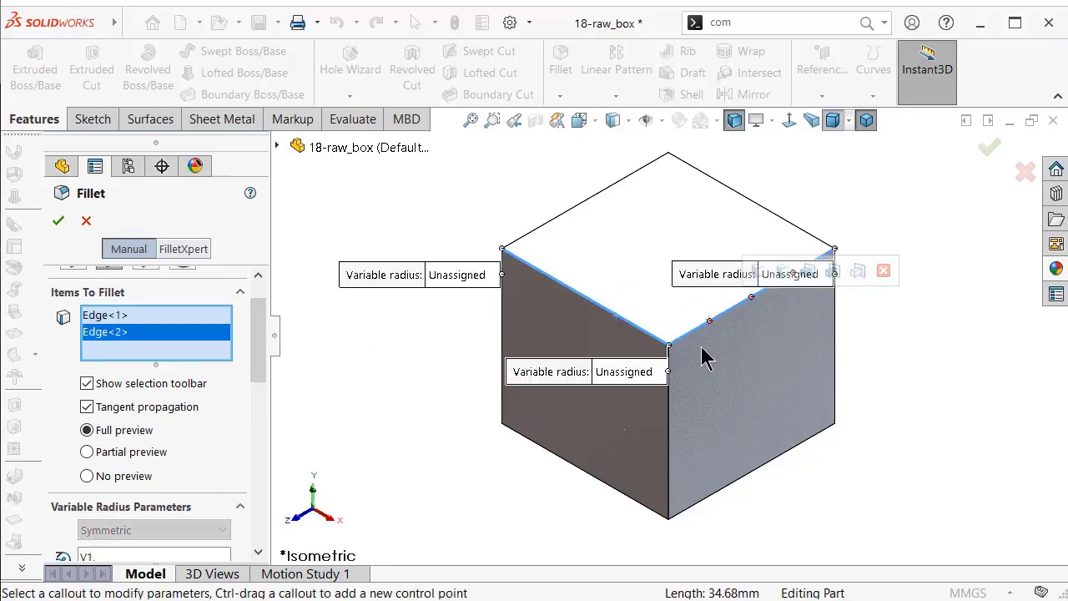
left_click(672, 423)
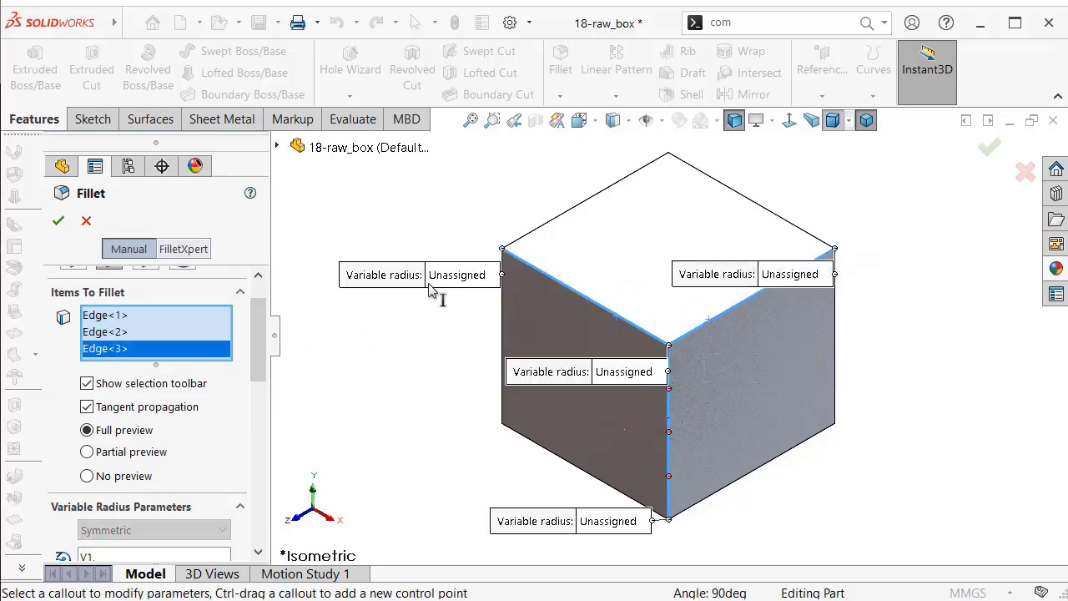
- Set the left, front, right and bottom vertex radii each to 4 mm
left_click_drag(430, 286, 367, 231)
left_click_drag(257, 343, 257, 376)
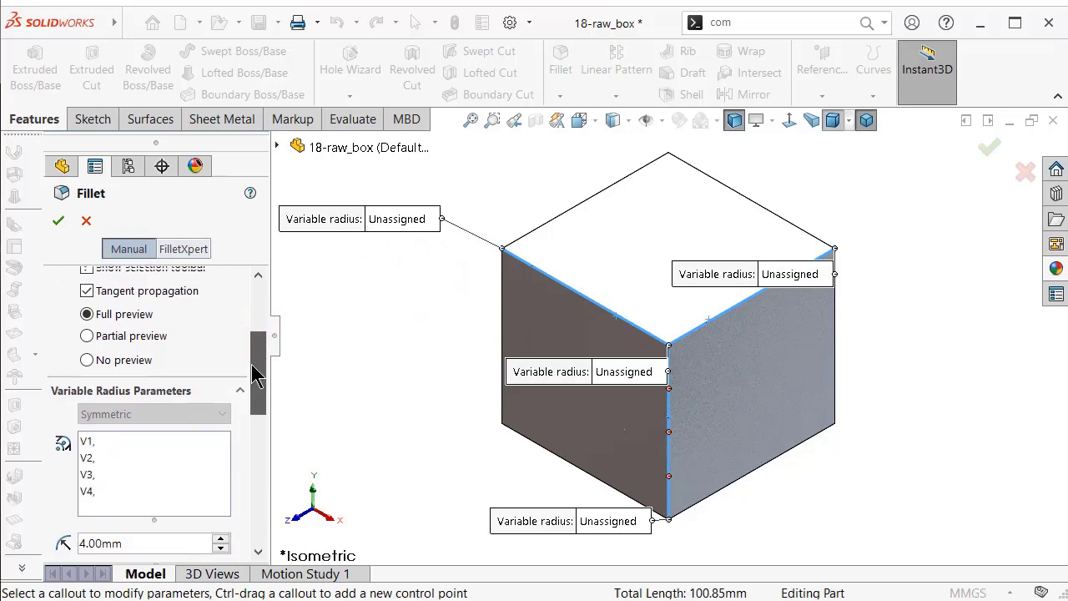
scroll(257, 376, "up", 2)
left_click(401, 221)
type("4")
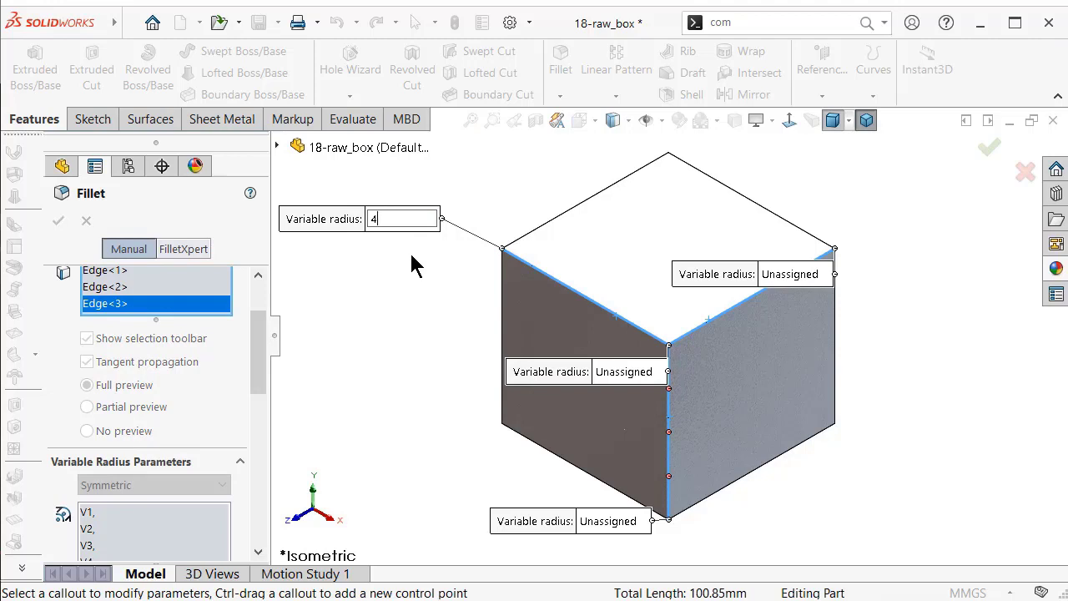
key("Return")
left_click(625, 371)
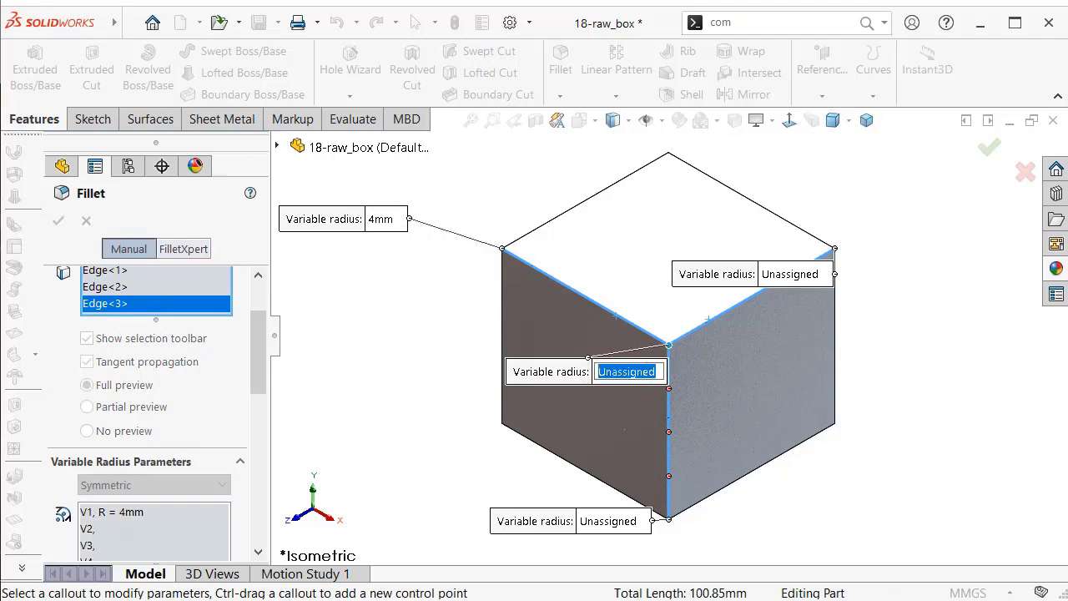
type("4")
key("Return")
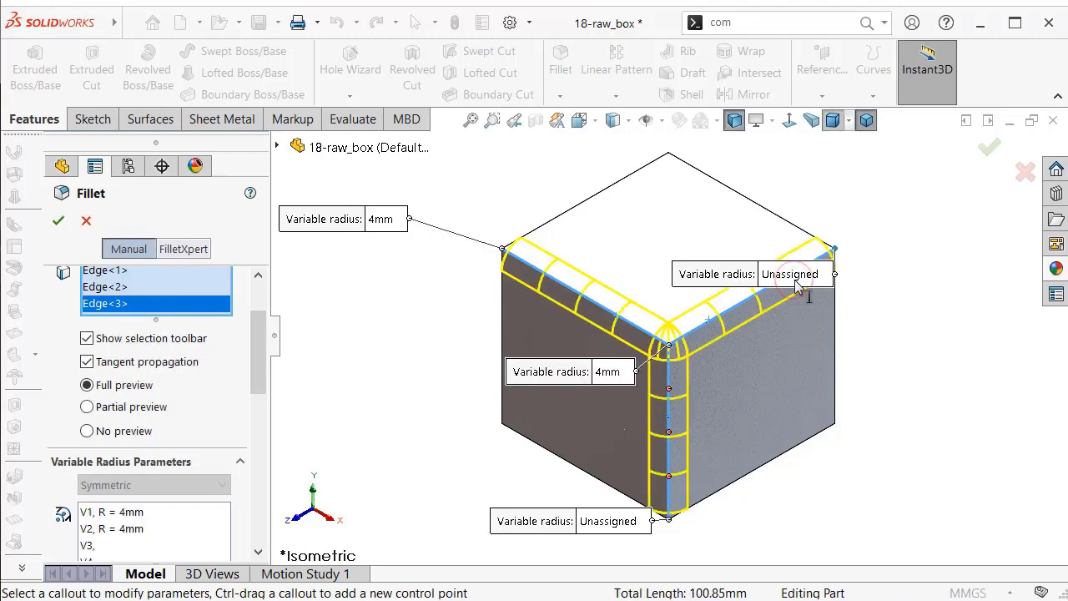
left_click(793, 275)
type("4")
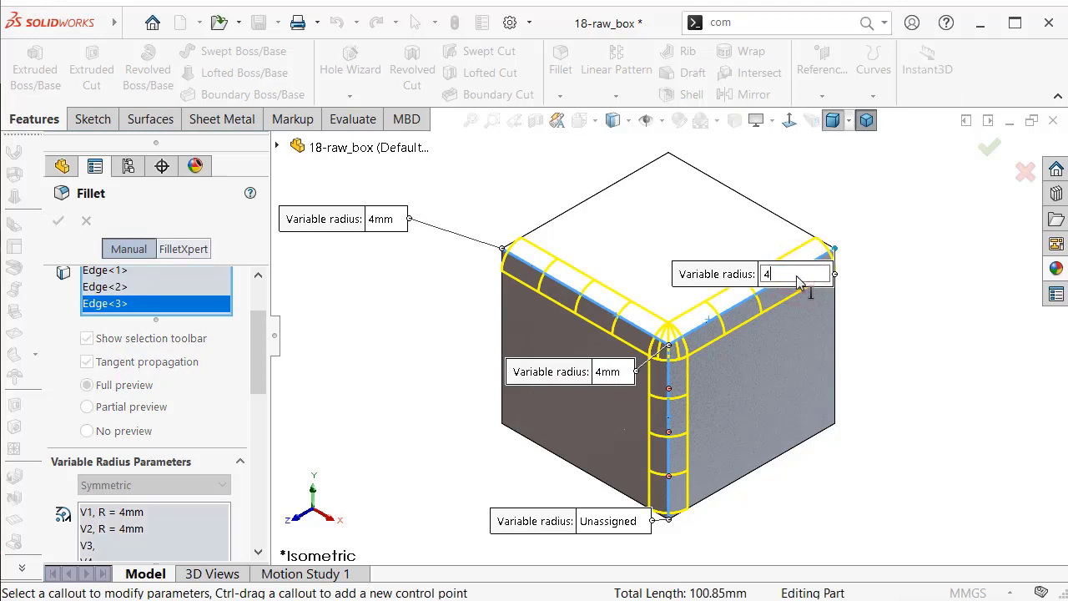
key("Return")
left_click_drag(617, 522, 884, 469)
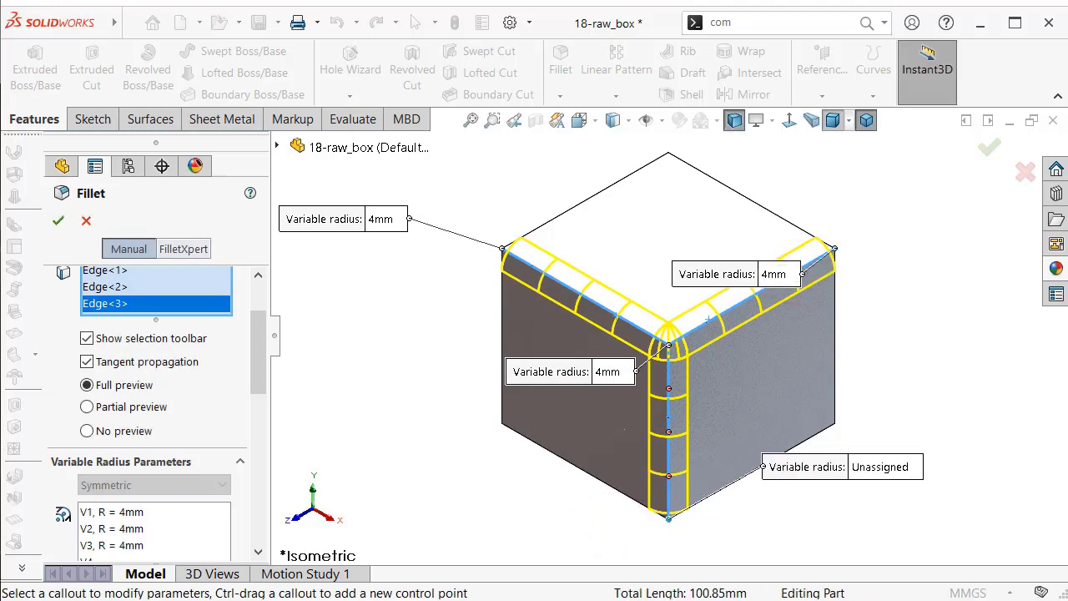
left_click(886, 469)
key("Return")
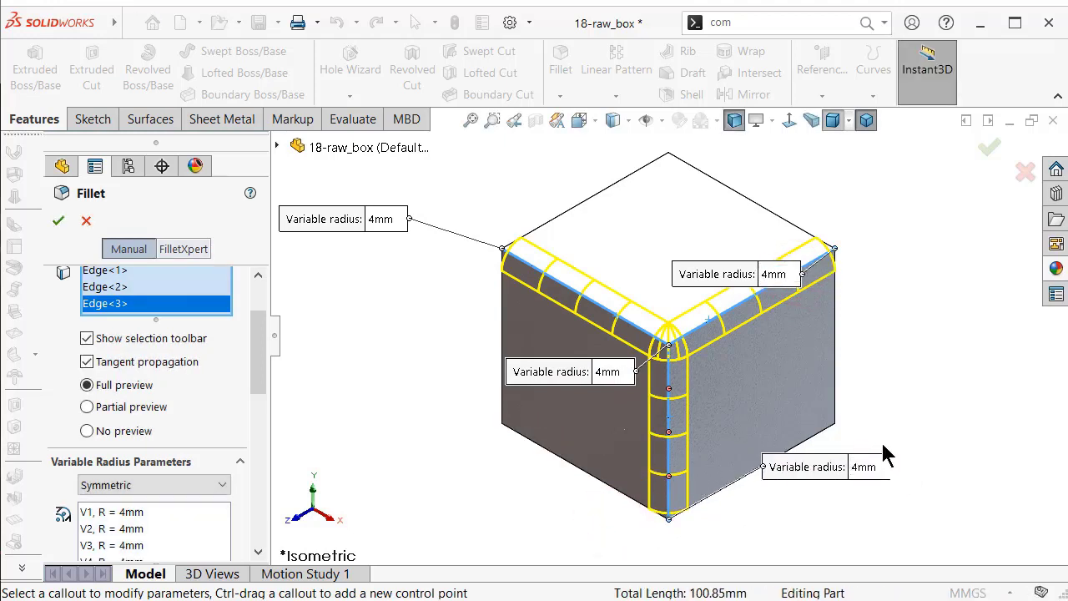
left_click_drag(258, 353, 260, 473)
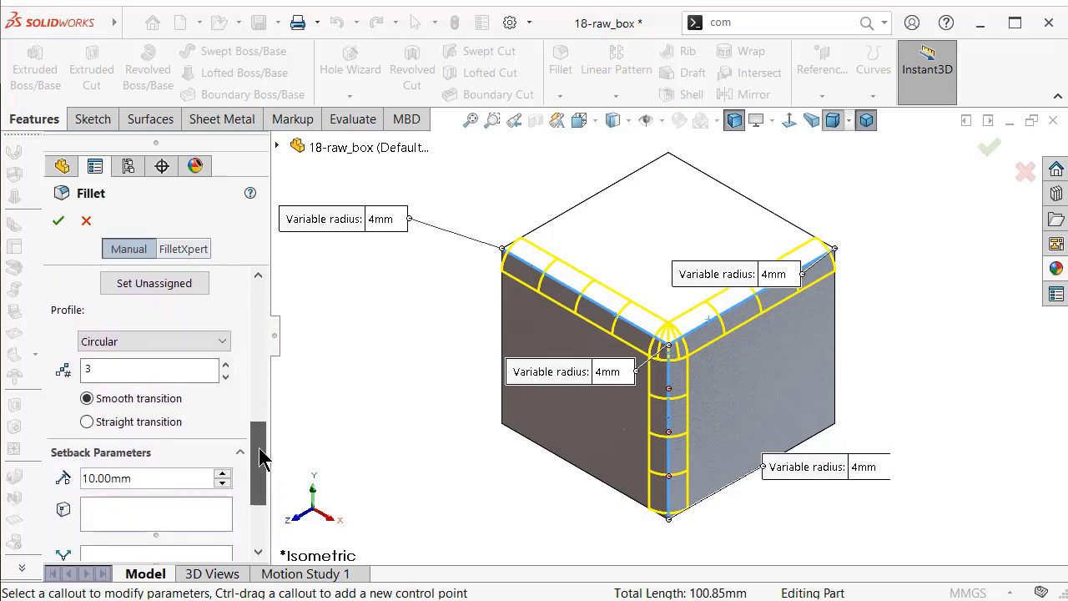
- Apply a 14 mm setback to all three edges at the shared corner vertex and accept the fillet
double_click(136, 371)
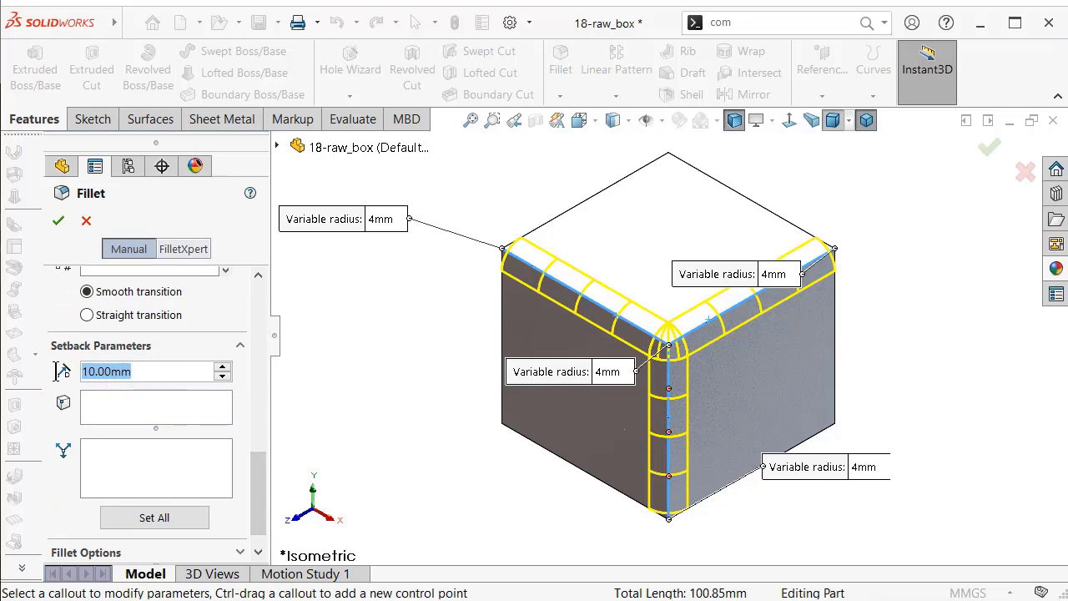
type("14")
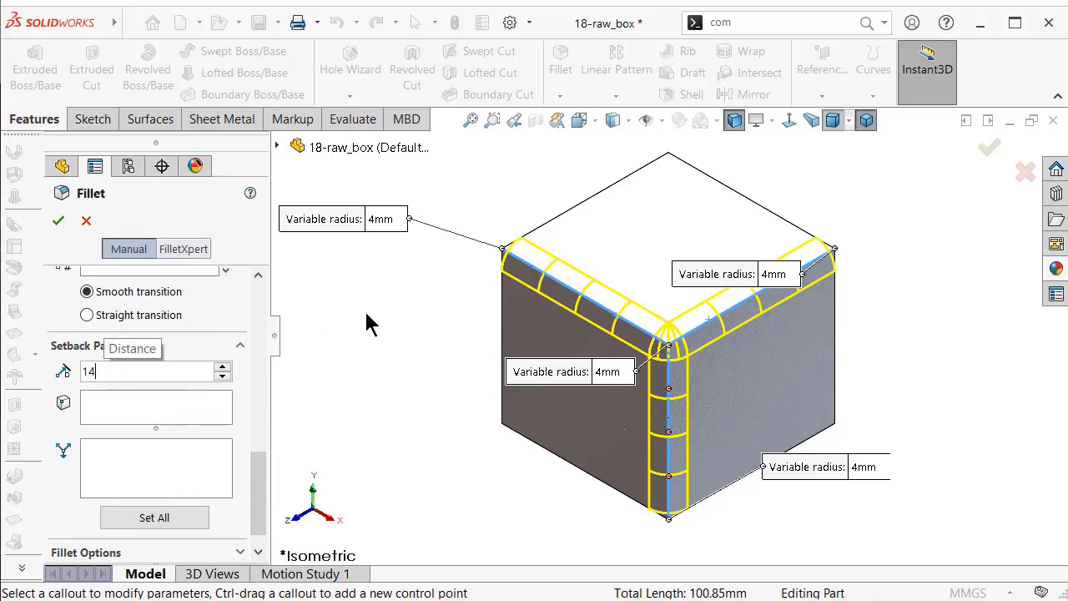
left_click(368, 312)
left_click(123, 418)
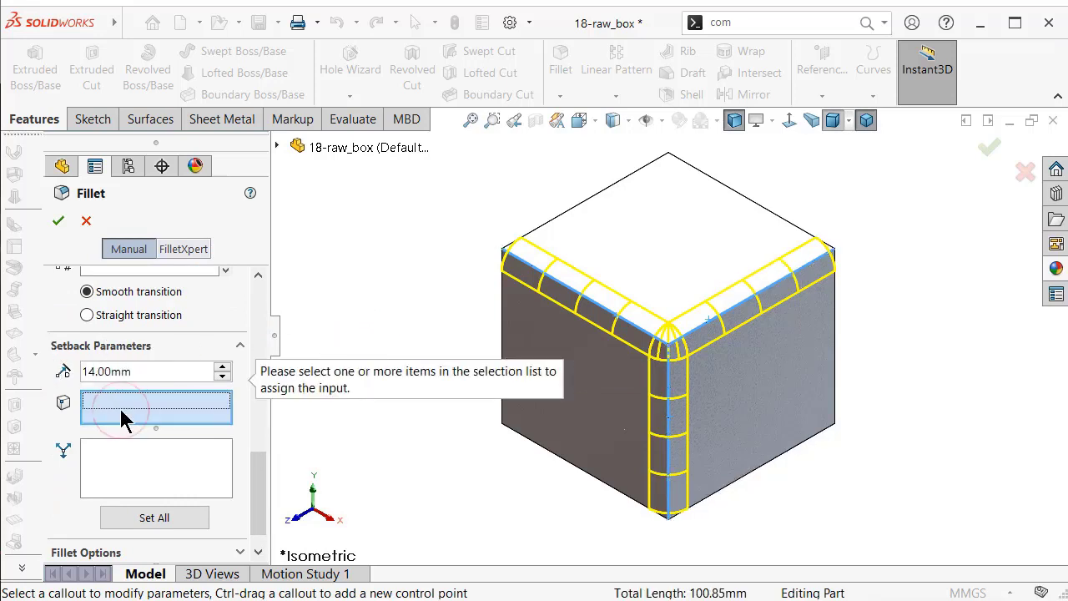
left_click(668, 345)
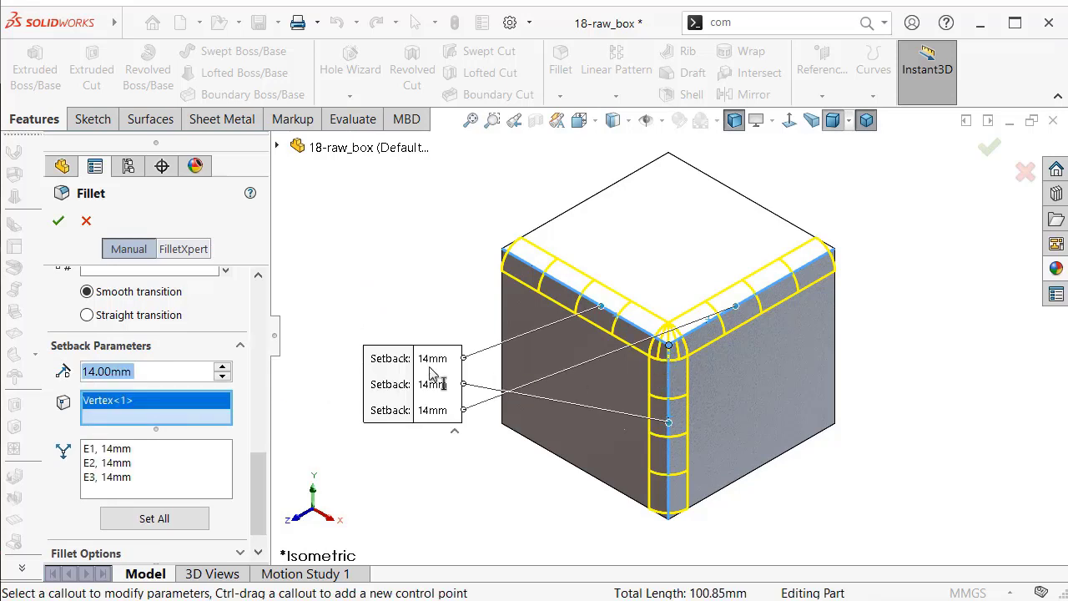
left_click(155, 519)
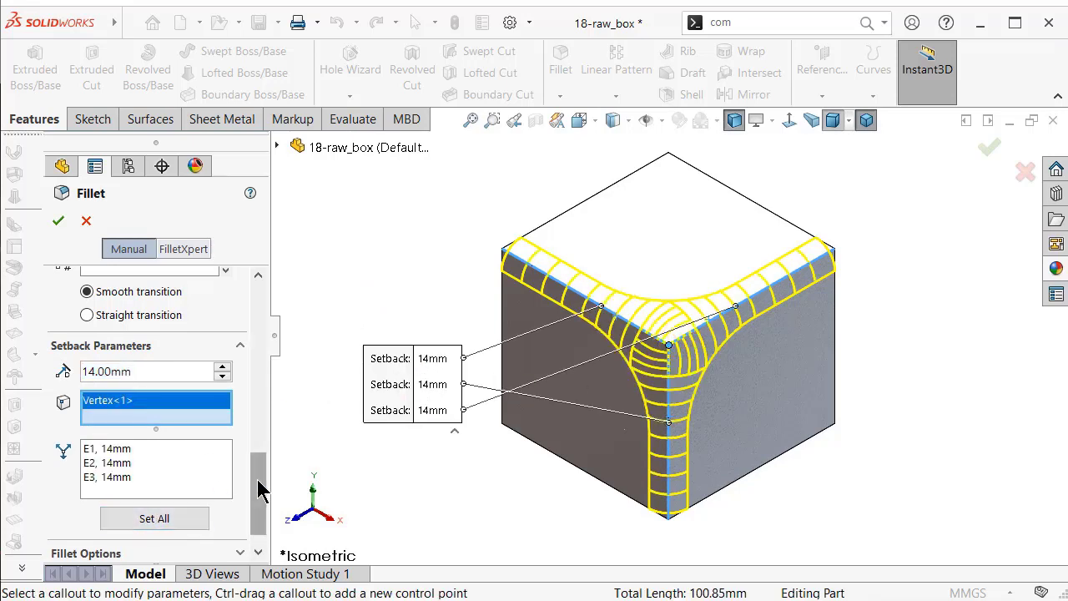
left_click_drag(261, 492, 267, 327)
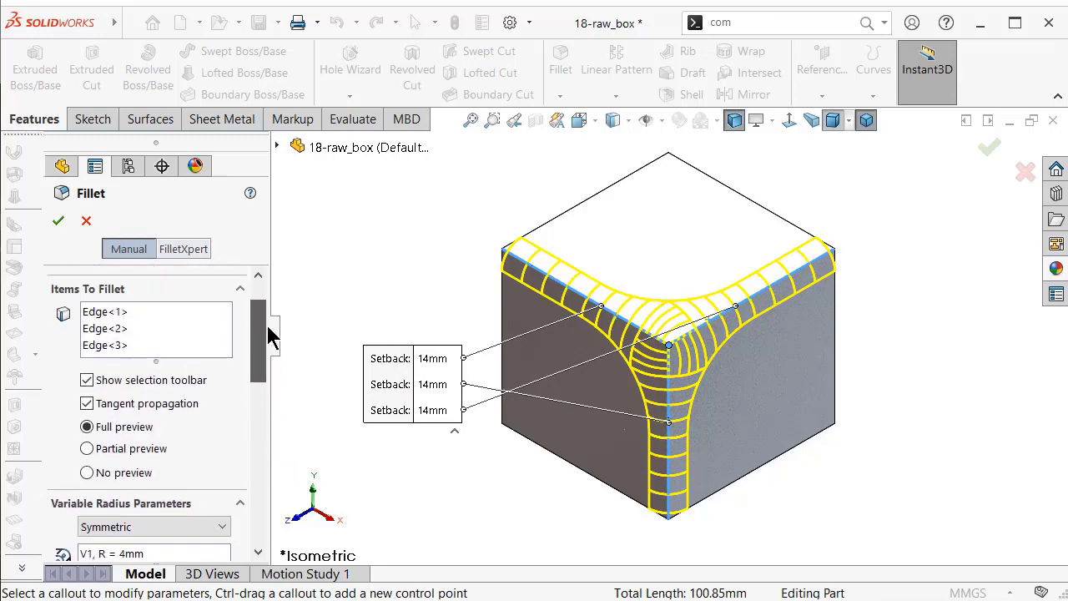
left_click(58, 222)
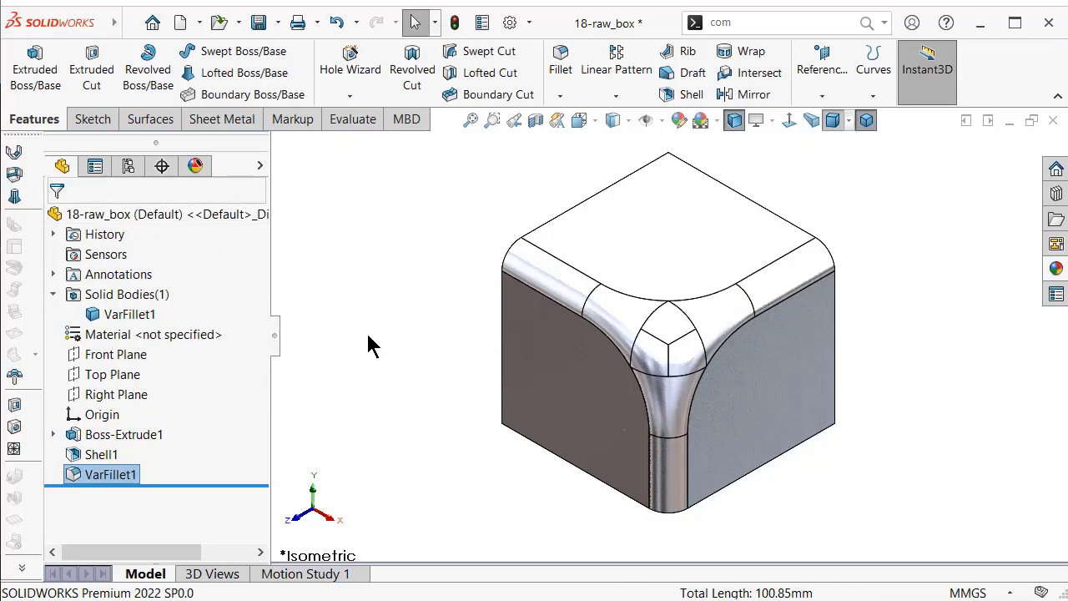
- Select the corner fillet and blend faces and start an Offset Surface from them
left_click(739, 239)
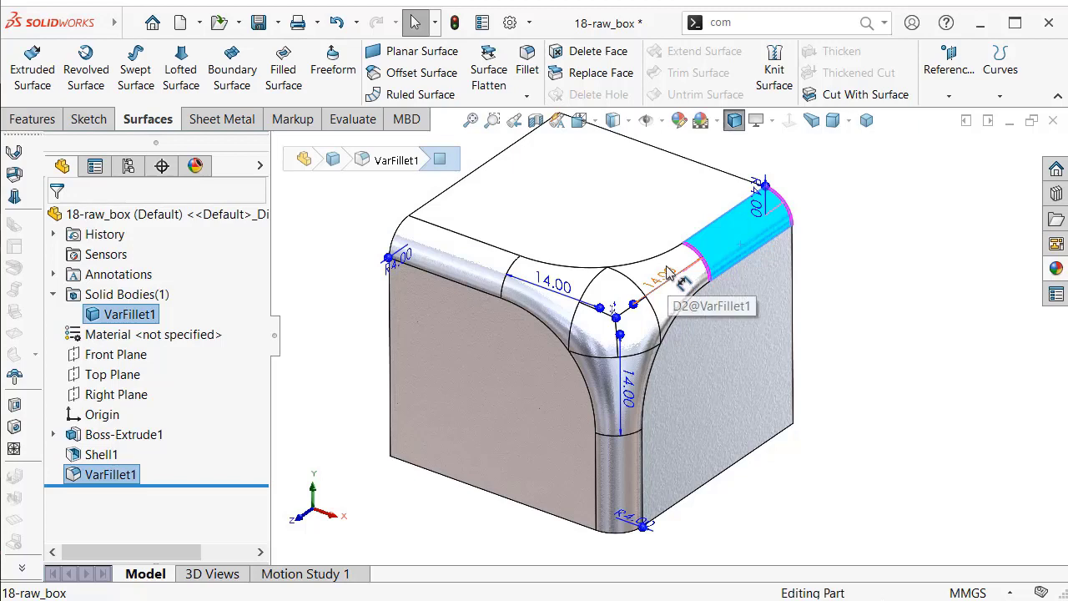
left_click(634, 280, "ctrl")
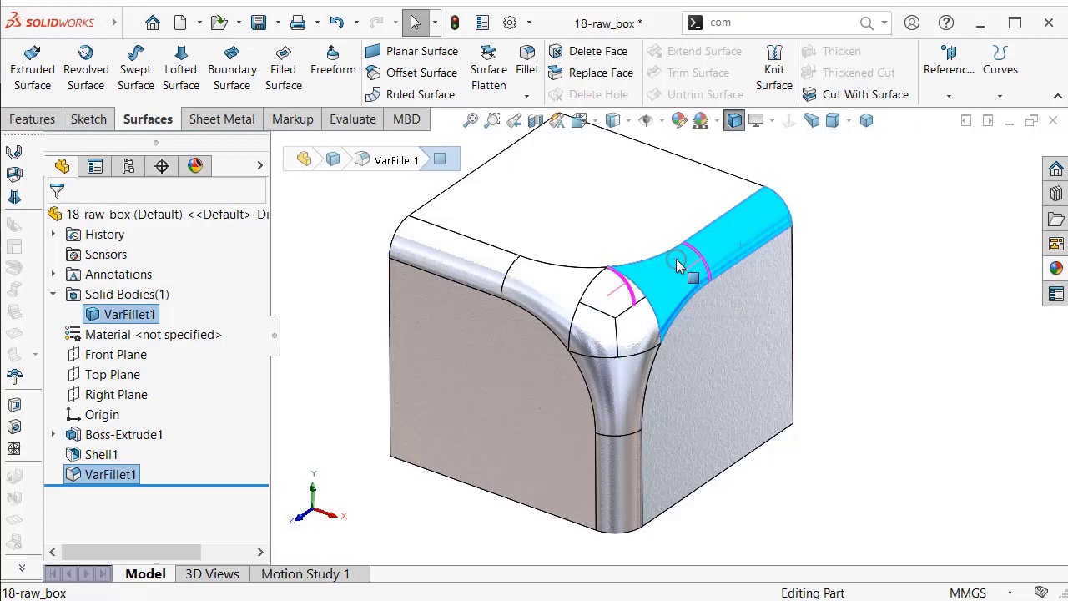
left_click(604, 296, "ctrl")
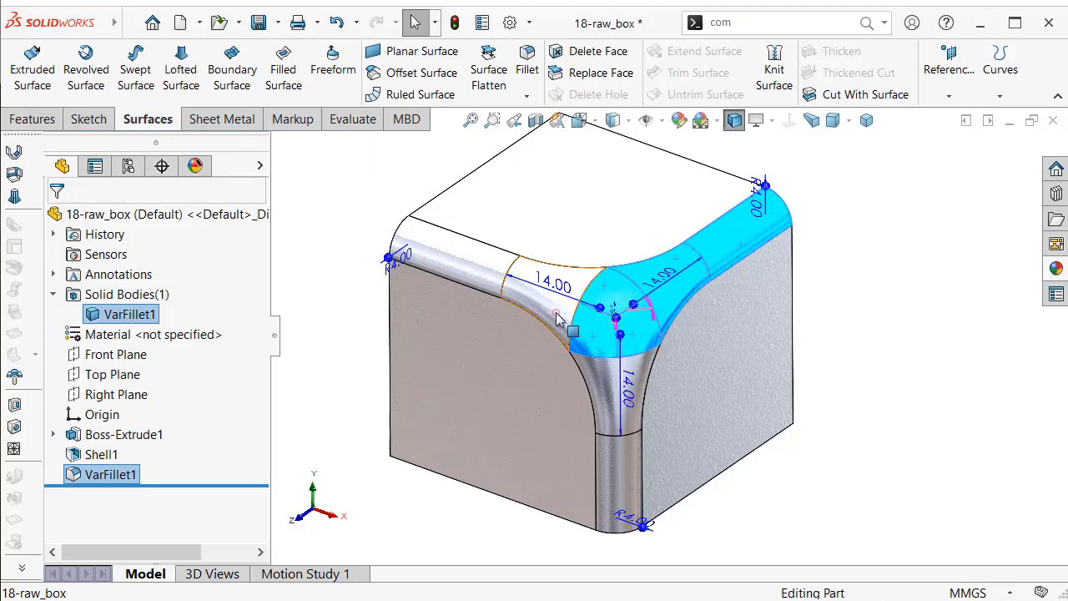
left_click(483, 288, "ctrl")
left_click(605, 399, "ctrl")
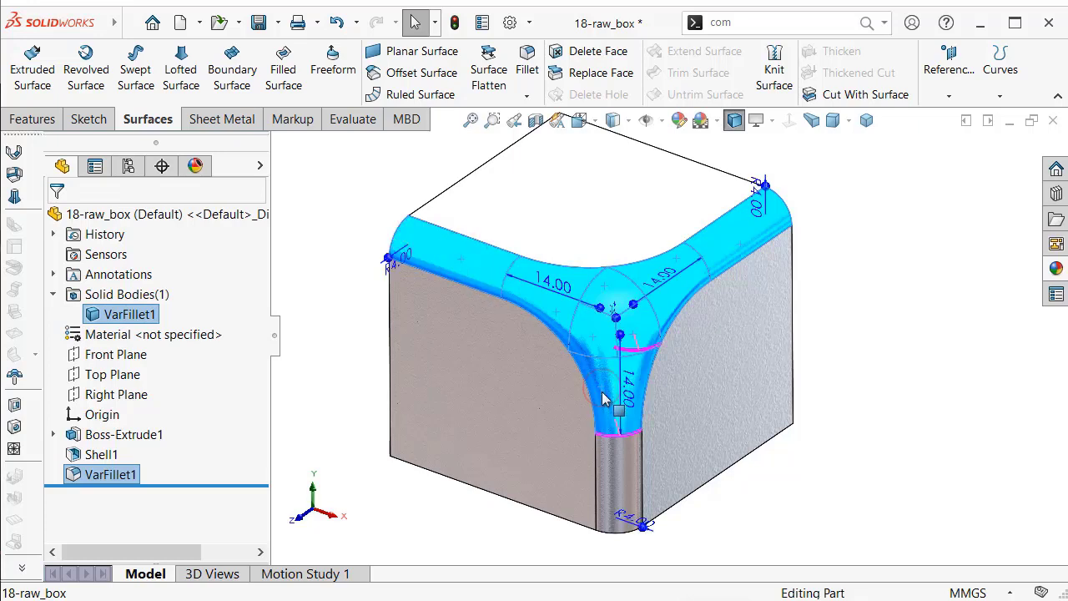
left_click(625, 487, "ctrl")
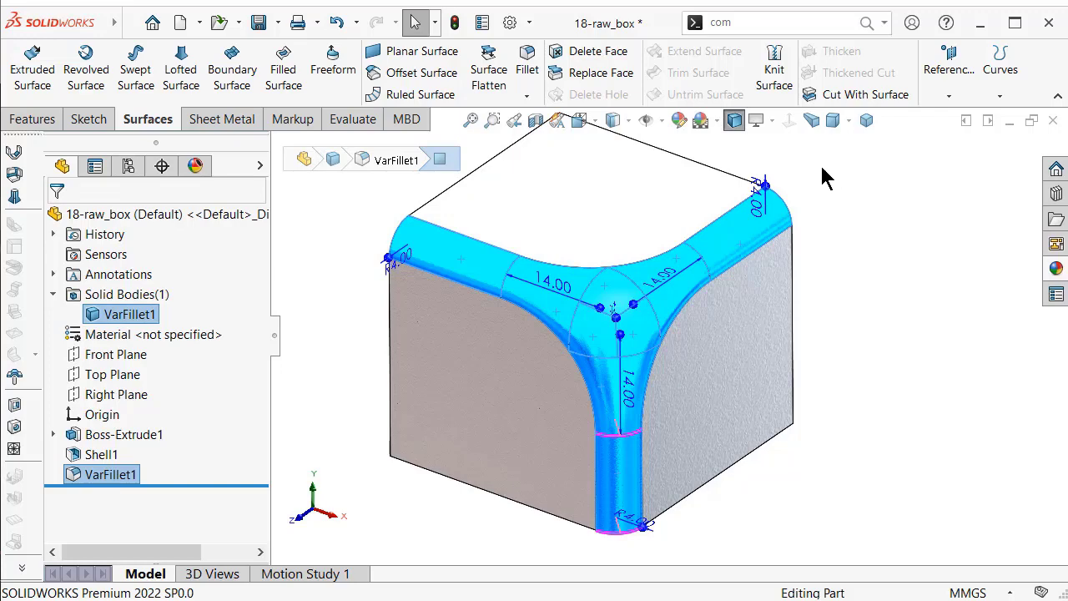
left_click(442, 77)
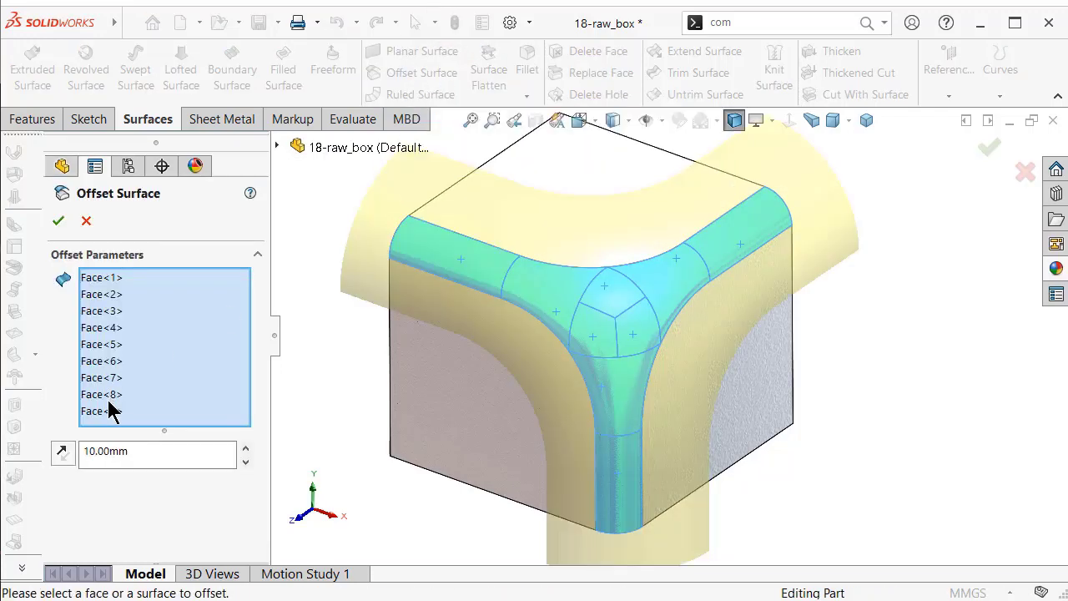
- Set the offset distance to 0 and create Surface-Offset1
double_click(142, 450)
type("0")
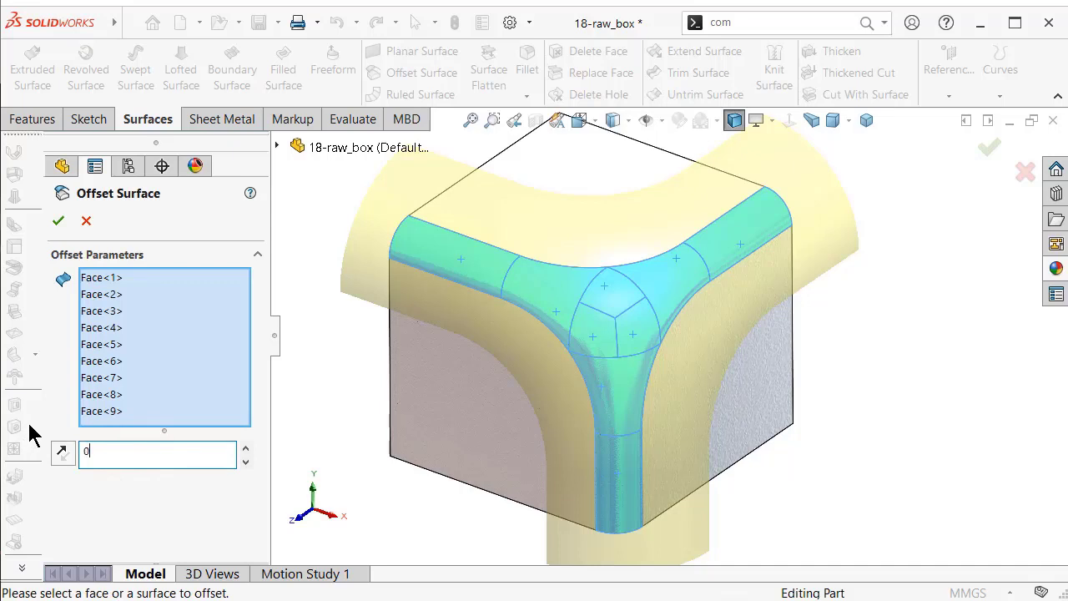
key("Return")
left_click(59, 221)
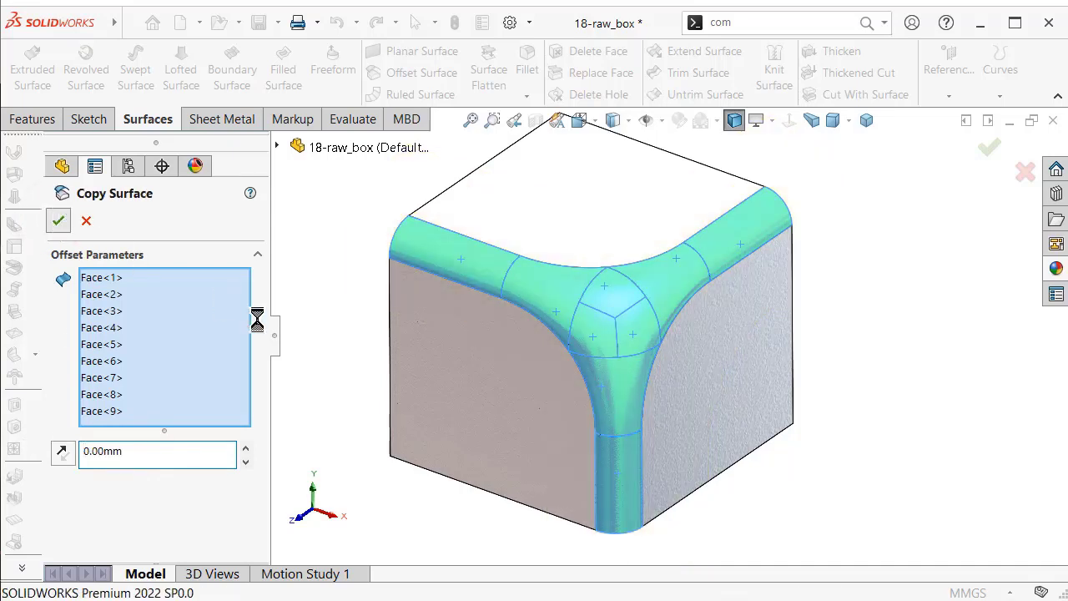
- Thicken Surface-Offset1 2.00 mm to one side, merged into the part as Thicken1
left_click(159, 517)
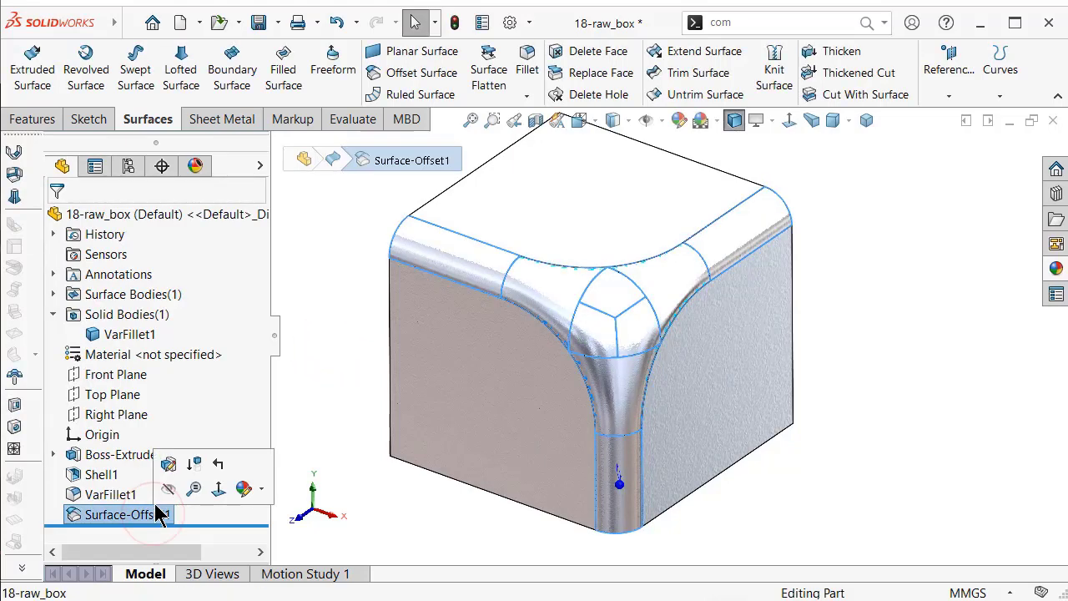
left_click(830, 53)
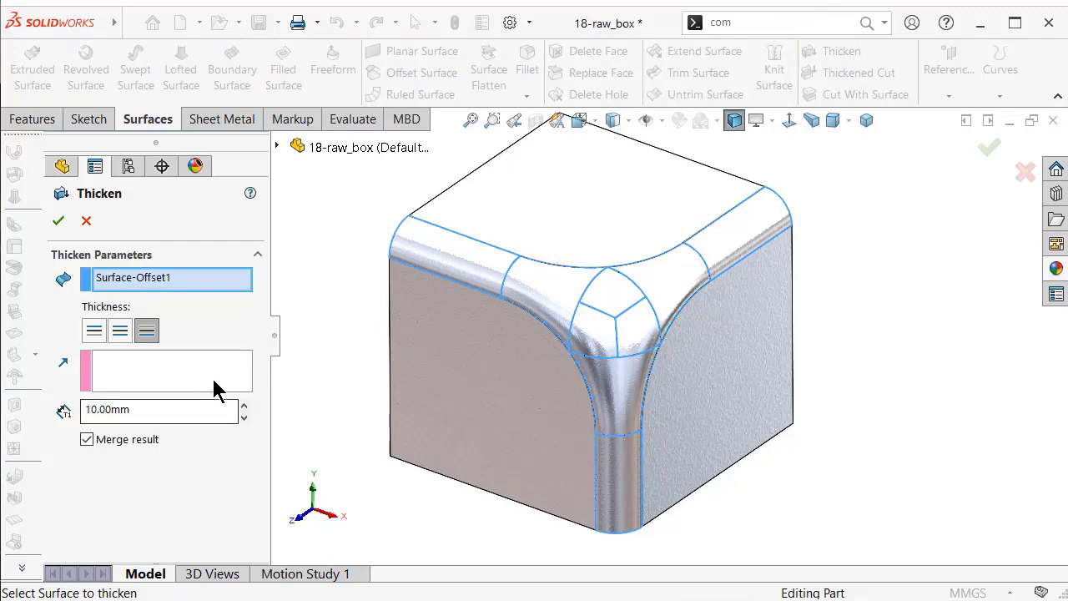
key("Escape")
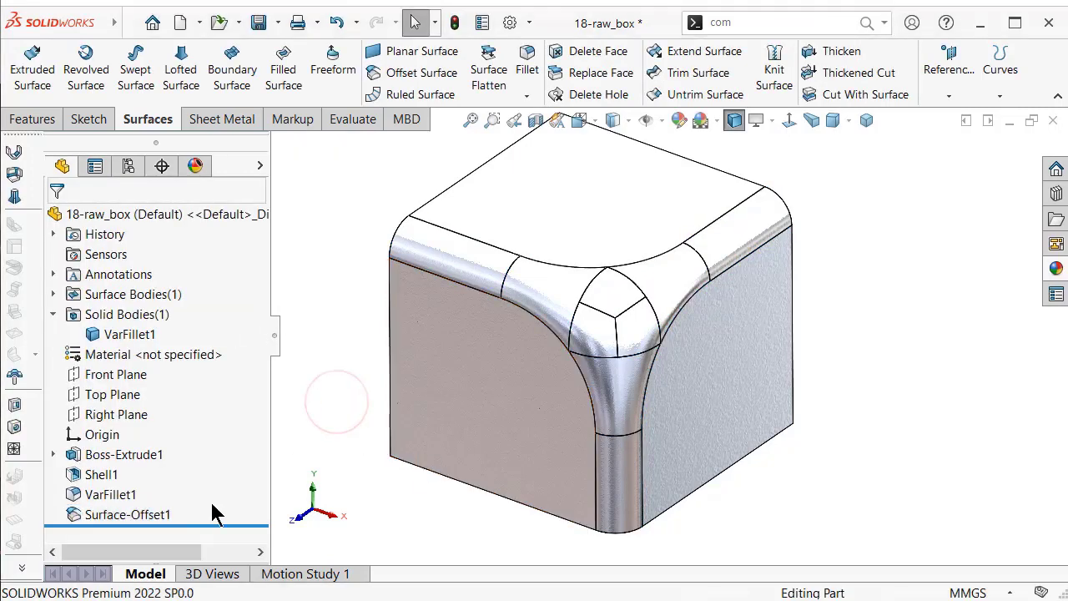
left_click(143, 512)
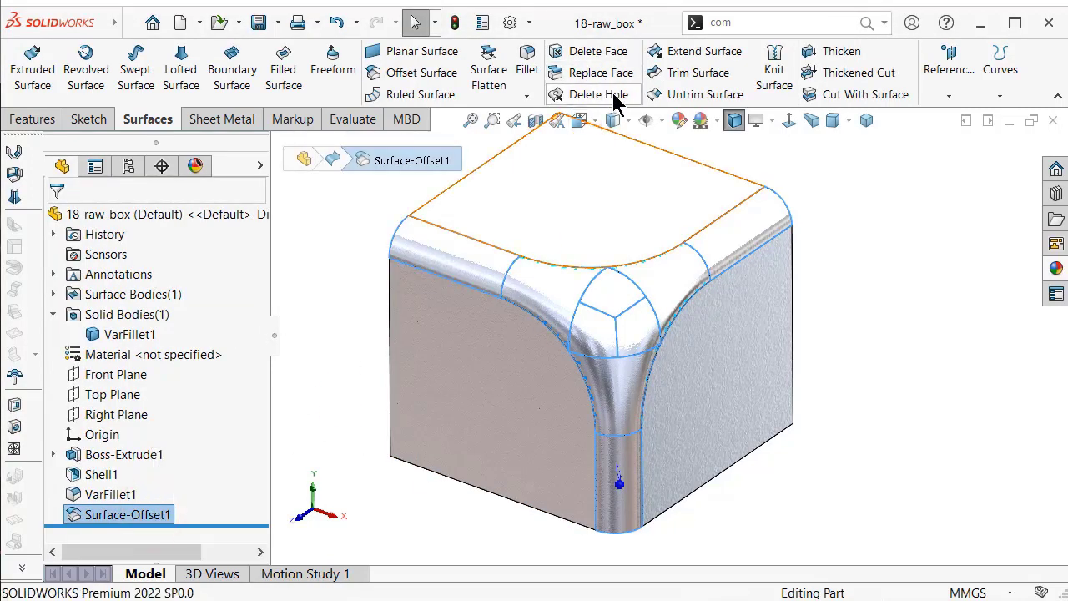
left_click(831, 52)
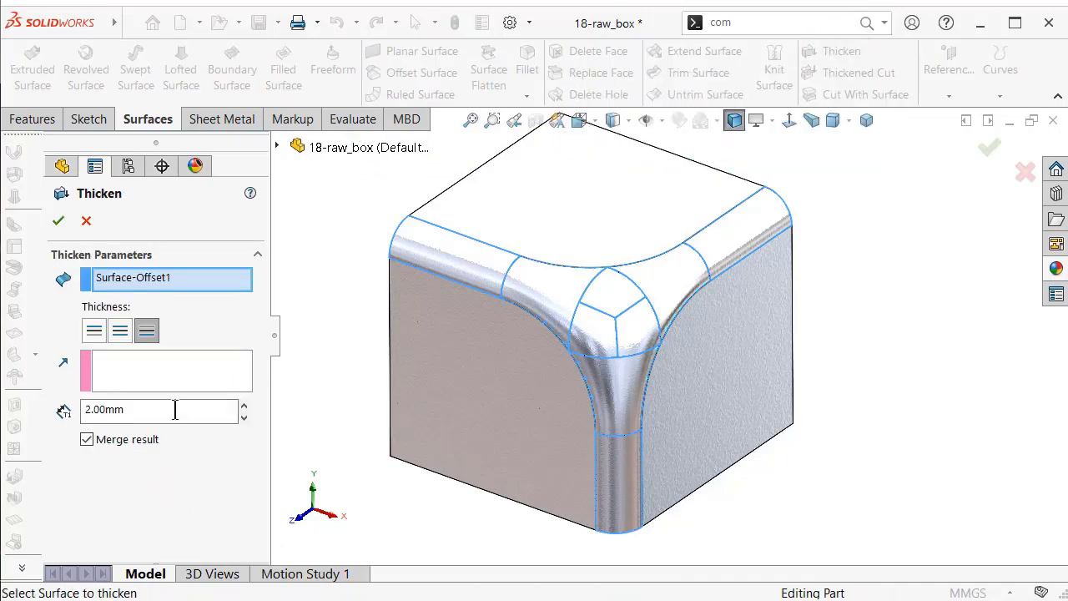
left_click(94, 332)
mouse_move(576, 389)
middle_mouse_down()
mouse_move(679, 353)
mouse_move(746, 389)
mouse_move(731, 415)
mouse_move(711, 414)
middle_mouse_up()
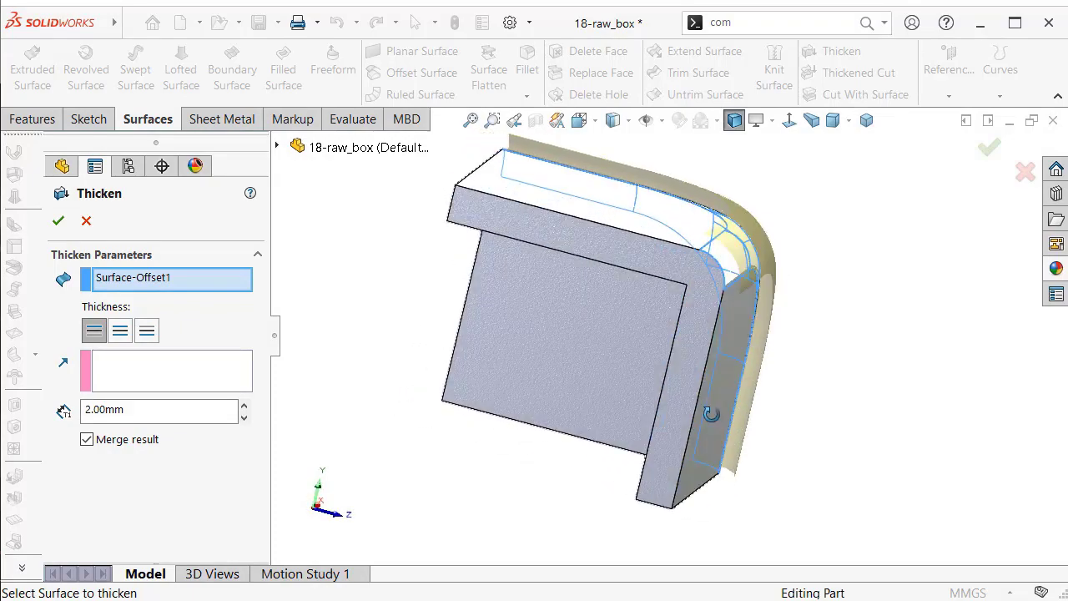
left_click(59, 221)
mouse_move(548, 429)
middle_mouse_down()
mouse_move(551, 381)
mouse_move(616, 337)
mouse_move(625, 373)
mouse_move(476, 400)
mouse_move(351, 354)
mouse_move(487, 398)
mouse_move(445, 423)
middle_mouse_up()
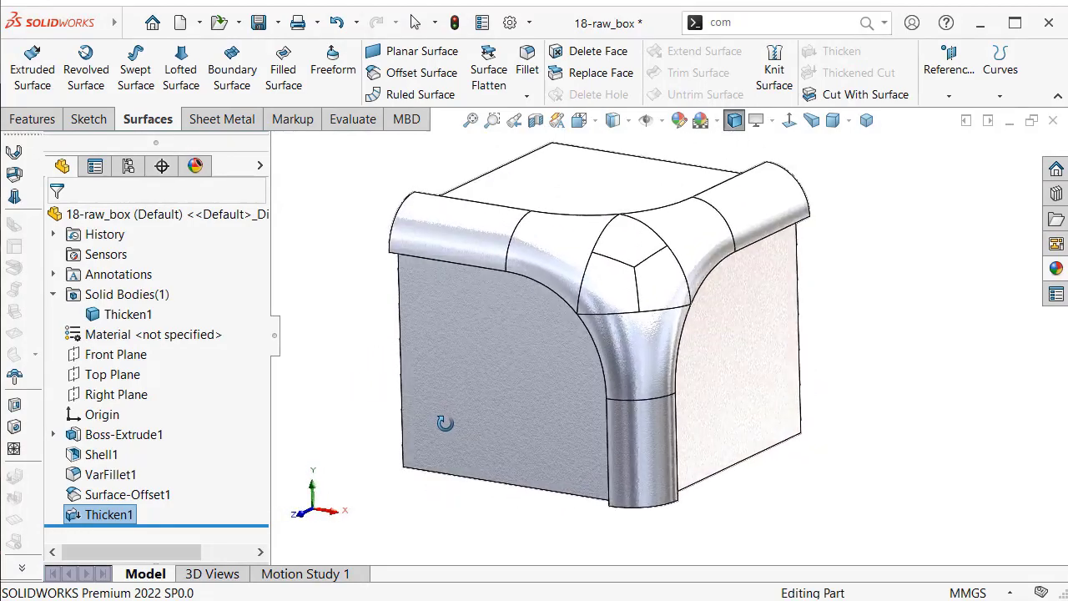
left_click(866, 120)
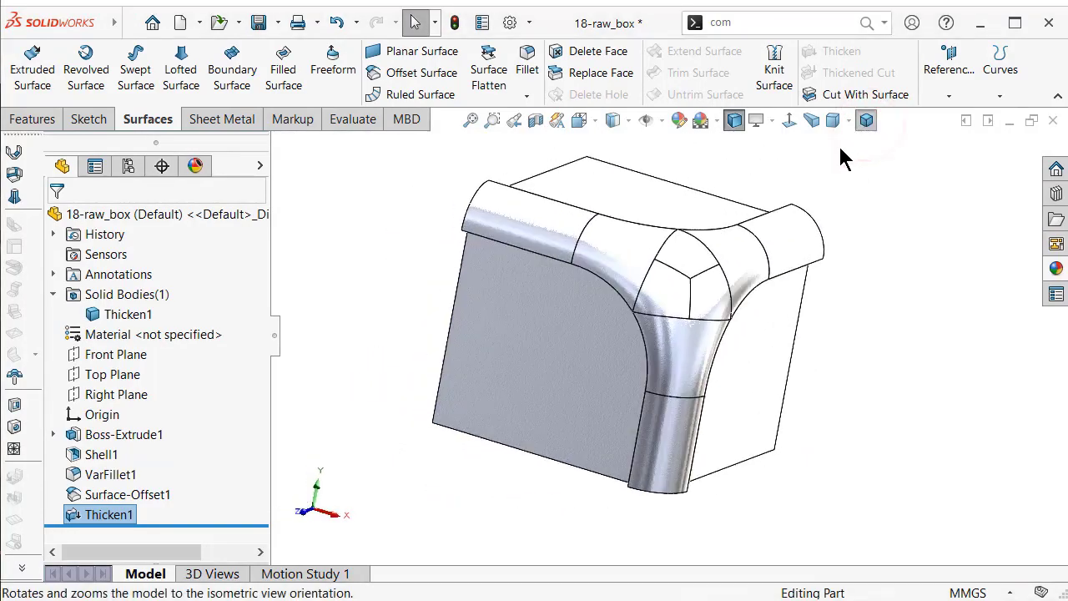
left_click(654, 222)
left_click(31, 119)
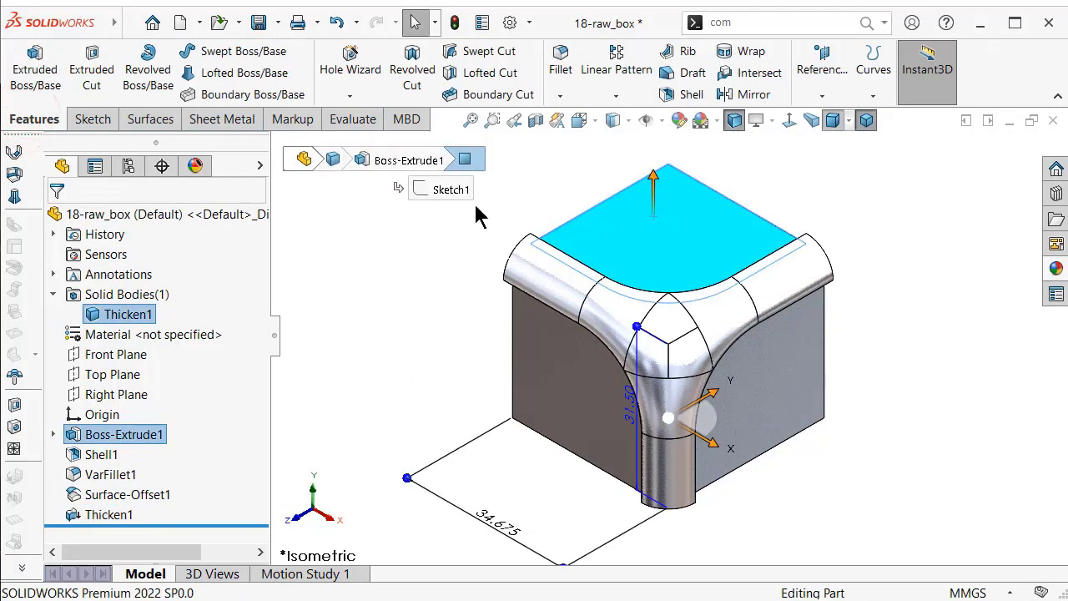
left_click(150, 121)
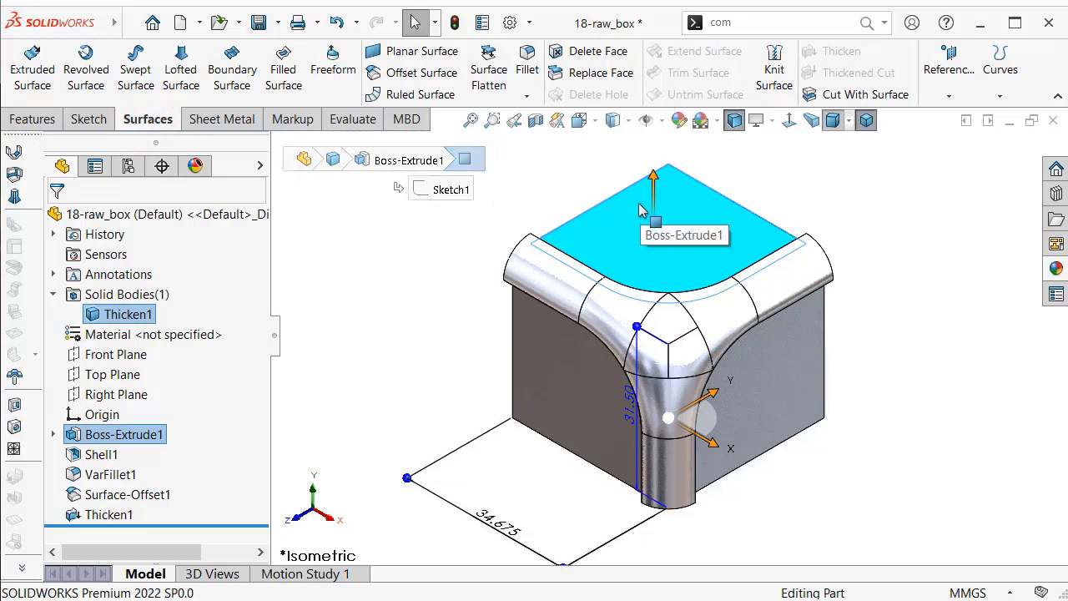
left_click(864, 100)
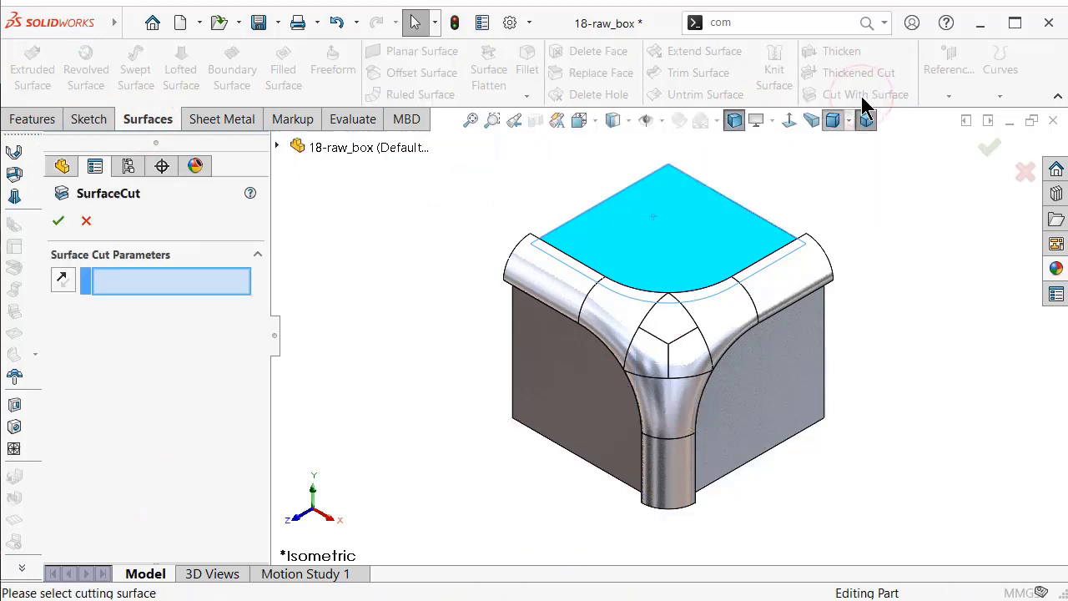
left_click(652, 227)
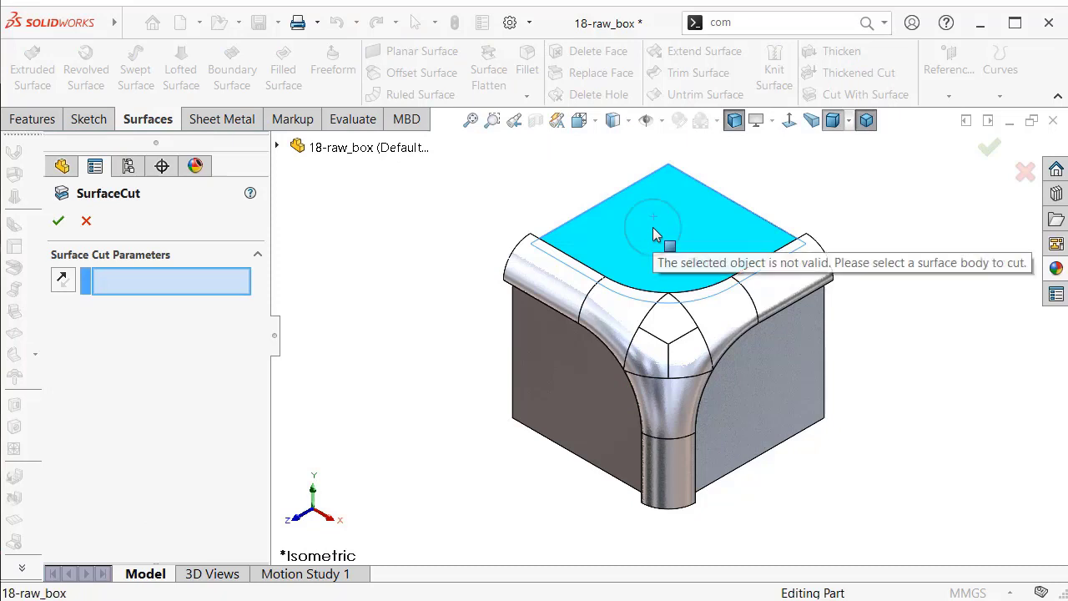
left_click(86, 221)
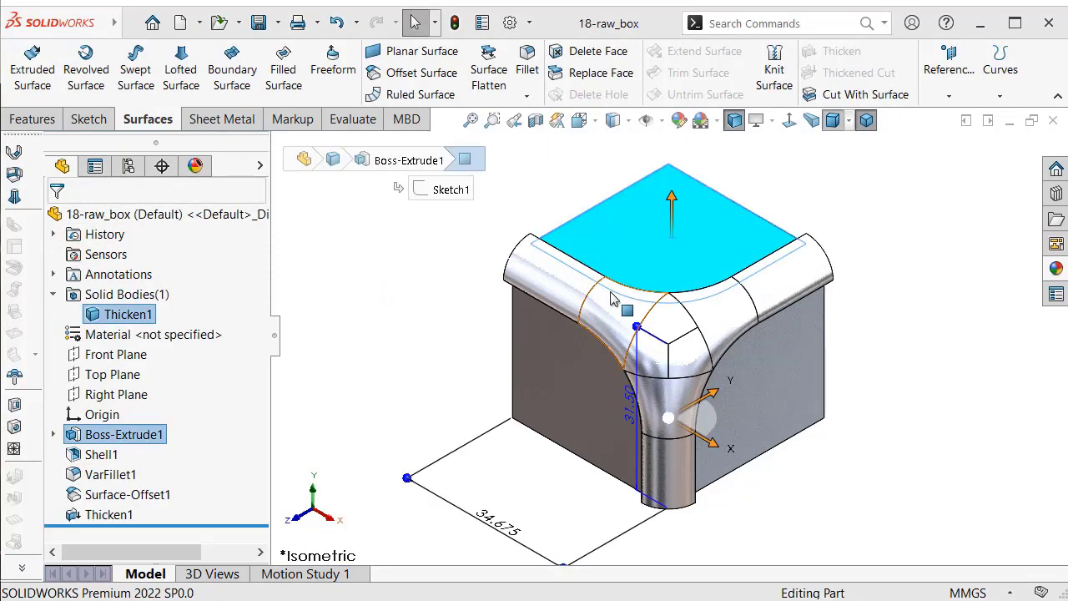
left_click(32, 122)
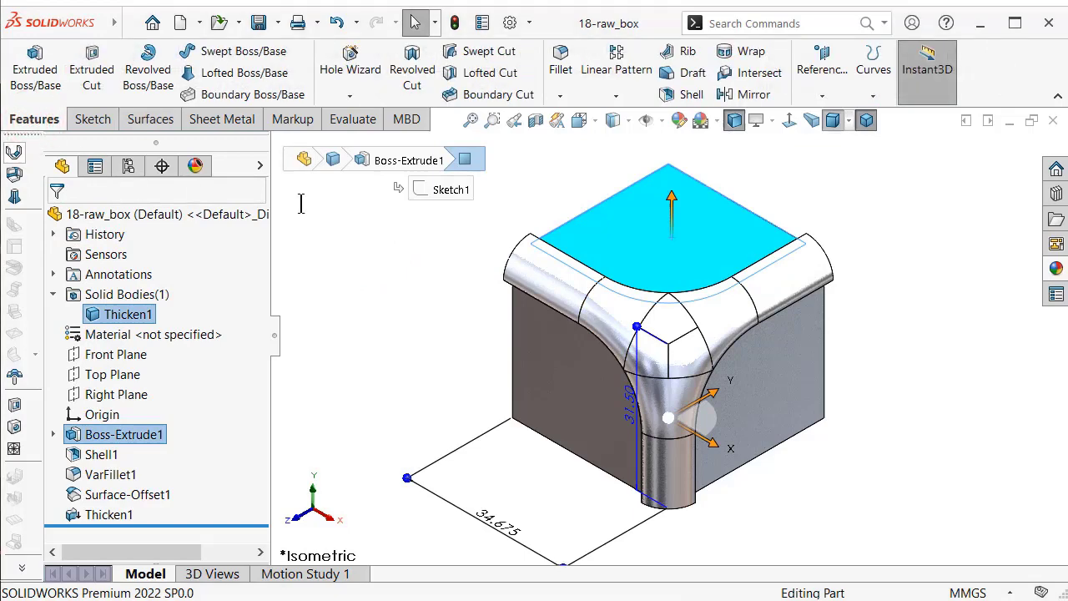
- Create Plane1 on the box's top face at zero offset
left_click(820, 96)
left_click(837, 117)
type("0")
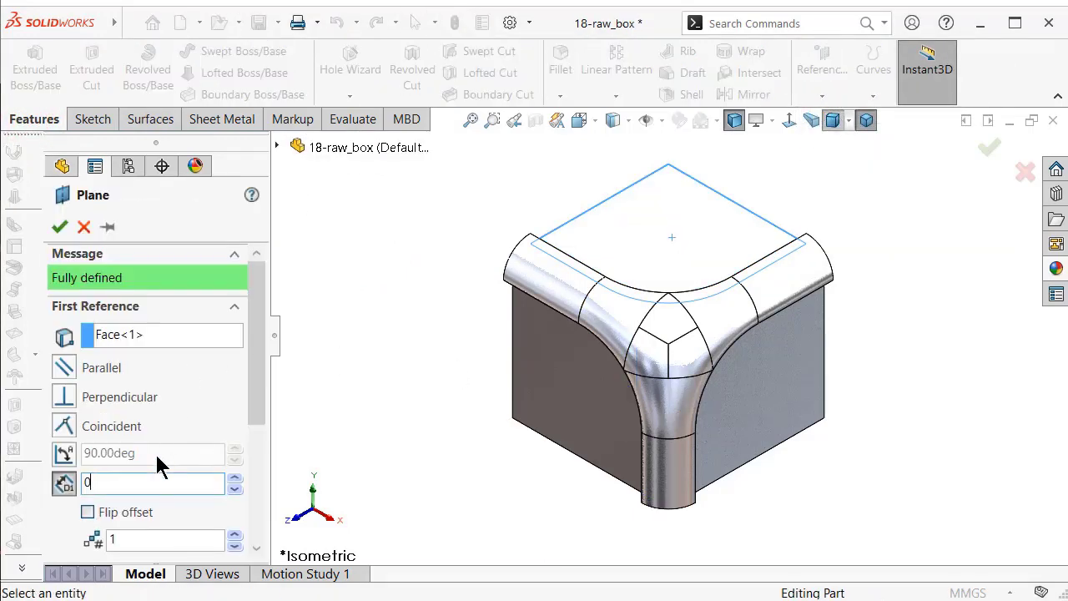
key("Return")
left_click(59, 227)
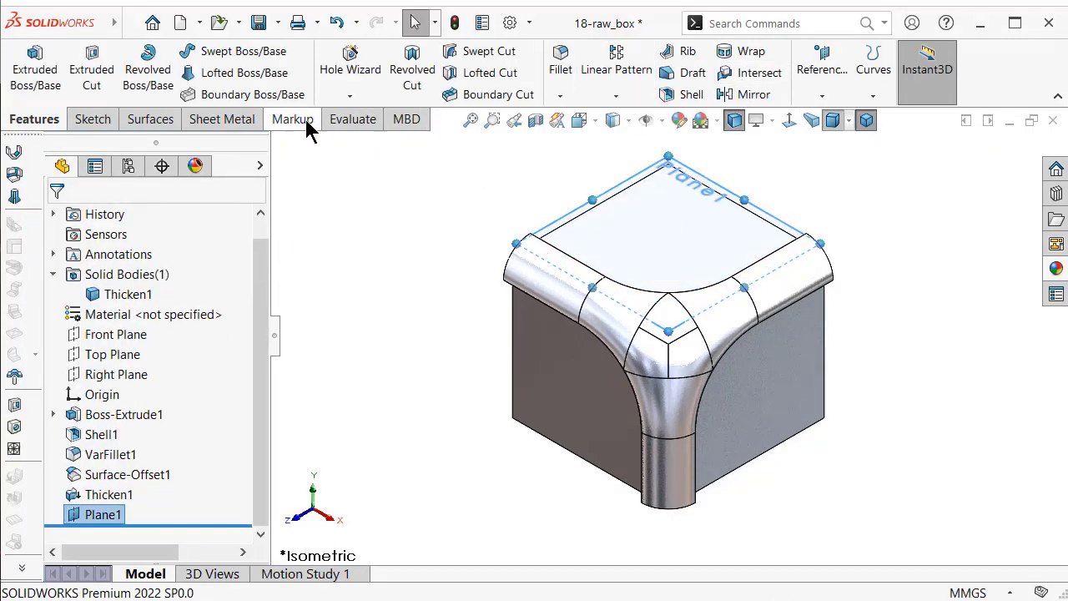
- Cut the part with Plane1 as a surface cut, hide the plane, and return to isometric view
left_click(154, 121)
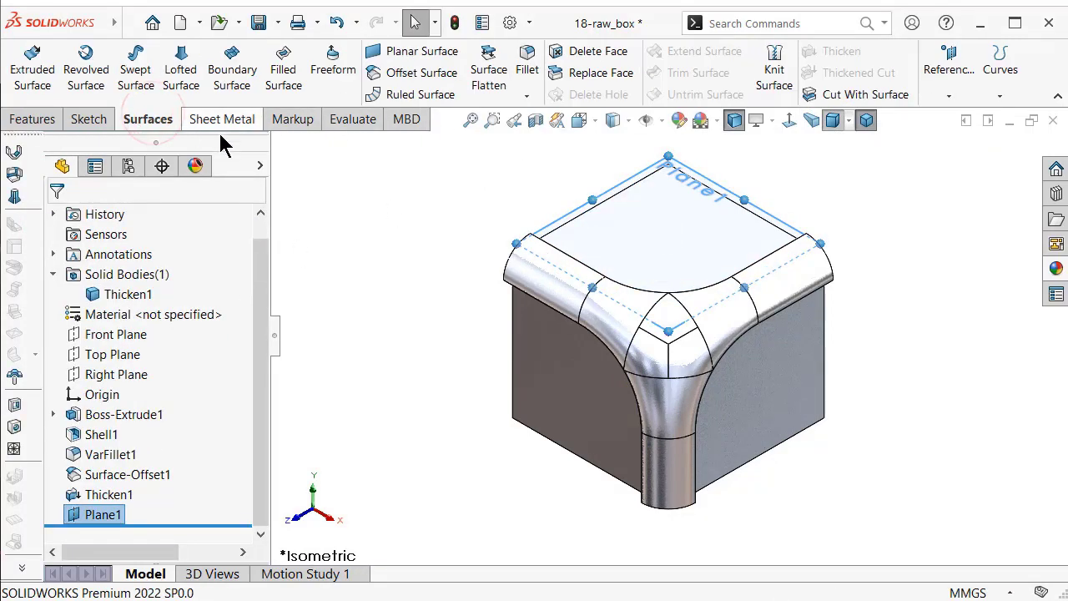
left_click(834, 96)
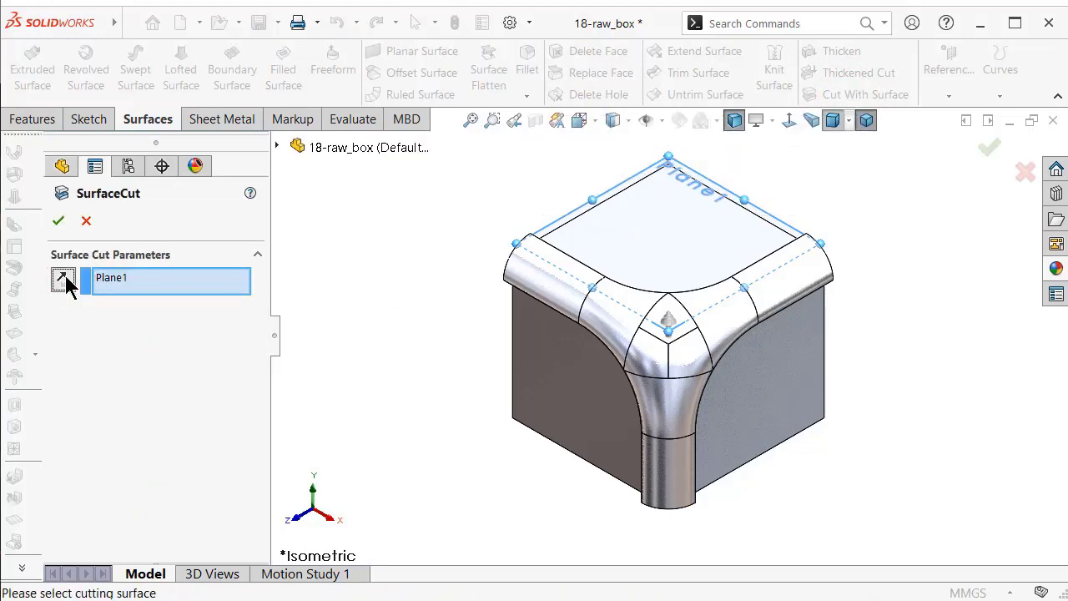
left_click(58, 220)
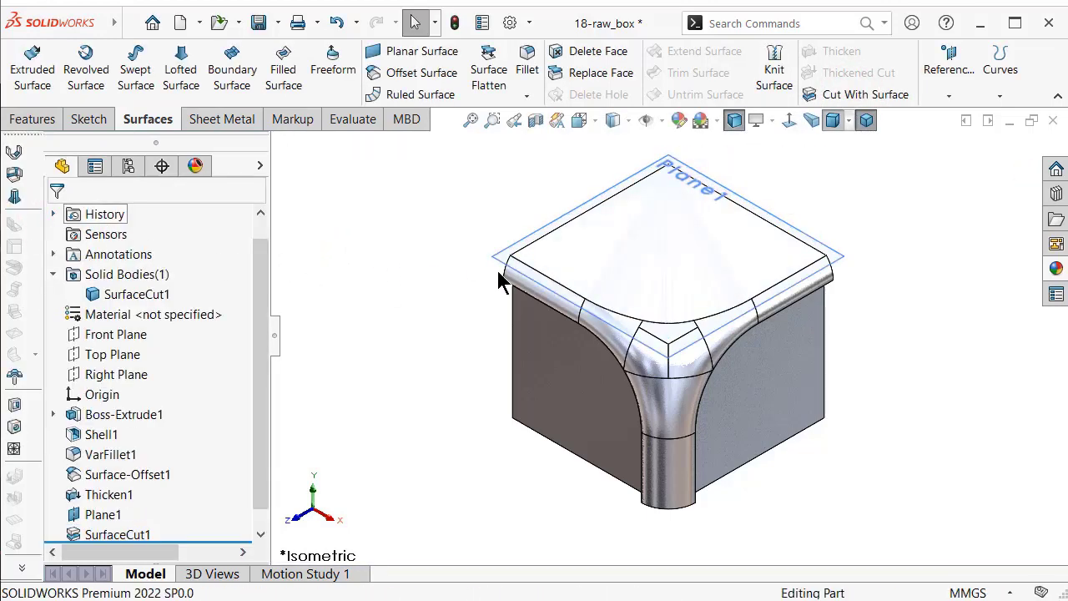
left_click(782, 226)
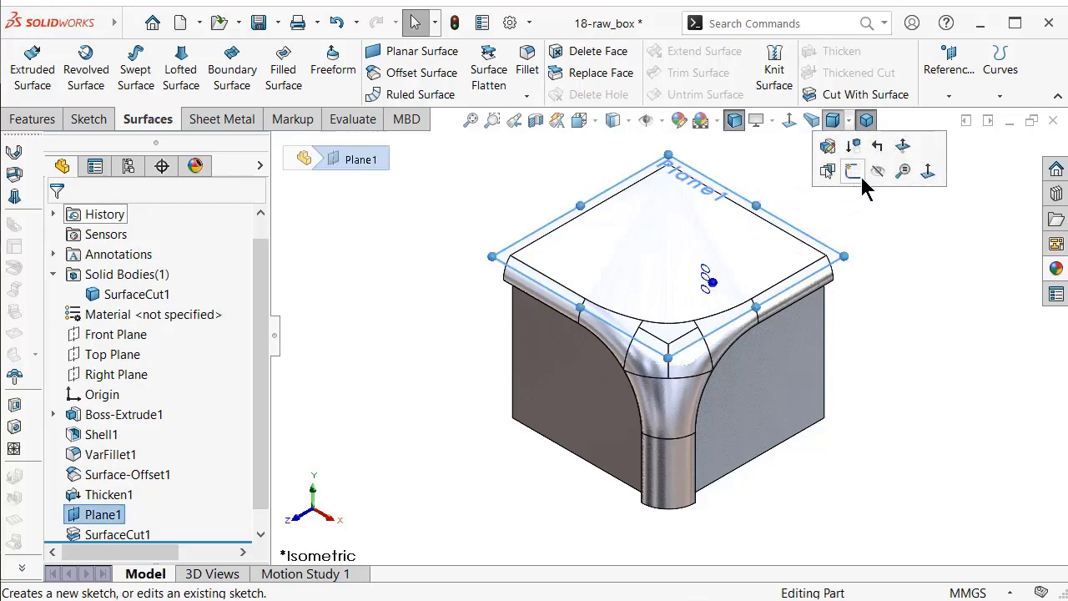
left_click(877, 171)
middle_click_drag(795, 175, 751, 250)
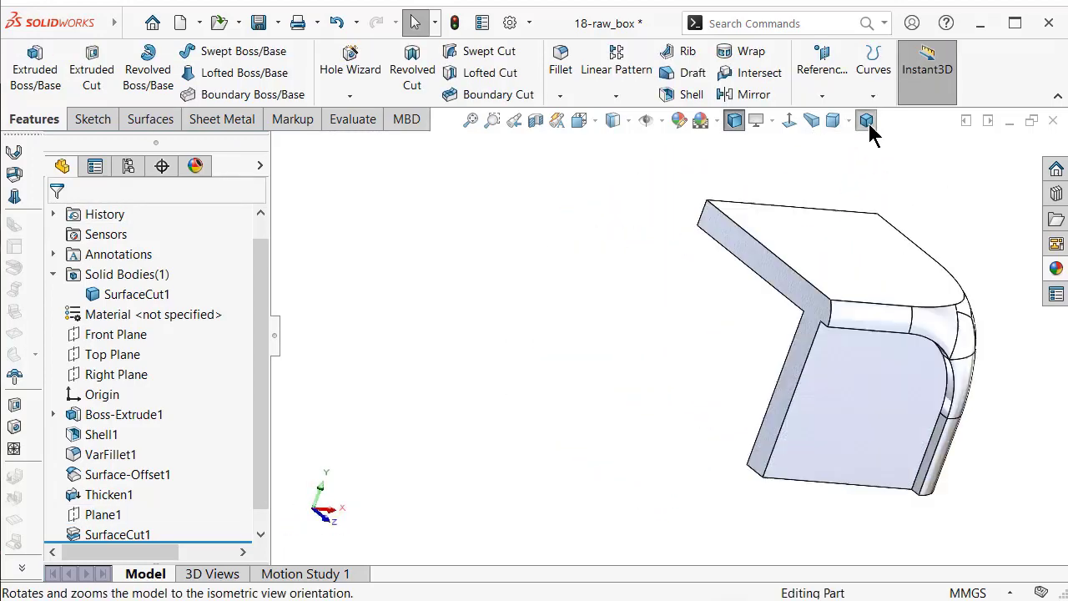
left_click(866, 119)
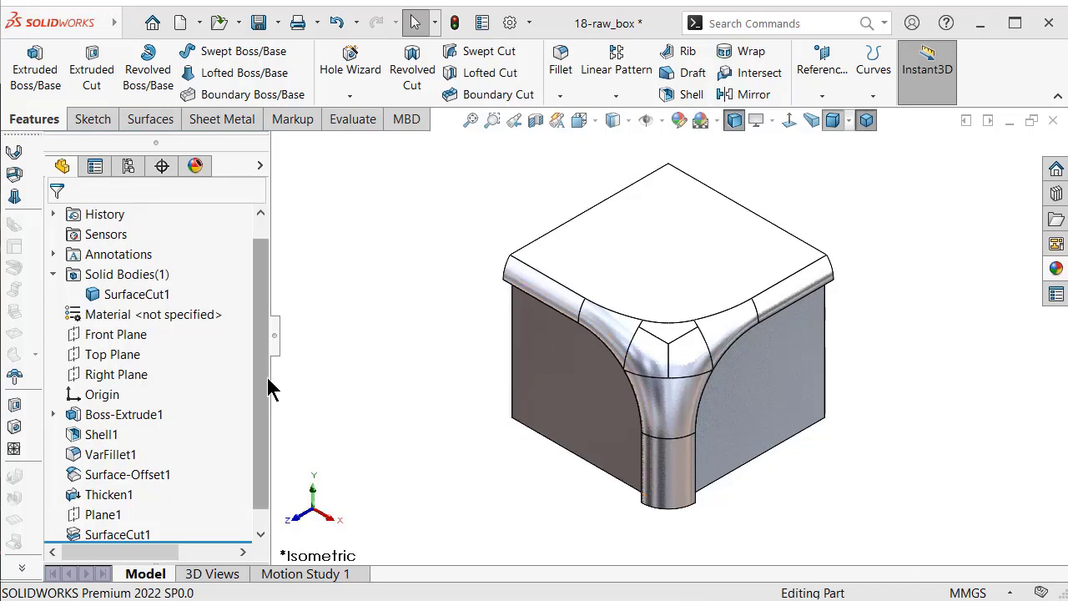
scroll(264, 417, "down", 1)
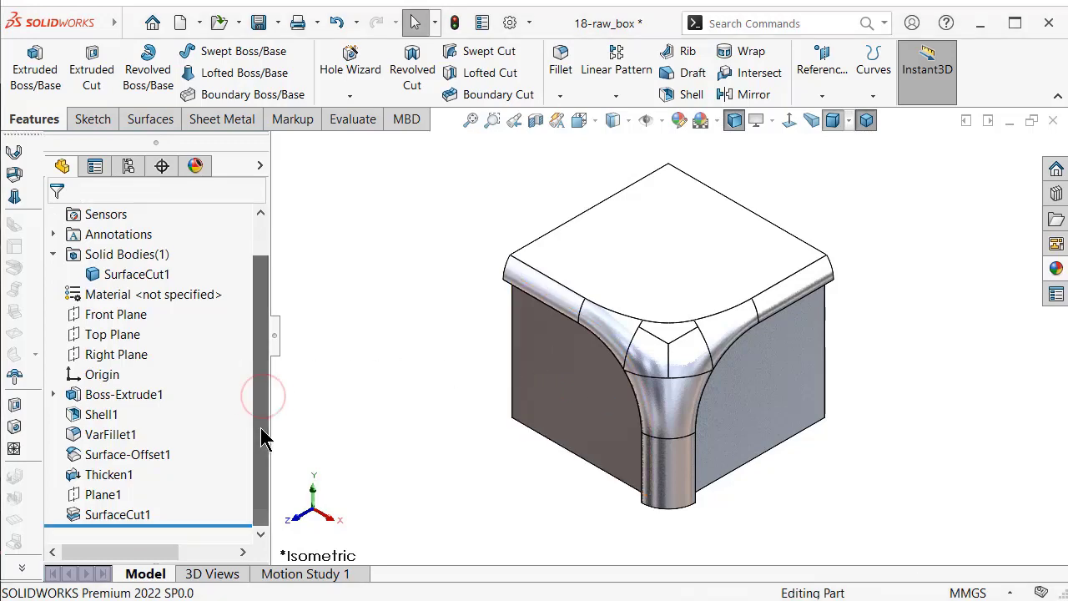
- Open Sketch2 on Plane1 and draw the first line from the outer corner edge to above the bend
left_click(107, 496)
left_click(131, 471)
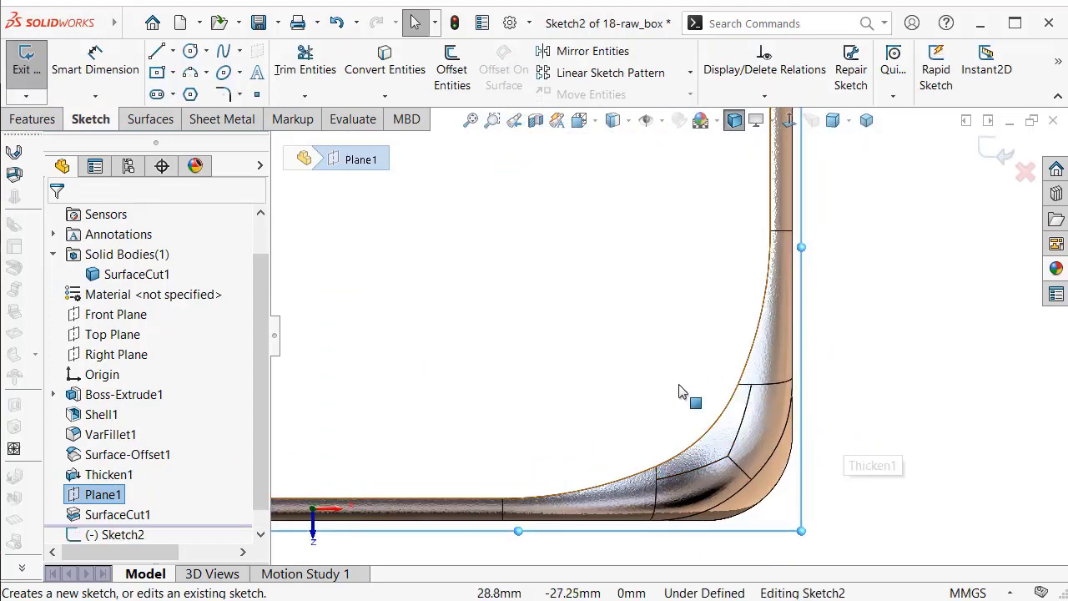
left_click(156, 52)
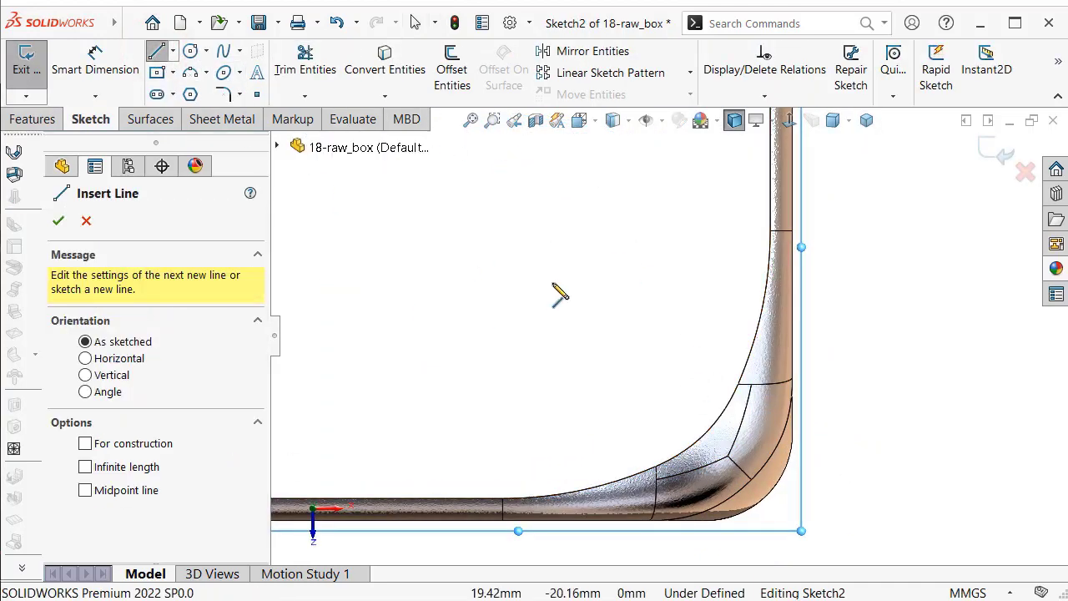
left_click(772, 233)
scroll(789, 240, "down", 3)
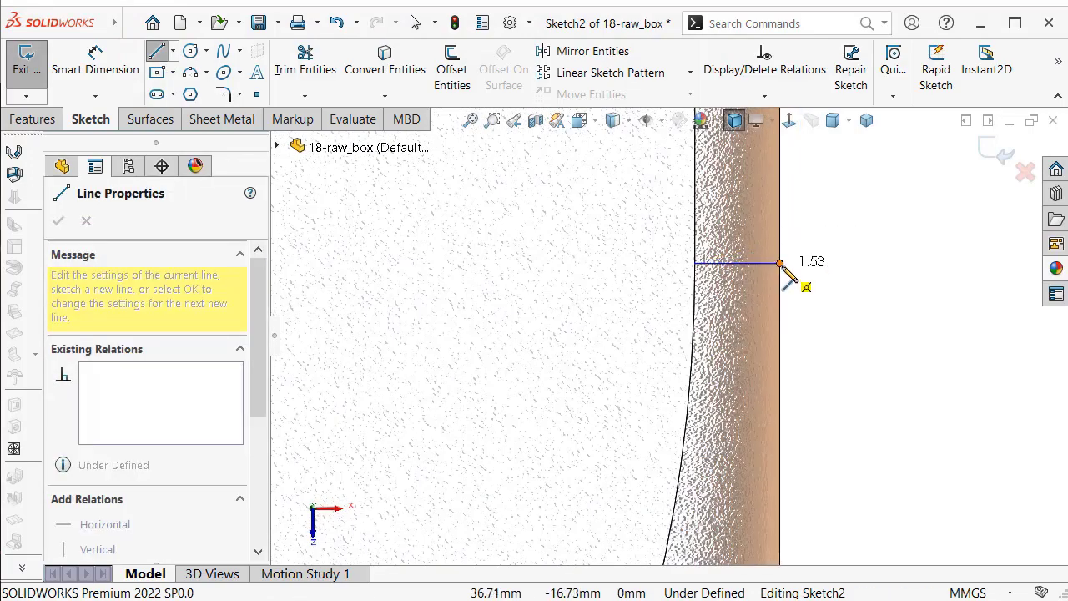
scroll(750, 501, "up", 3)
scroll(728, 500, "down", 2)
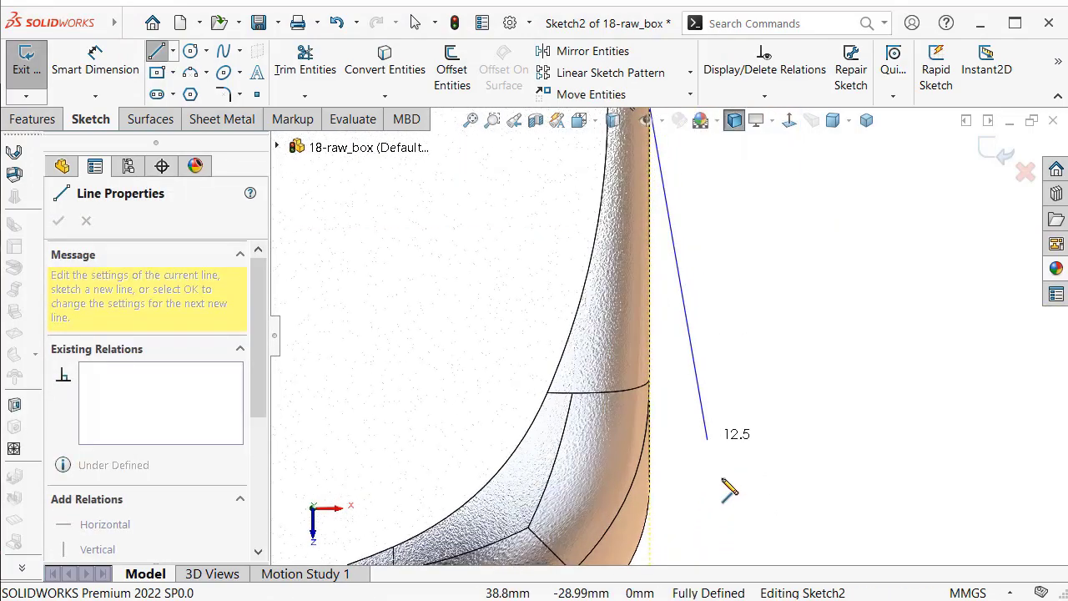
left_click(650, 485)
- Continue with a 6 mm tangent arc, a bottom-edge line and a sweeping tangent arc closing the profile
scroll(661, 501, "up", 3)
scroll(672, 434, "down", 3)
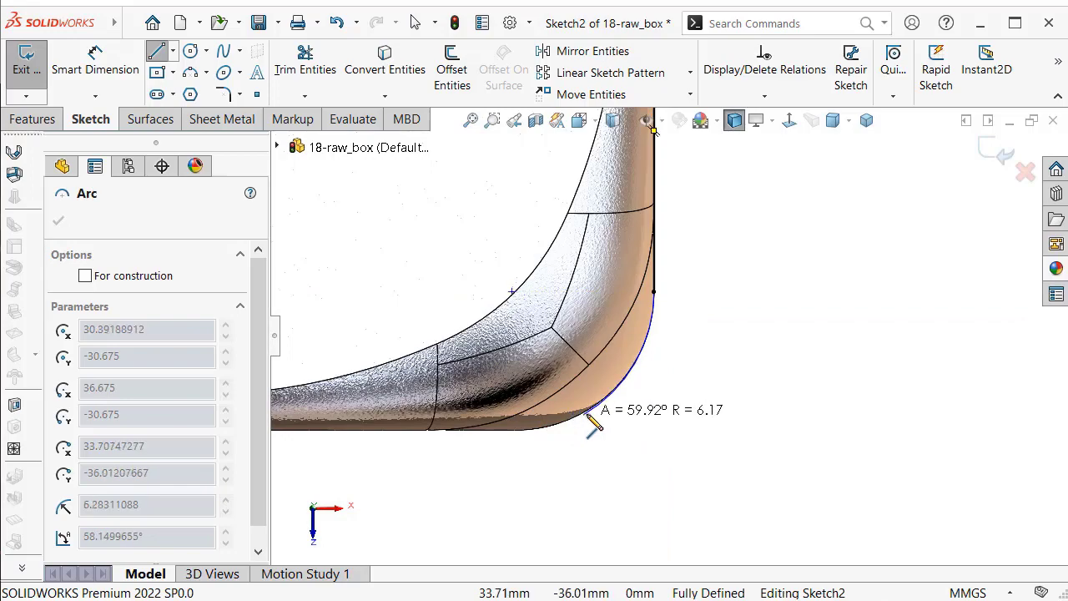
scroll(594, 421, "down", 1)
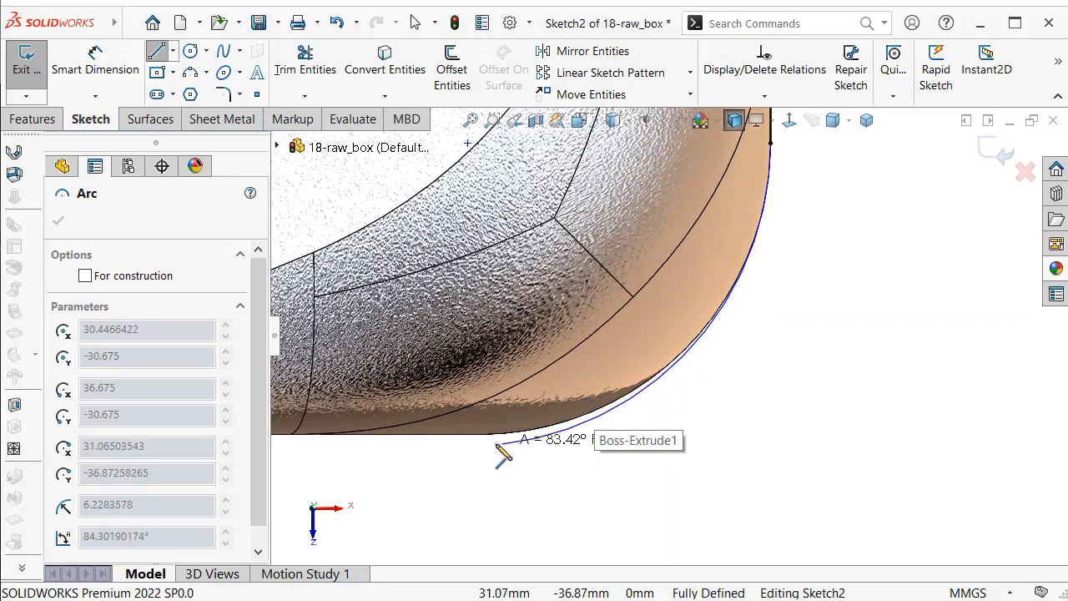
scroll(501, 438, "up", 1)
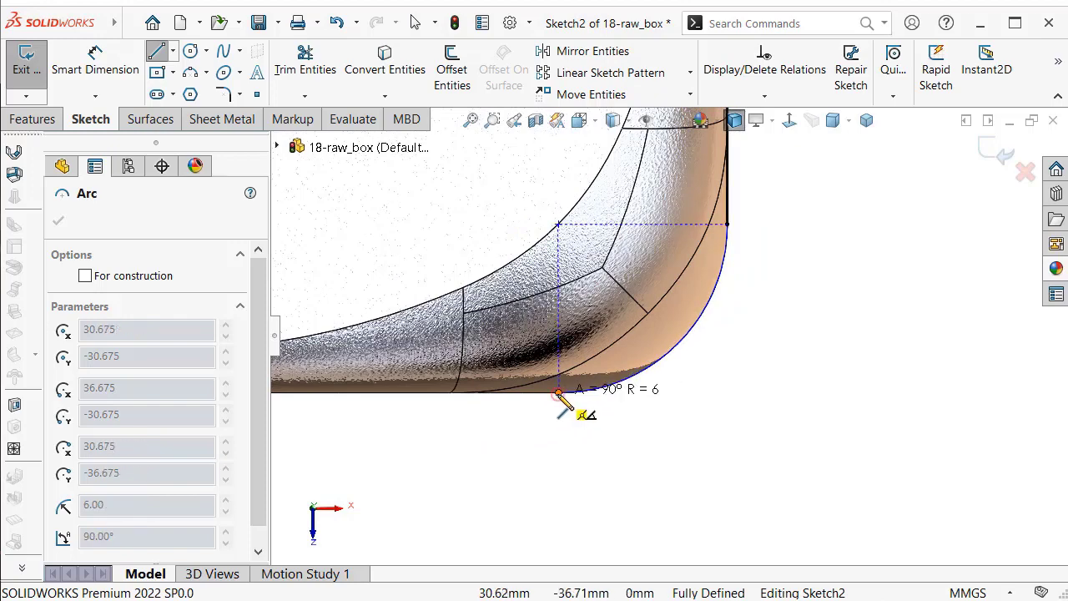
left_click(557, 392)
scroll(525, 413, "up", 2)
scroll(570, 350, "down", 2)
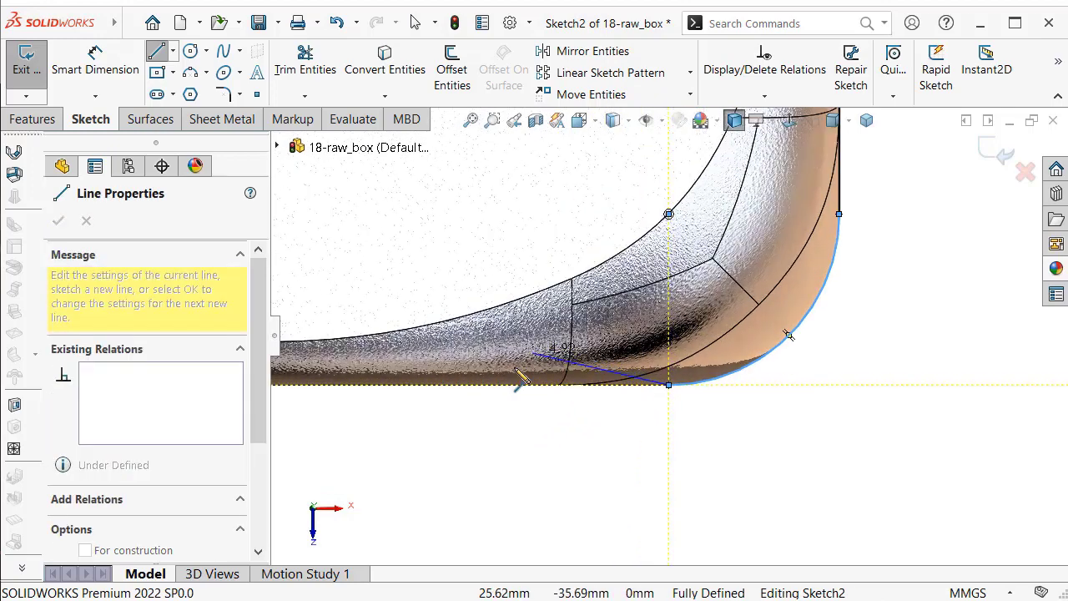
scroll(392, 396, "up", 1)
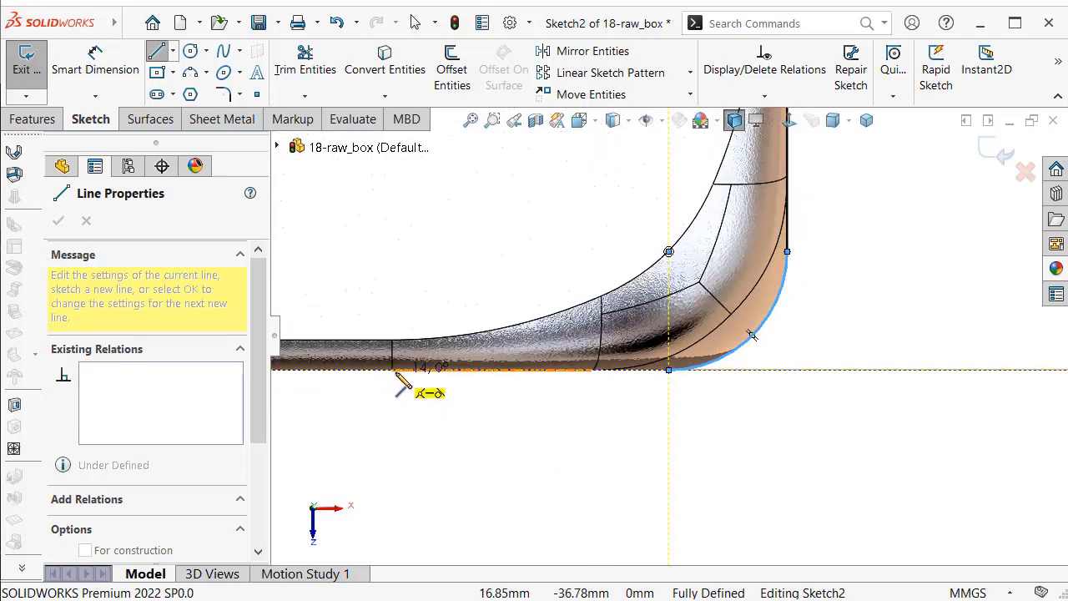
left_click(392, 370)
scroll(409, 367, "down", 2)
scroll(424, 358, "down", 2)
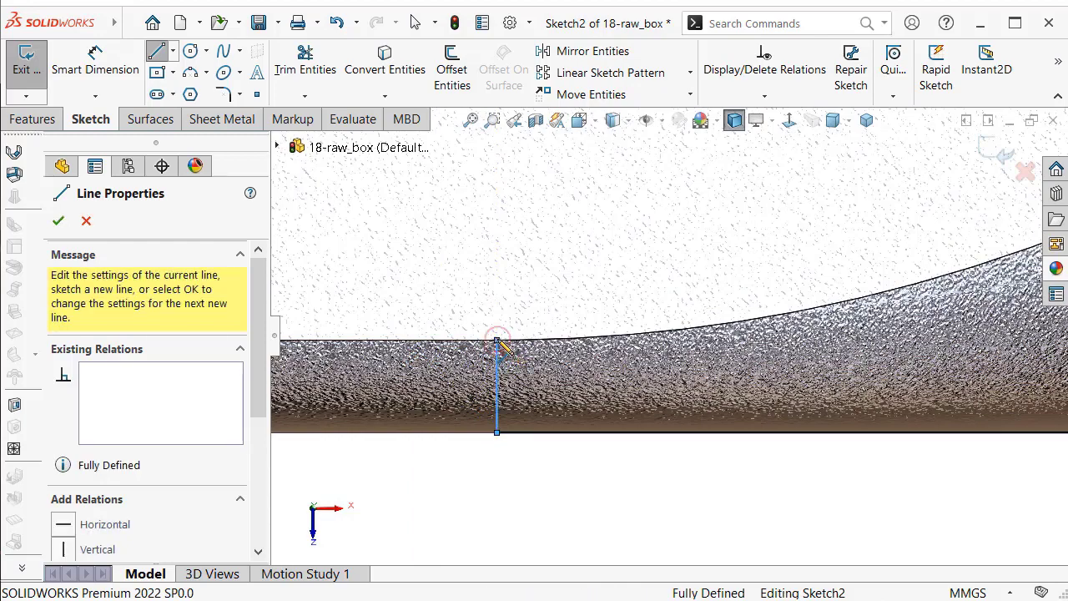
scroll(780, 300, "up", 3)
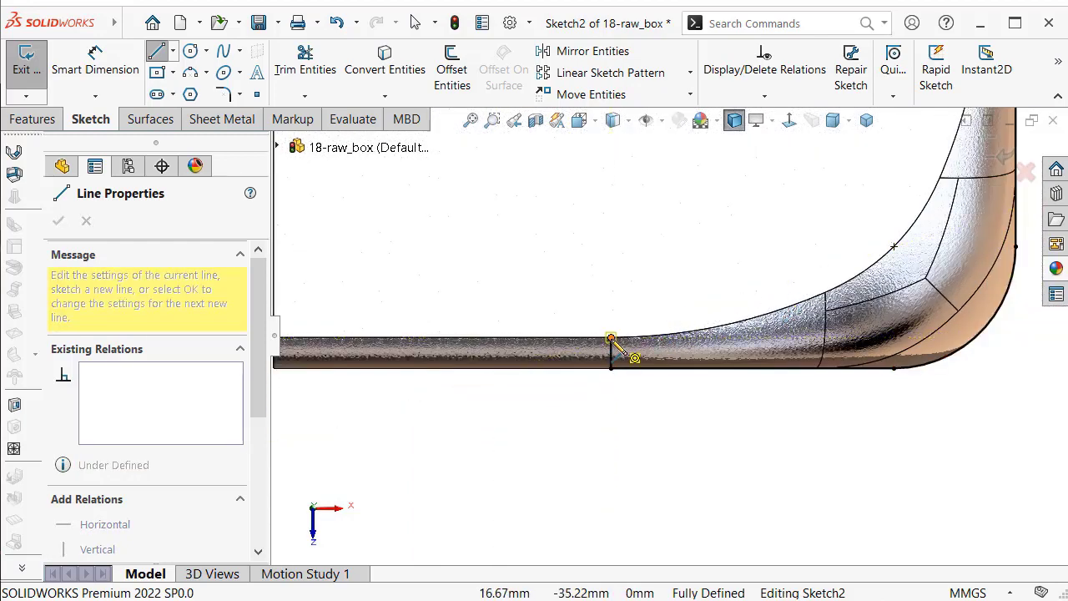
scroll(835, 254, "up", 3)
scroll(778, 223, "down", 2)
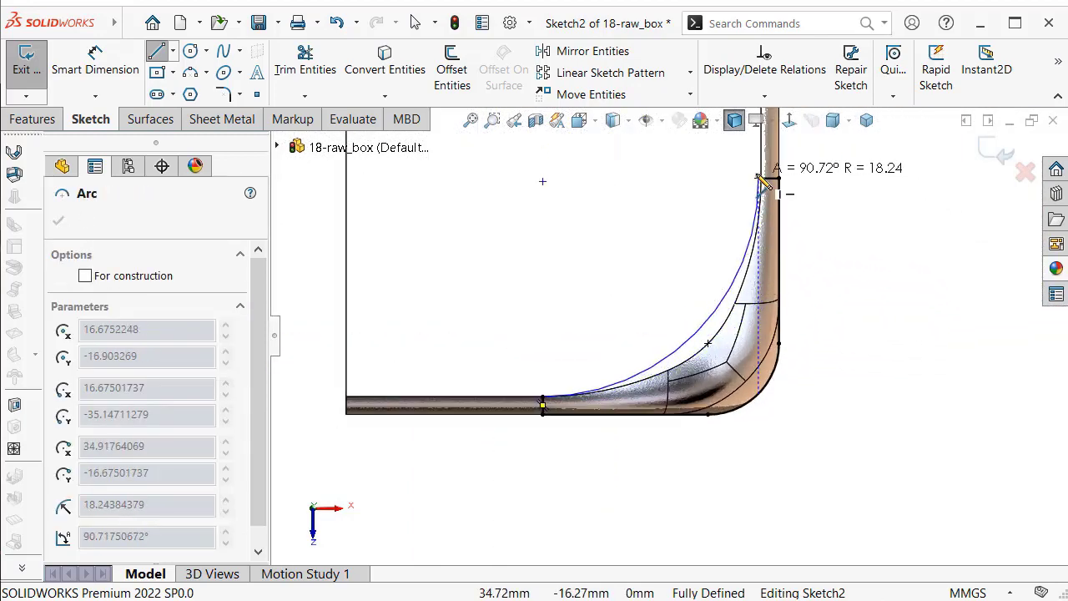
left_click(761, 177)
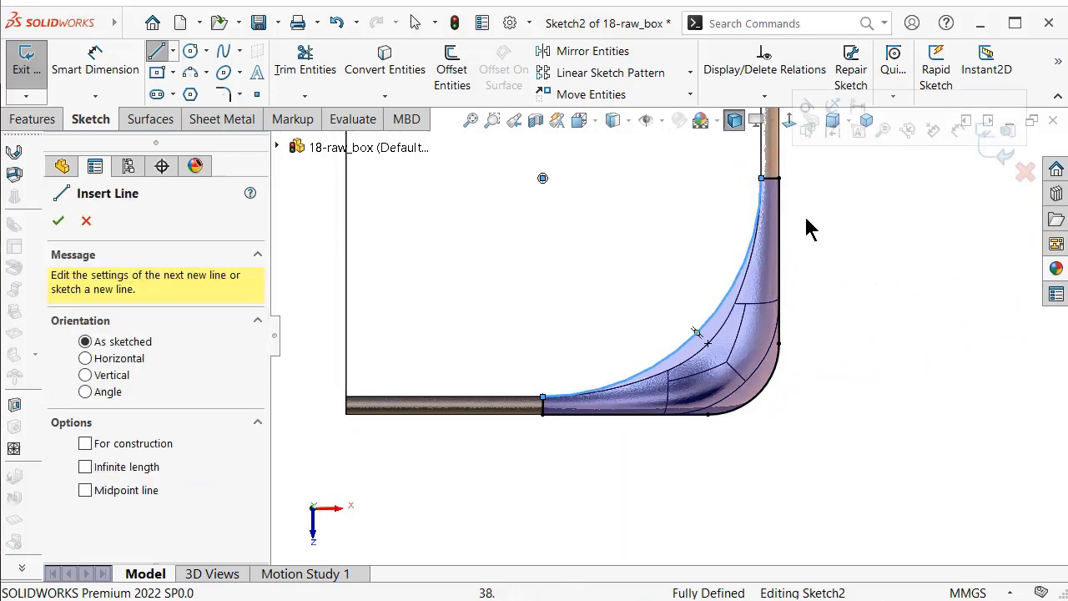
- Stop drawing and return the model to the isometric view
key("Escape")
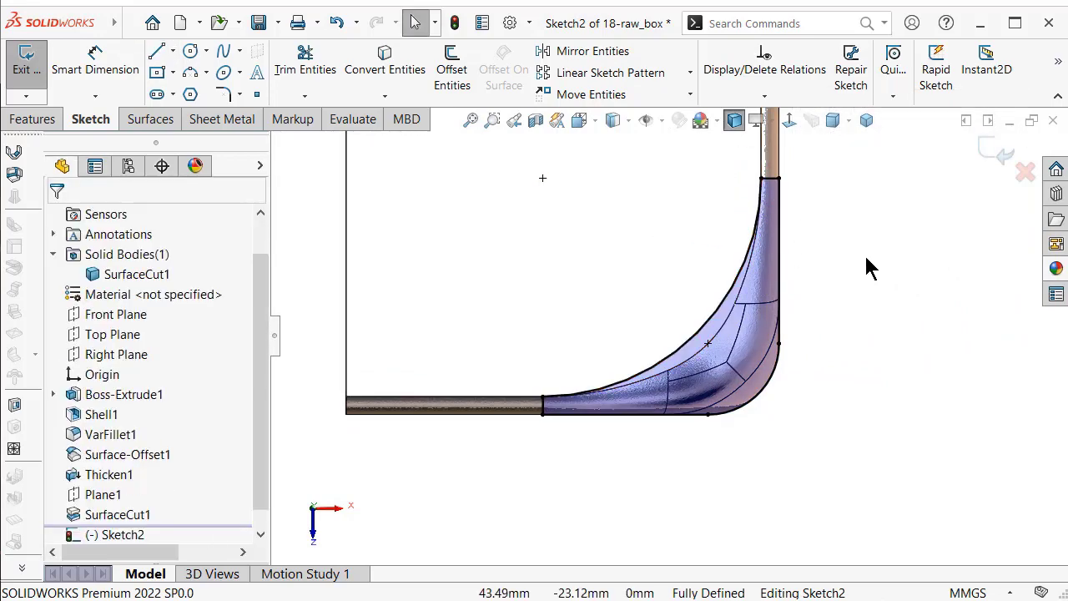
scroll(751, 266, "down", 2)
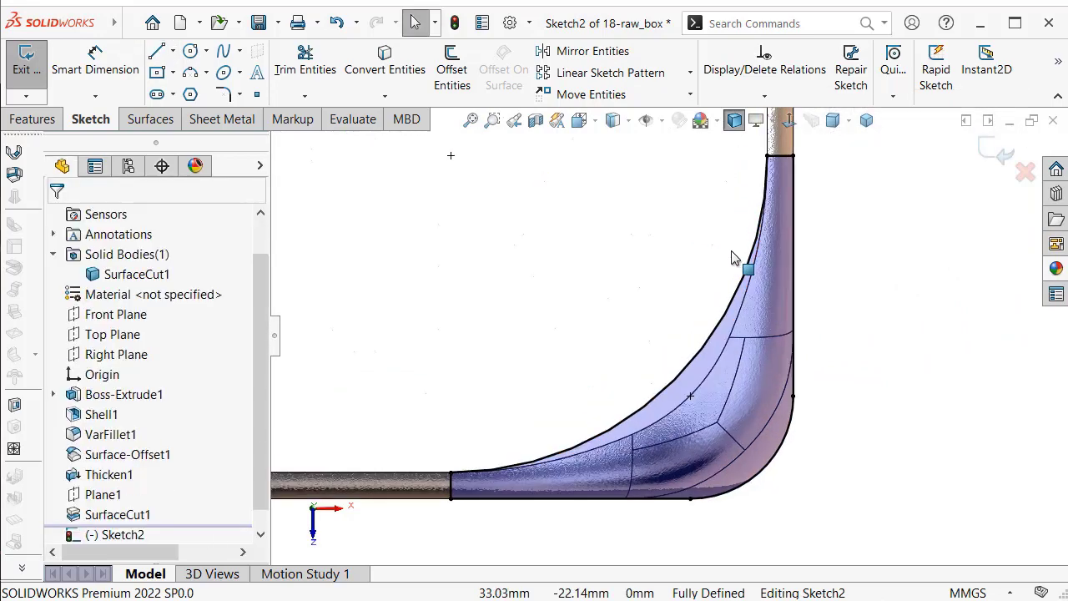
left_click(866, 125)
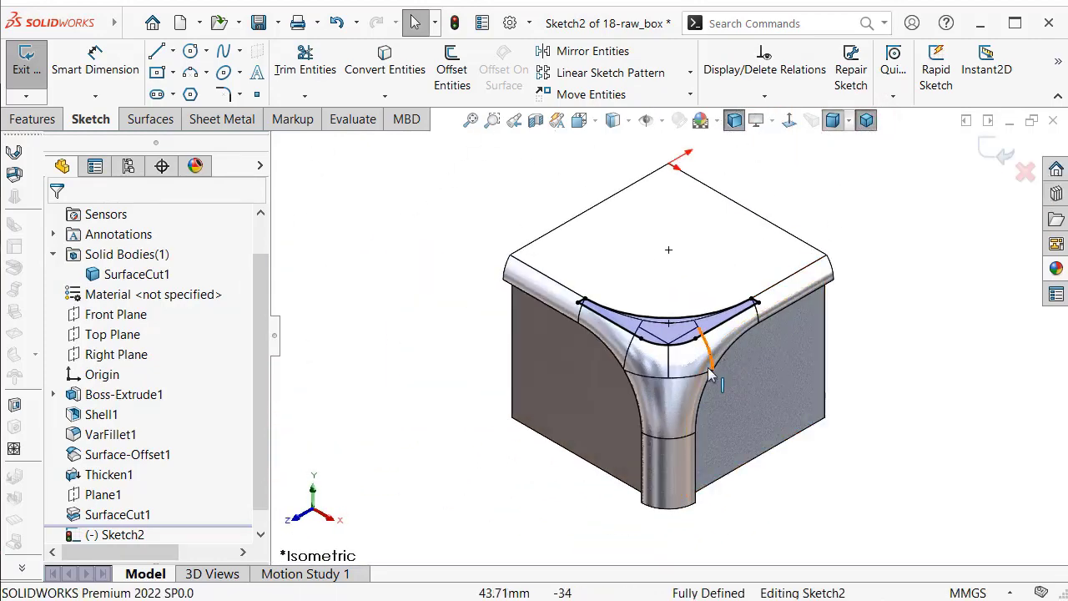
scroll(708, 375, "down", 2)
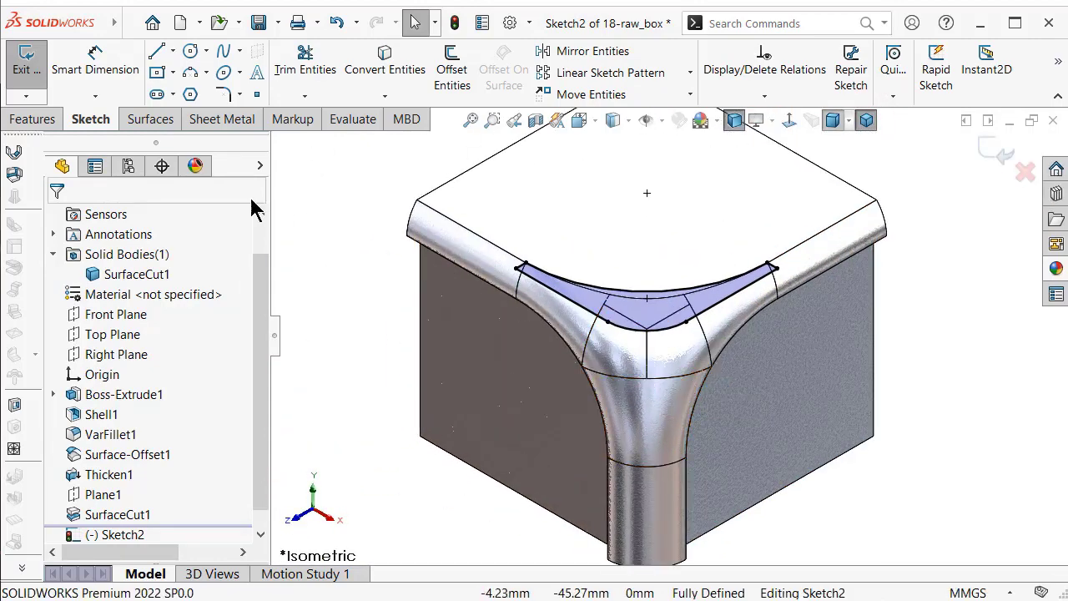
left_click(33, 120)
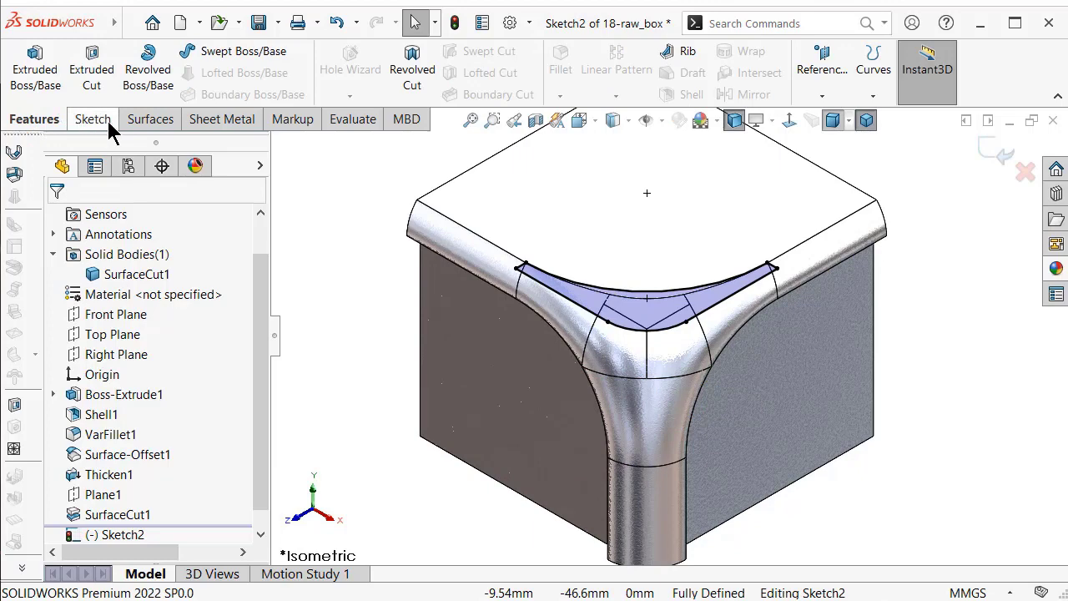
- Extrude the corner sketch downward (reversed) with end condition Up To Next, creating Boss-Extrude2
left_click(50, 67)
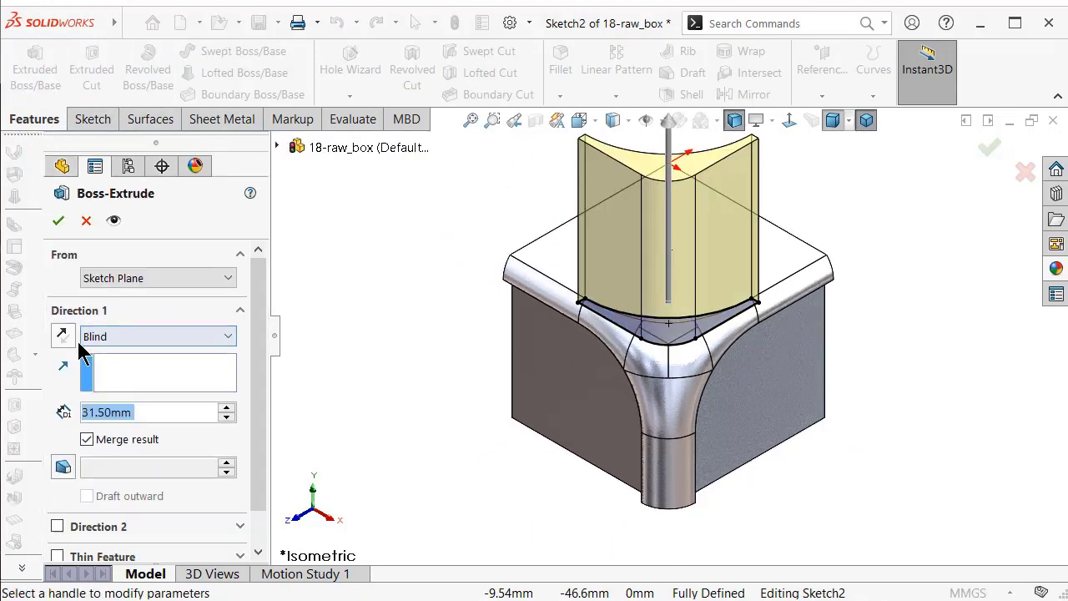
left_click(91, 336)
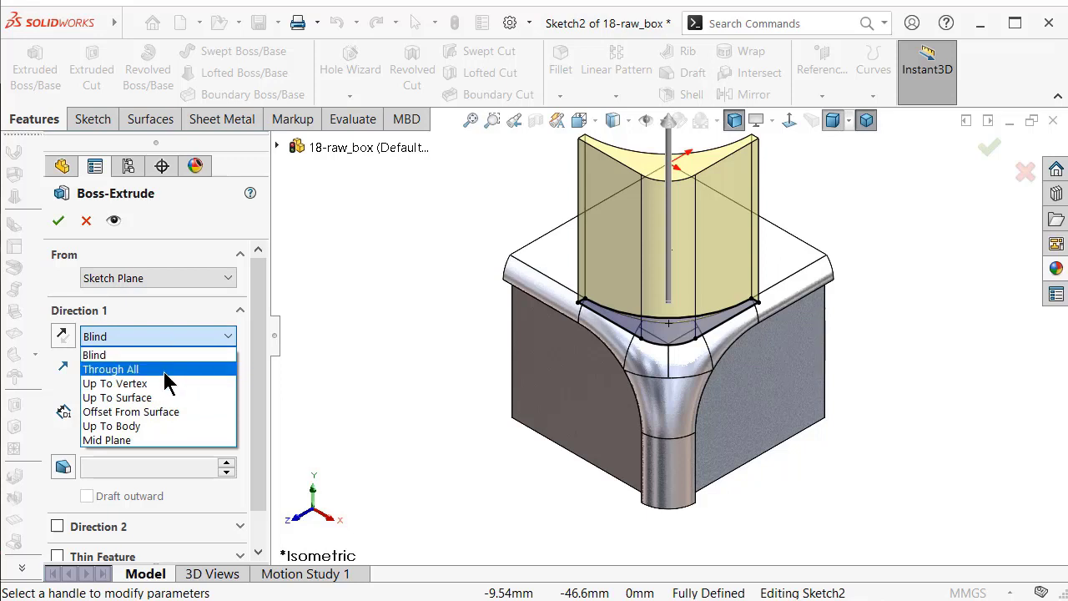
left_click(150, 426)
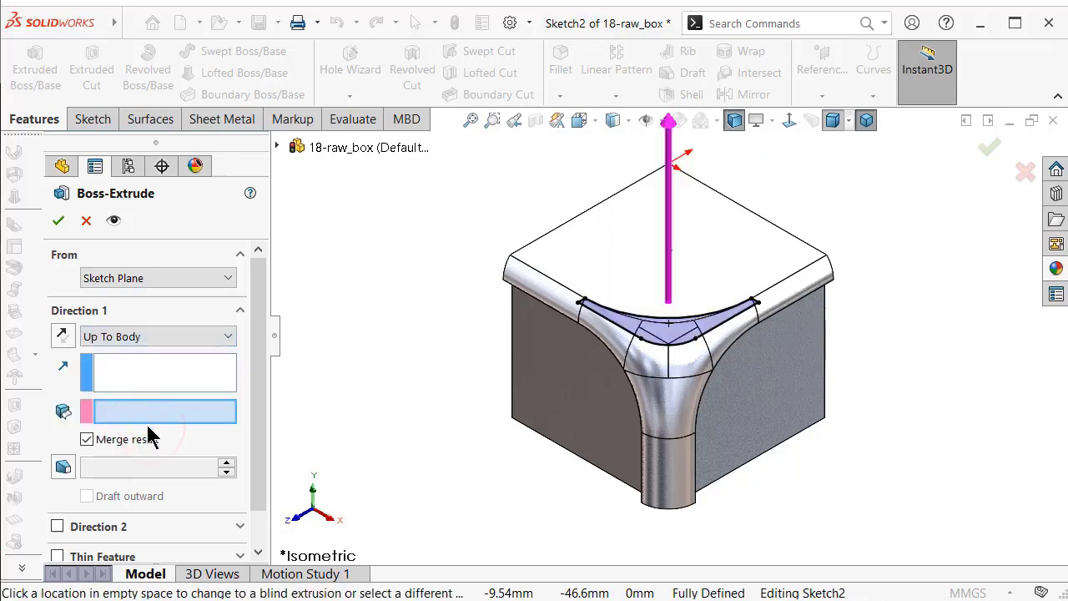
left_click(68, 333)
left_click(129, 338)
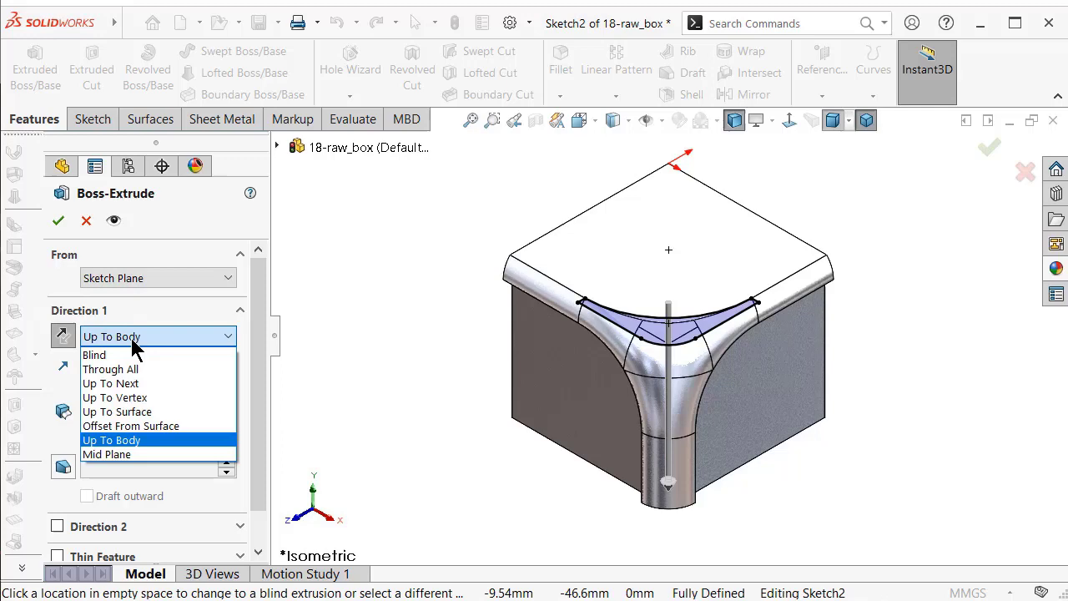
left_click(133, 382)
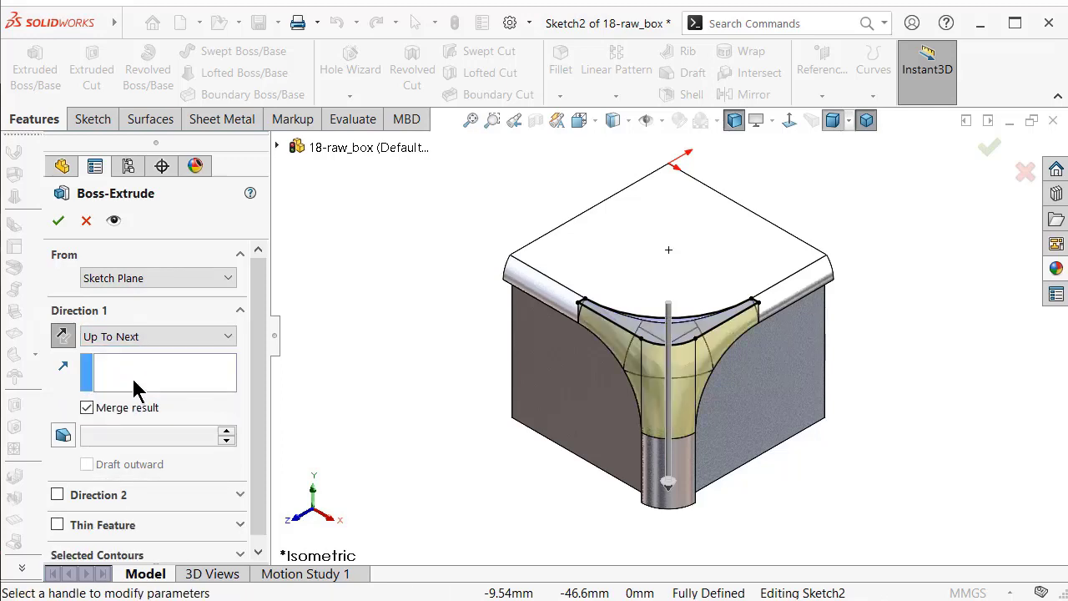
left_click(58, 221)
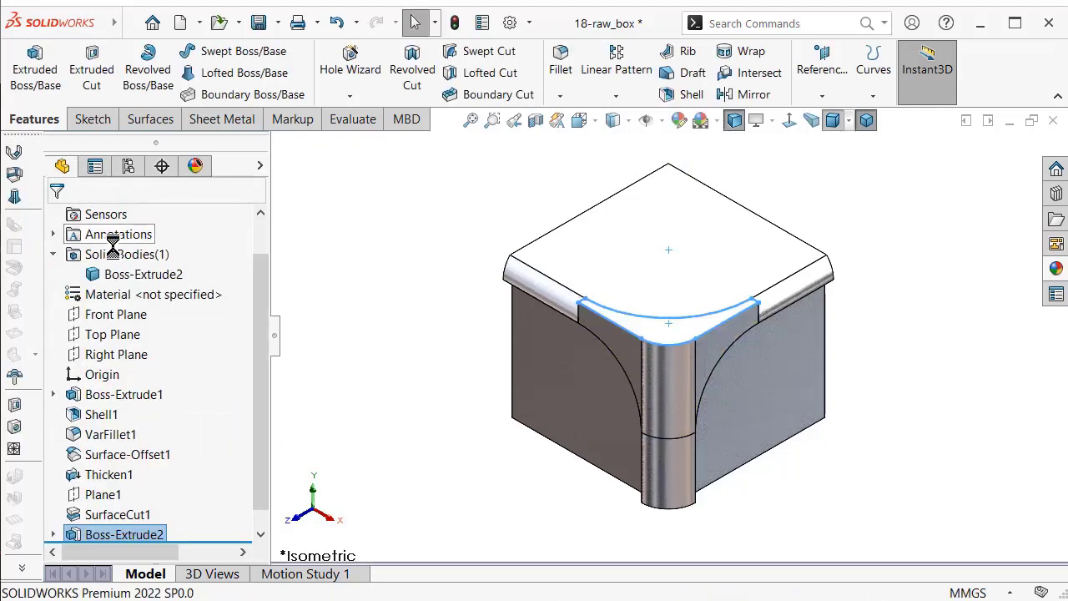
left_click(951, 337)
- Orbit around the patched, filleted corner and return to the isometric view
middle_click_drag(854, 362, 796, 315)
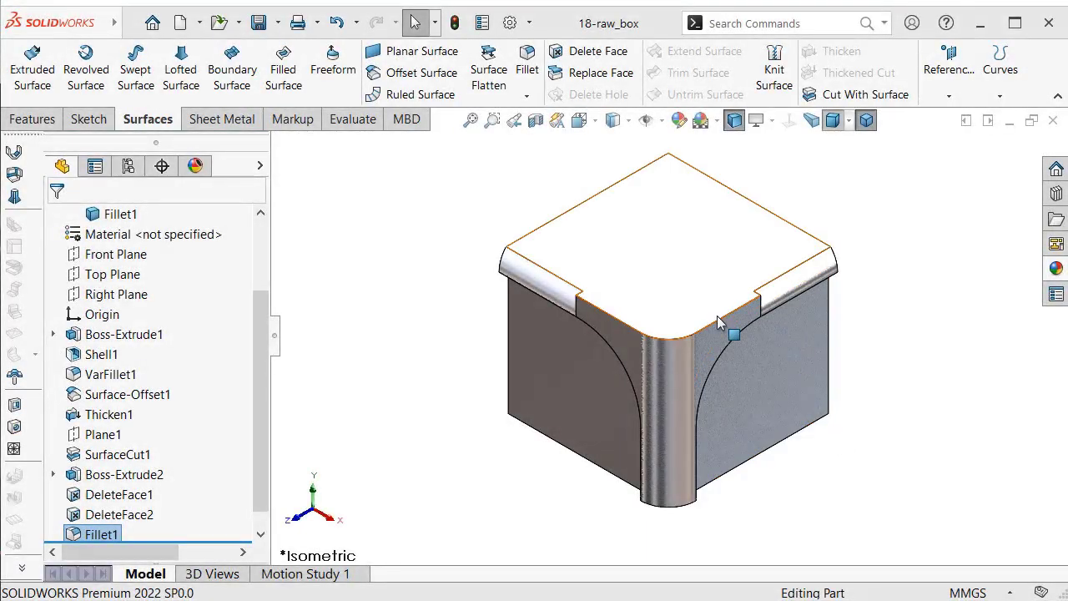
left_click(866, 121)
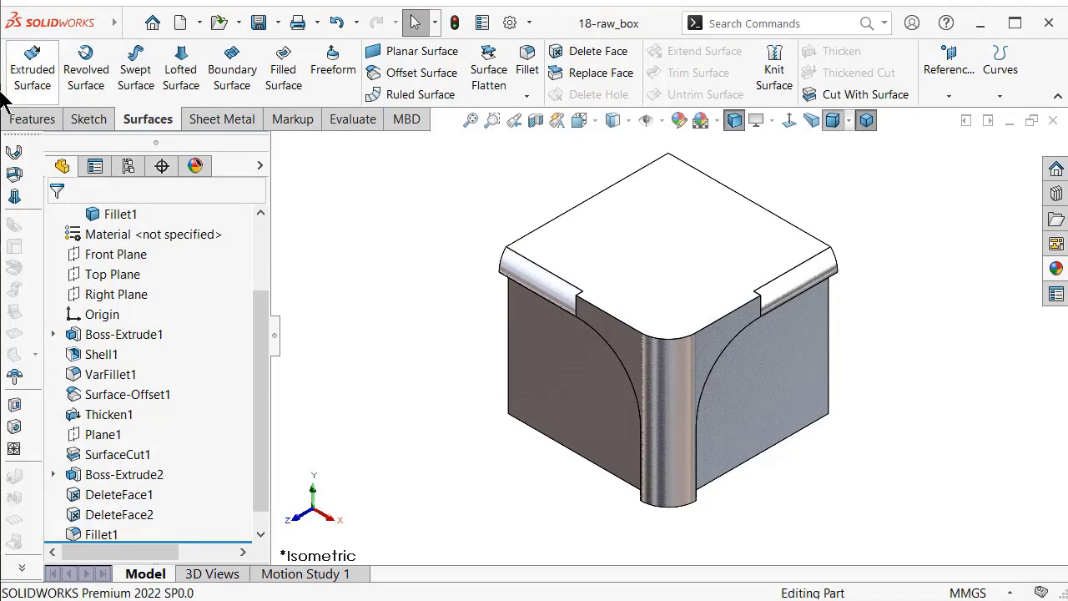
left_click(17, 118)
- Create Mirror1, mirroring the corner body about both the Front Plane and Right Plane
left_click(763, 91)
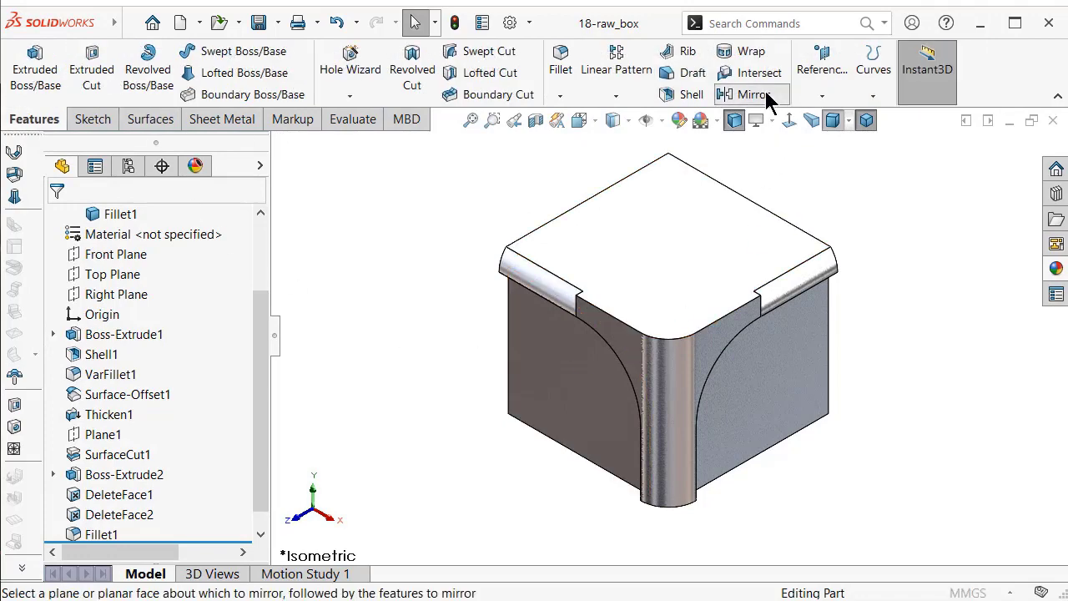
key("f")
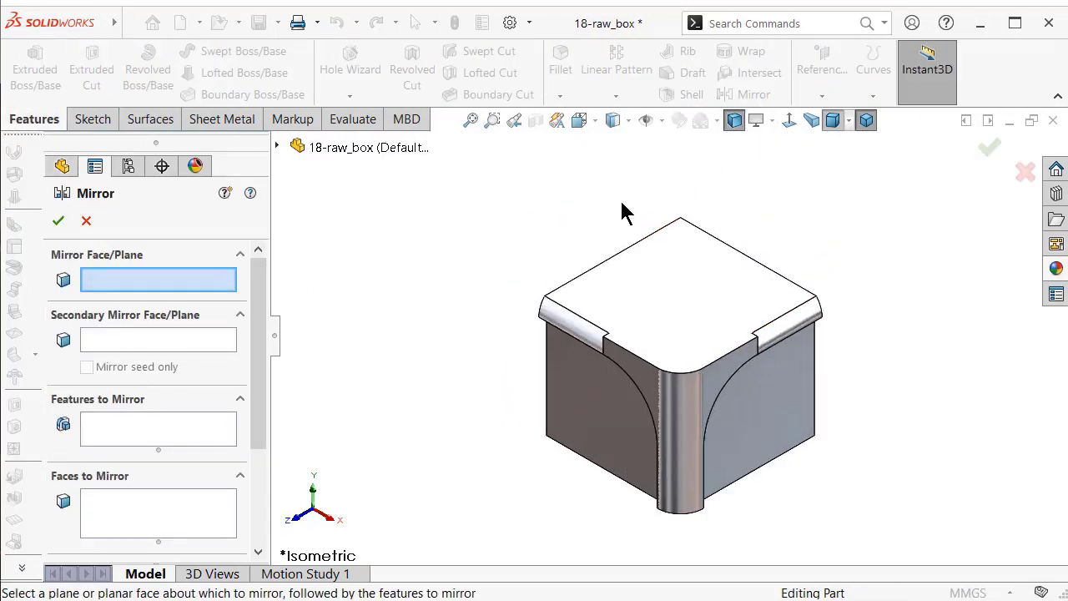
key("z")
left_click(278, 148)
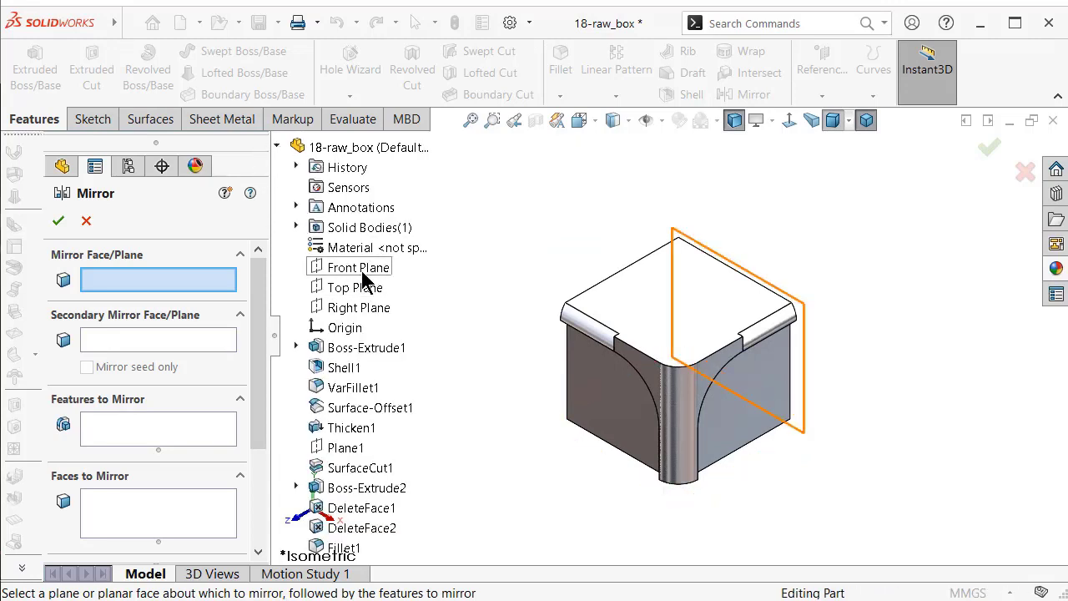
left_click(364, 280)
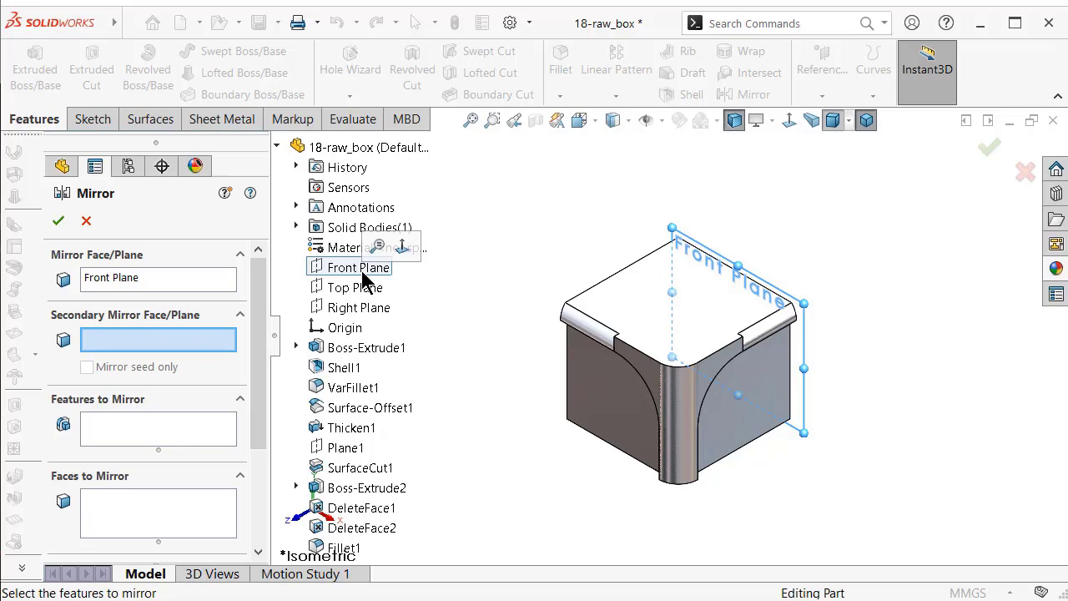
left_click(342, 311)
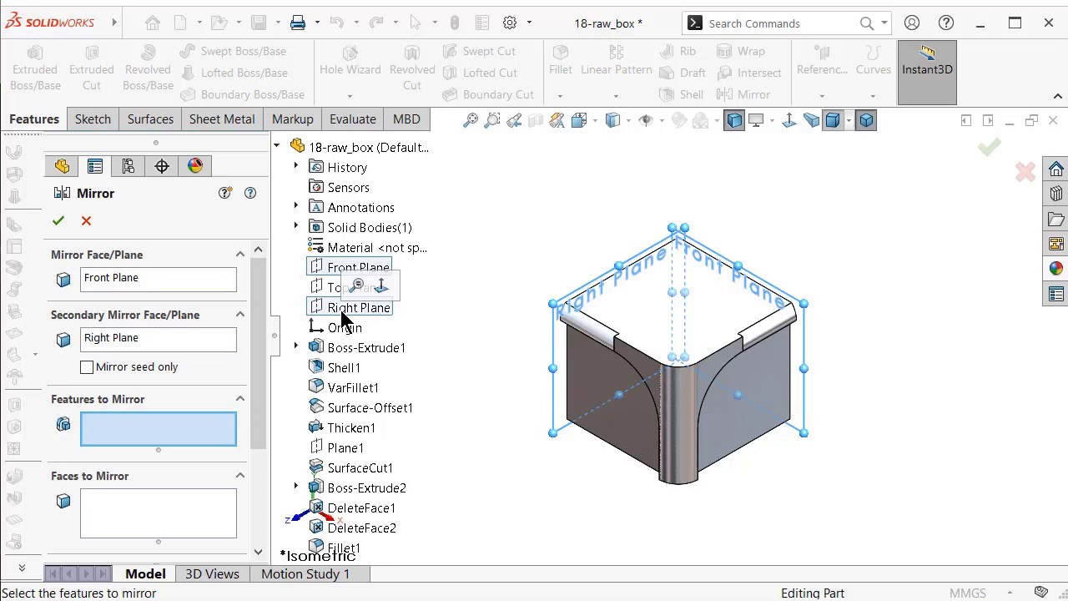
left_click_drag(269, 355, 267, 464)
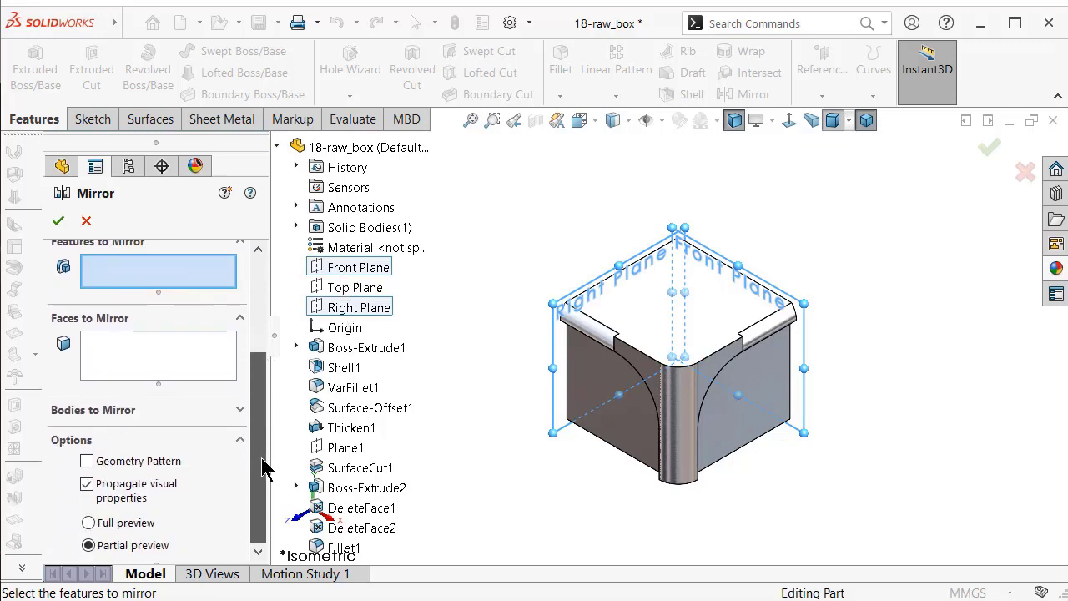
left_click(164, 423)
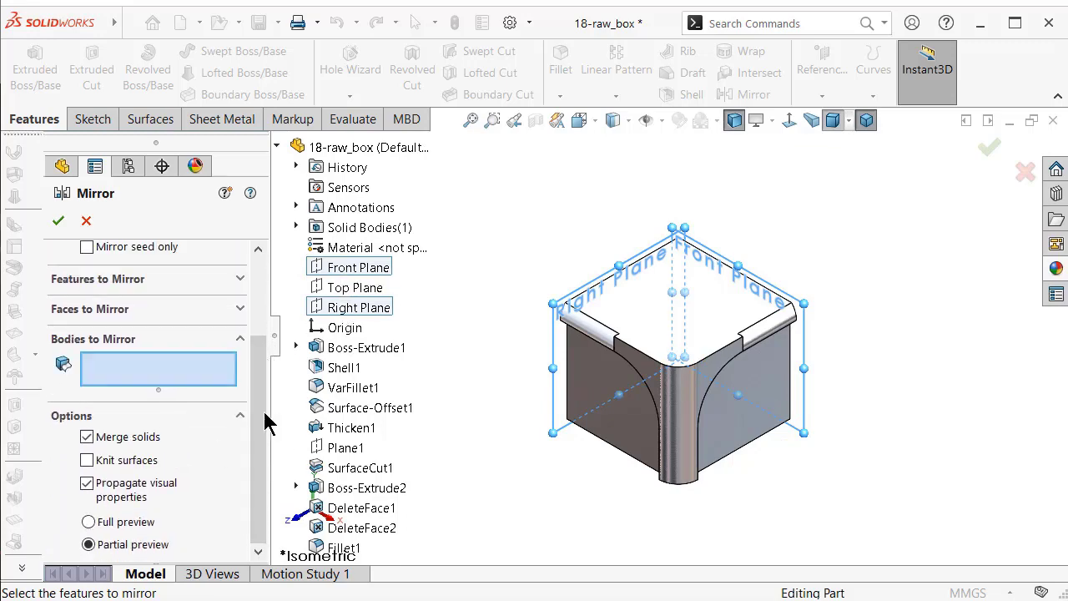
left_click(716, 334)
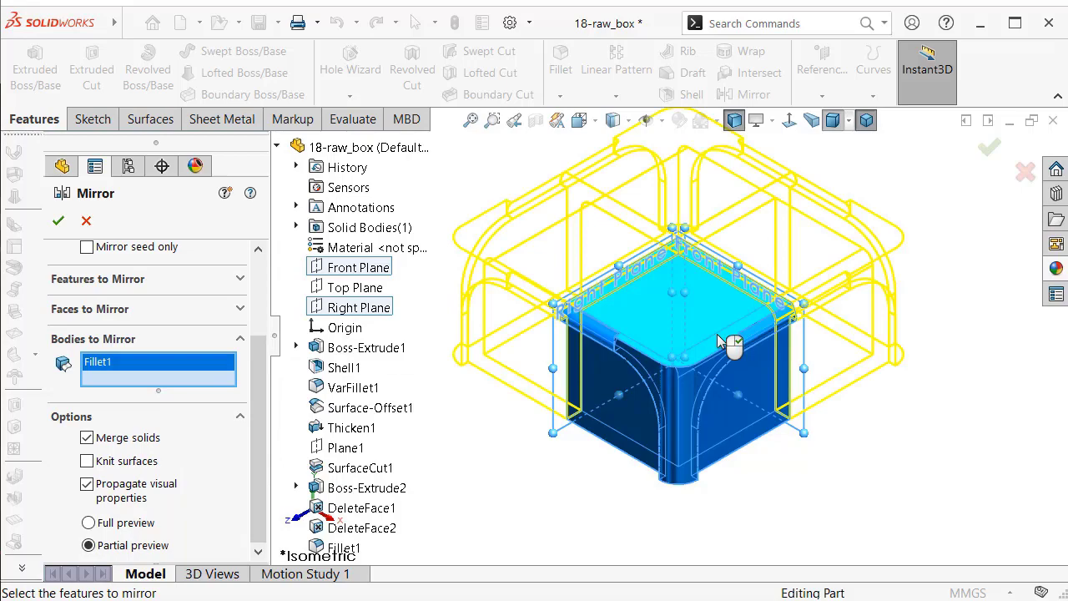
right_click(717, 334)
mouse_move(611, 412)
middle_mouse_down()
mouse_move(638, 154)
mouse_move(615, 312)
mouse_move(525, 367)
mouse_move(565, 338)
mouse_move(601, 362)
mouse_move(586, 365)
middle_mouse_up()
- Mirror the half-box body about the Top Plane to create Mirror2, closing the cube
key("Escape")
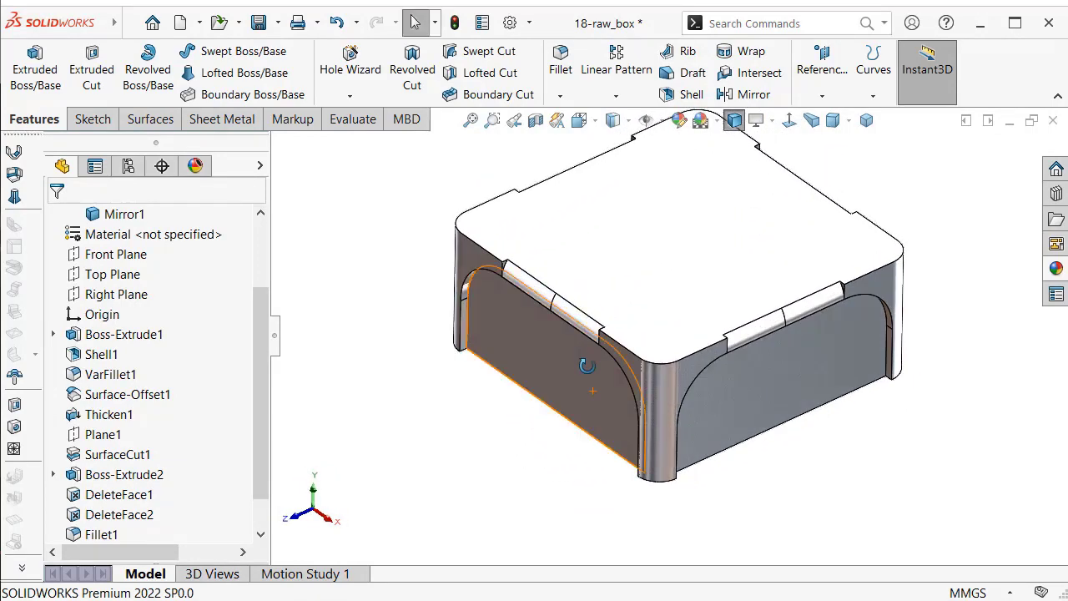
key("ctrl+7")
left_click(747, 96)
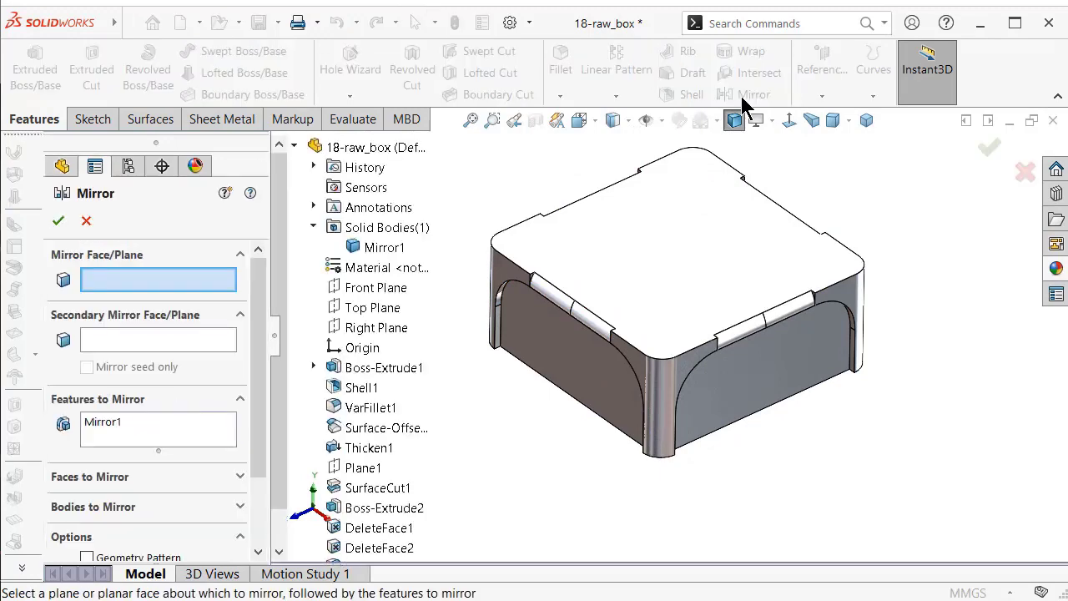
left_click(385, 307)
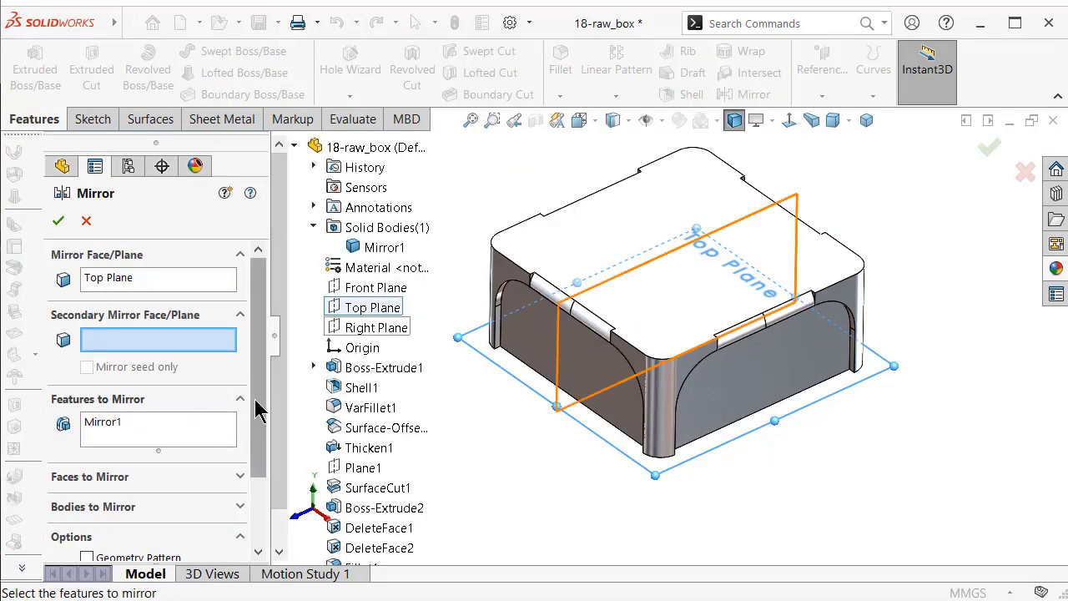
scroll(259, 409, "down", 3)
left_click(238, 432)
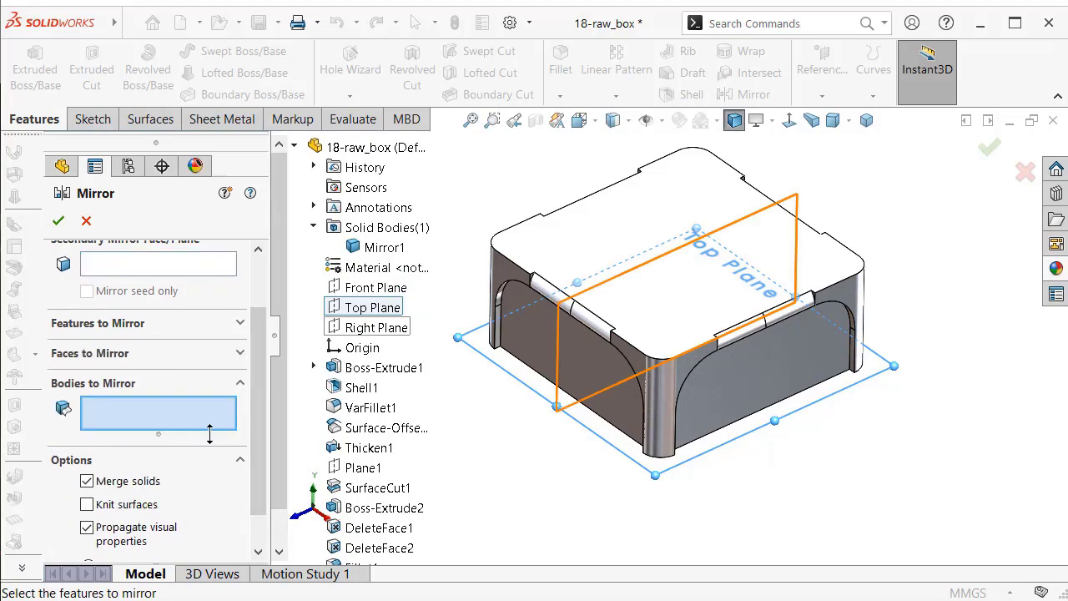
left_click(605, 310)
right_click(604, 308)
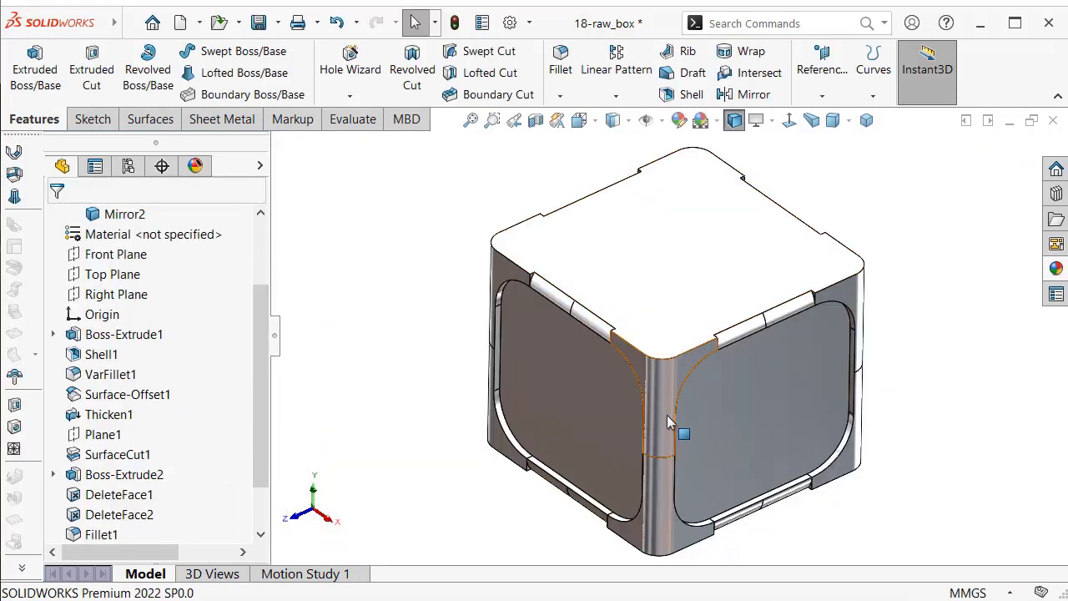
mouse_move(673, 423)
middle_mouse_down()
mouse_move(698, 198)
mouse_move(658, 398)
middle_mouse_up()
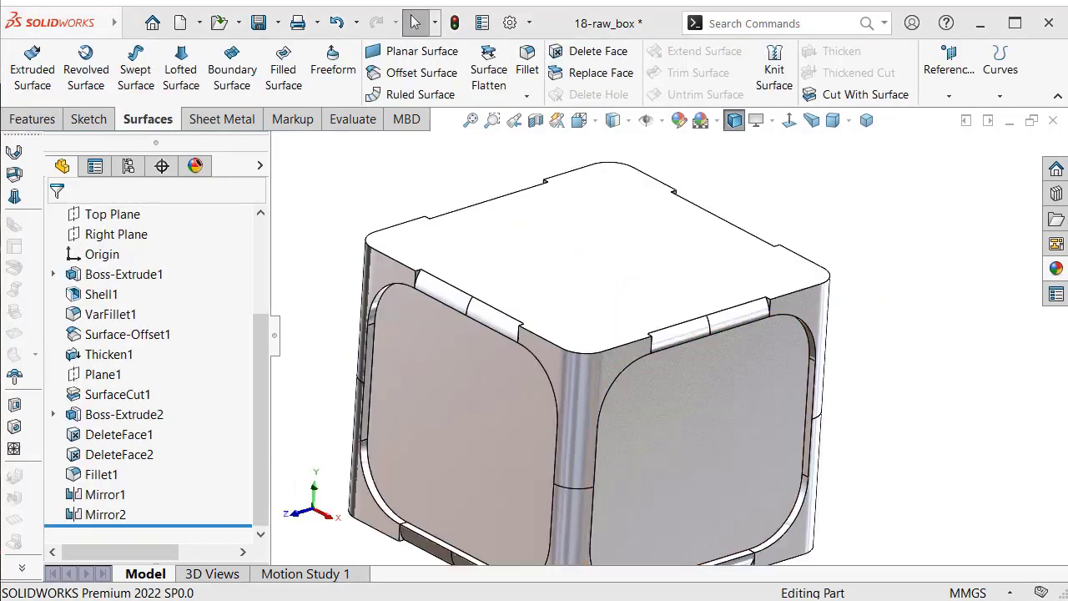
mouse_move(396, 342)
middle_mouse_down()
mouse_move(410, 412)
mouse_move(400, 353)
middle_mouse_up()
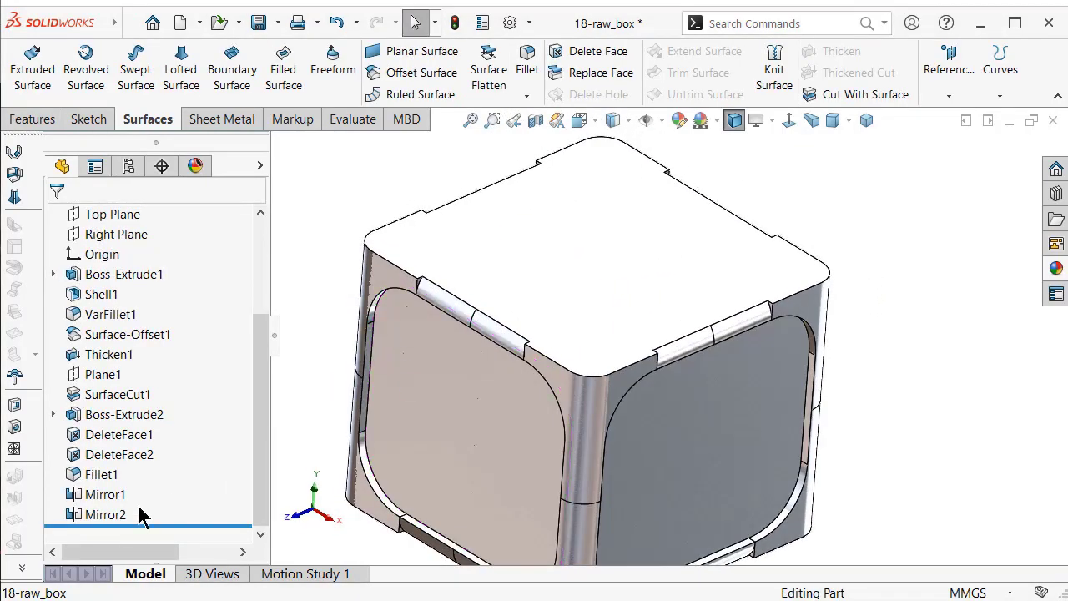
- Roll the part back to before Mirror2 and select a Thicken1 strip face
left_click_drag(138, 531, 148, 504)
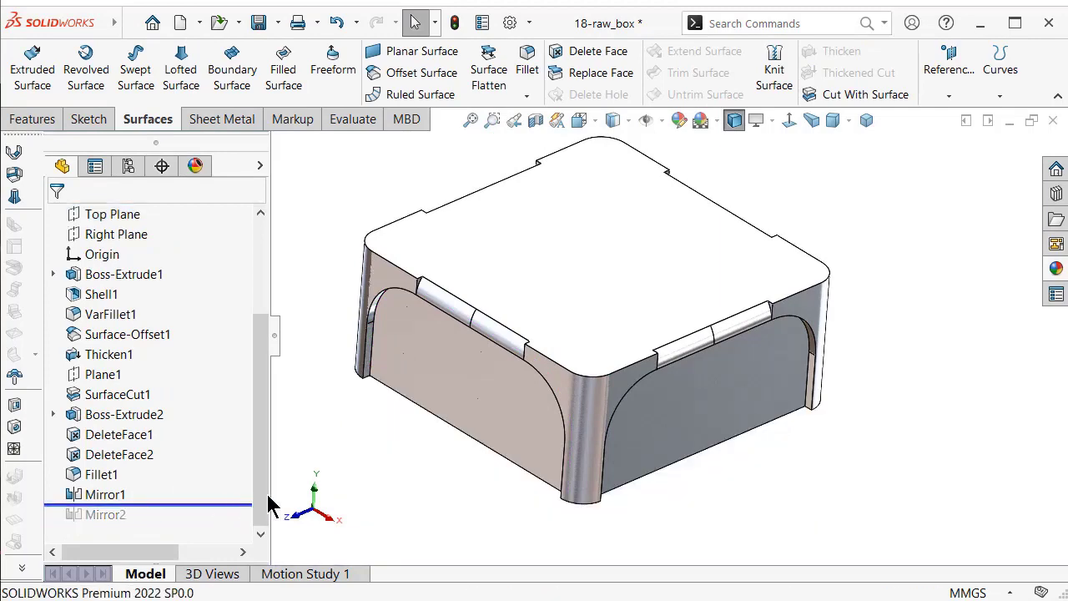
scroll(680, 367, "down", 1)
scroll(680, 359, "down", 3)
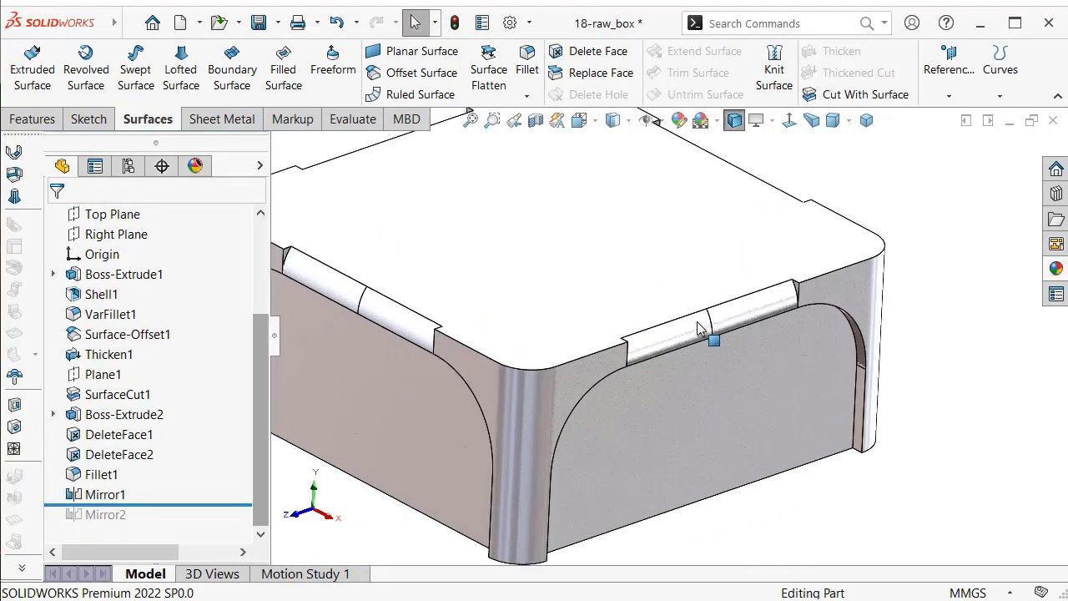
left_click(740, 327)
left_click(660, 341)
- Delete and fill the eight thin edge-strip faces, creating DeleteFace5
scroll(470, 345, "up", 3)
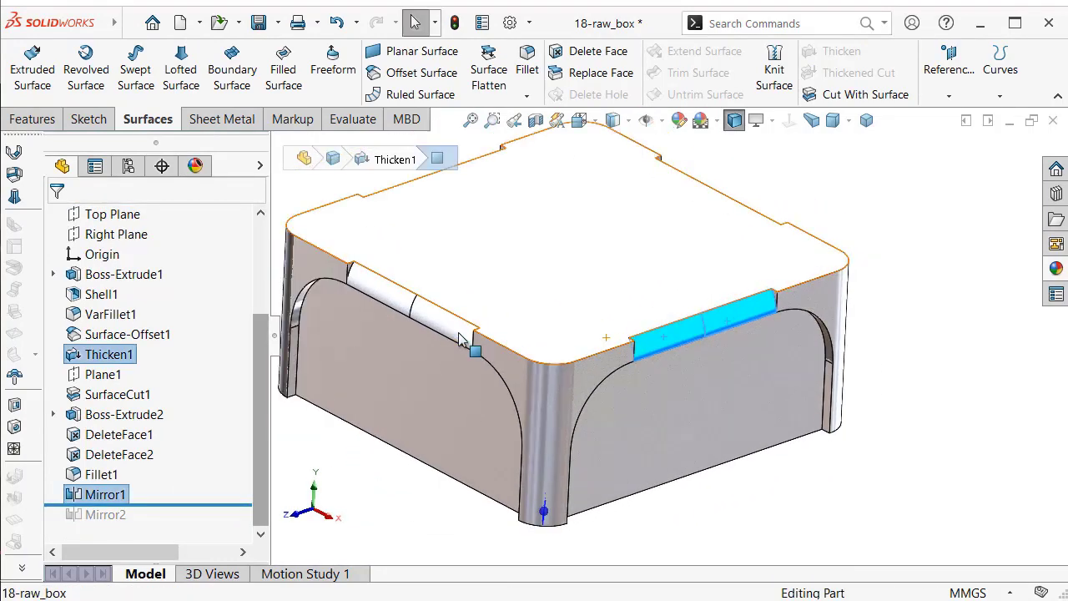
left_click(591, 52)
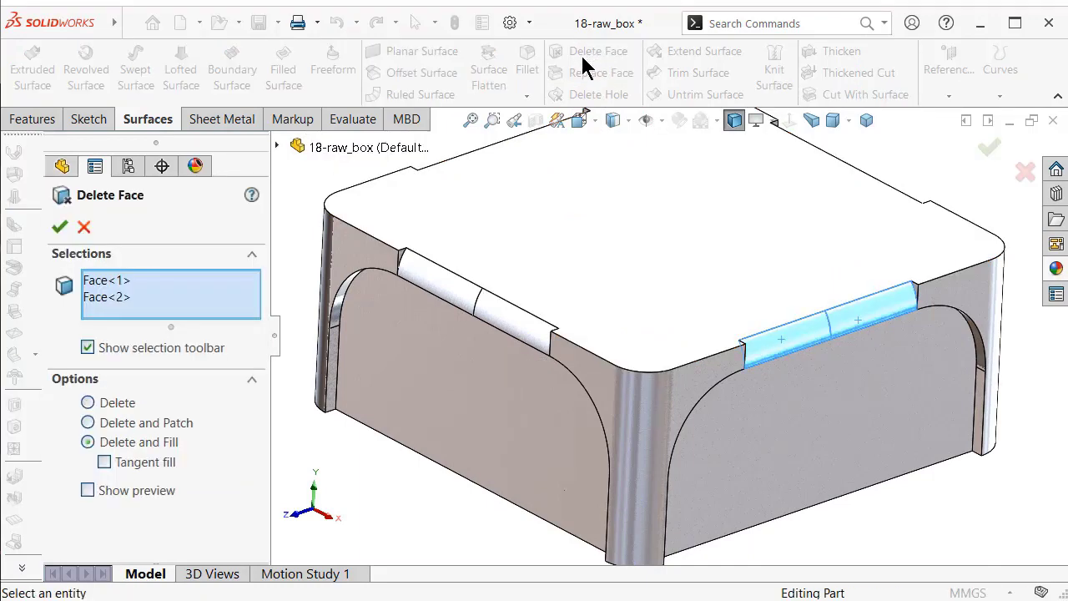
left_click(521, 332)
left_click(448, 292)
mouse_move(455, 299)
middle_mouse_down()
mouse_move(515, 278)
mouse_move(599, 374)
middle_mouse_up()
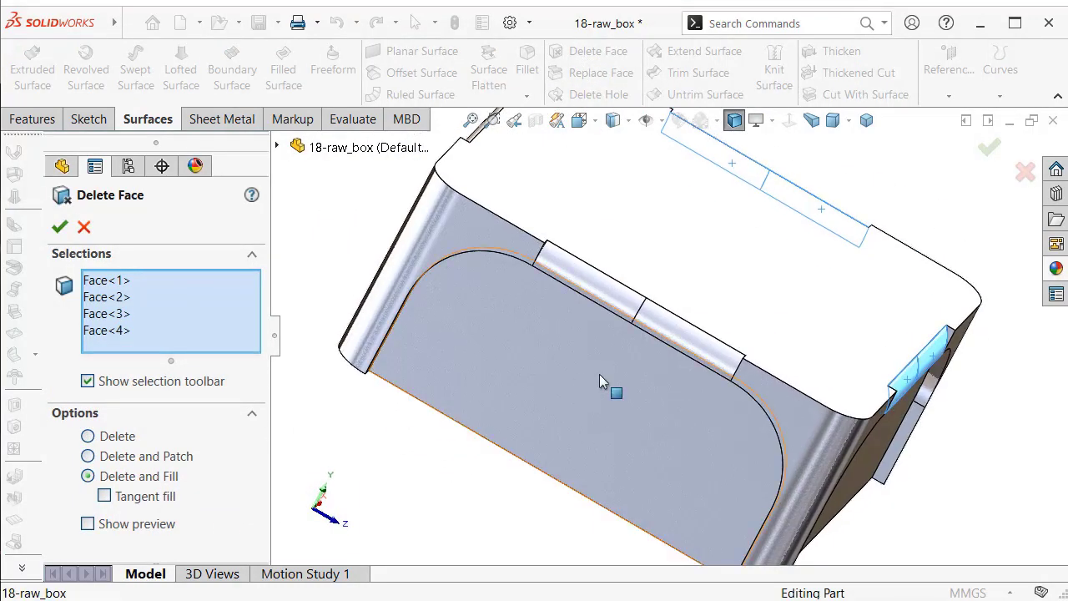
left_click(675, 334)
left_click(579, 305)
mouse_move(579, 306)
middle_mouse_down()
mouse_move(706, 361)
mouse_move(642, 419)
middle_mouse_up()
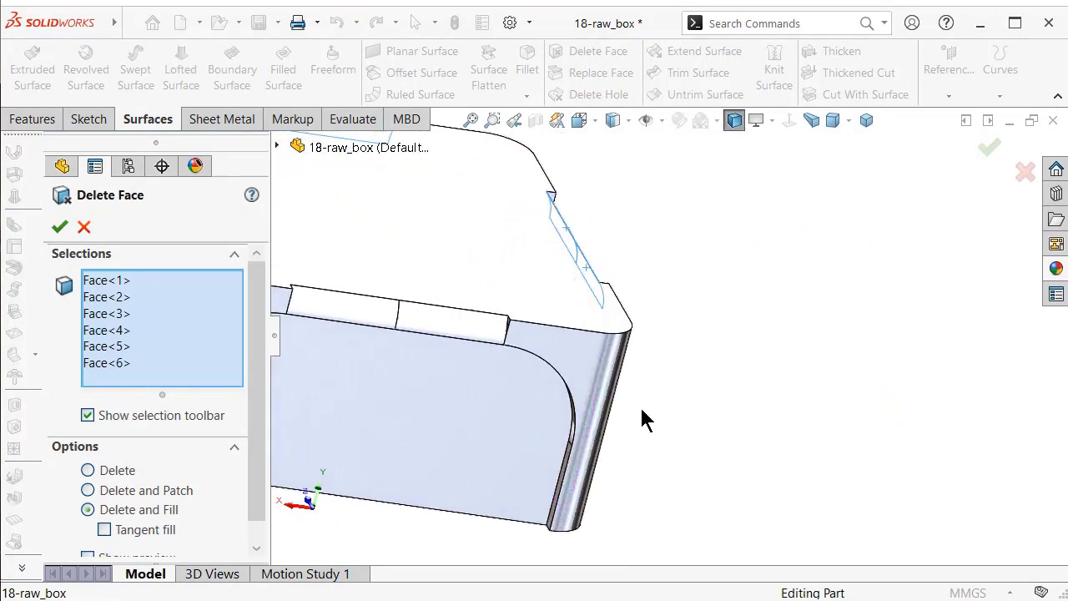
left_click(439, 317)
left_click(377, 313)
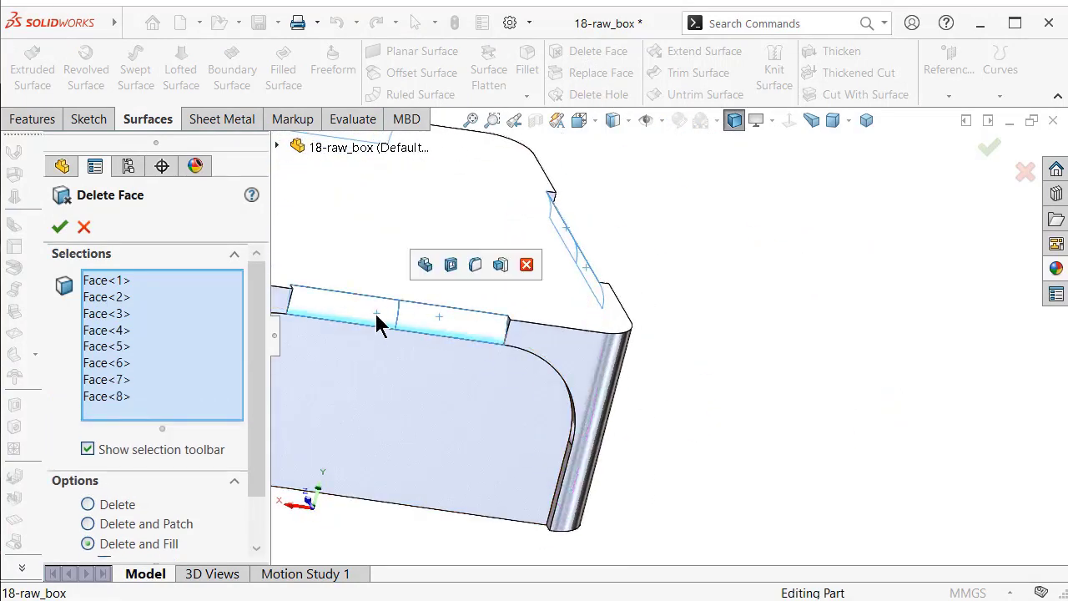
left_click(59, 226)
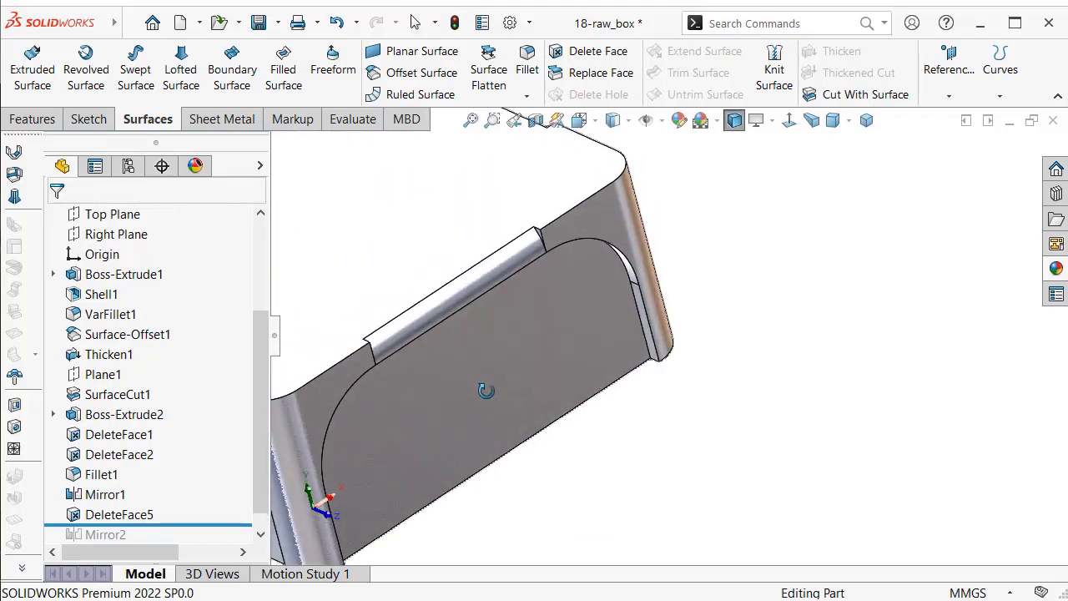
- Roll the part forward past Mirror2 and select the rebuilt cube's right face
middle_click_drag(565, 276, 614, 314)
mouse_move(740, 276)
middle_mouse_down()
mouse_move(554, 406)
mouse_move(620, 451)
mouse_move(610, 443)
middle_mouse_up()
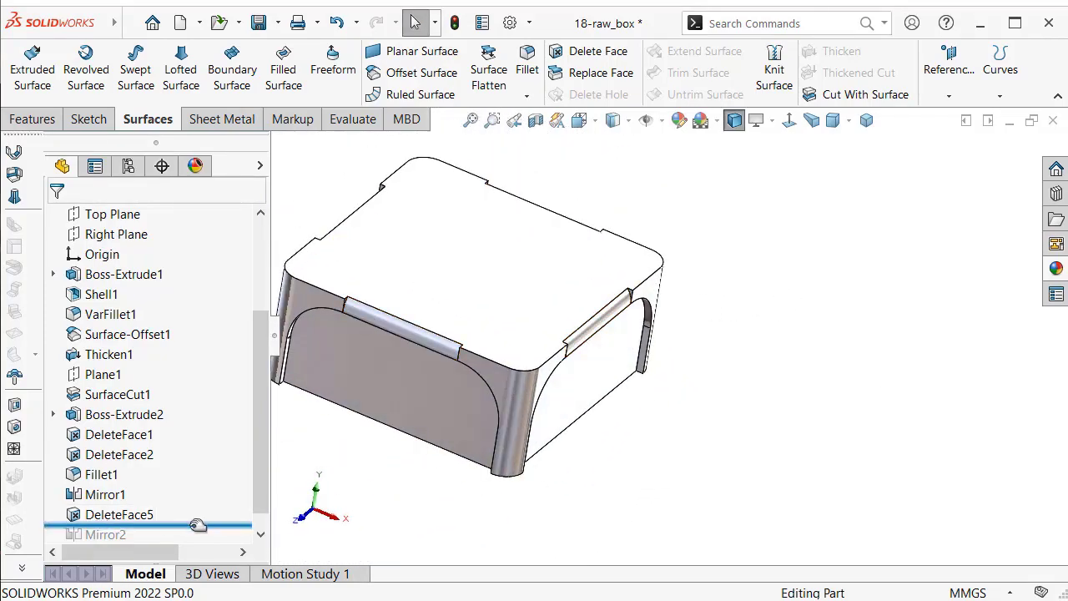
scroll(199, 524, "down", 1)
left_click_drag(224, 506, 222, 525)
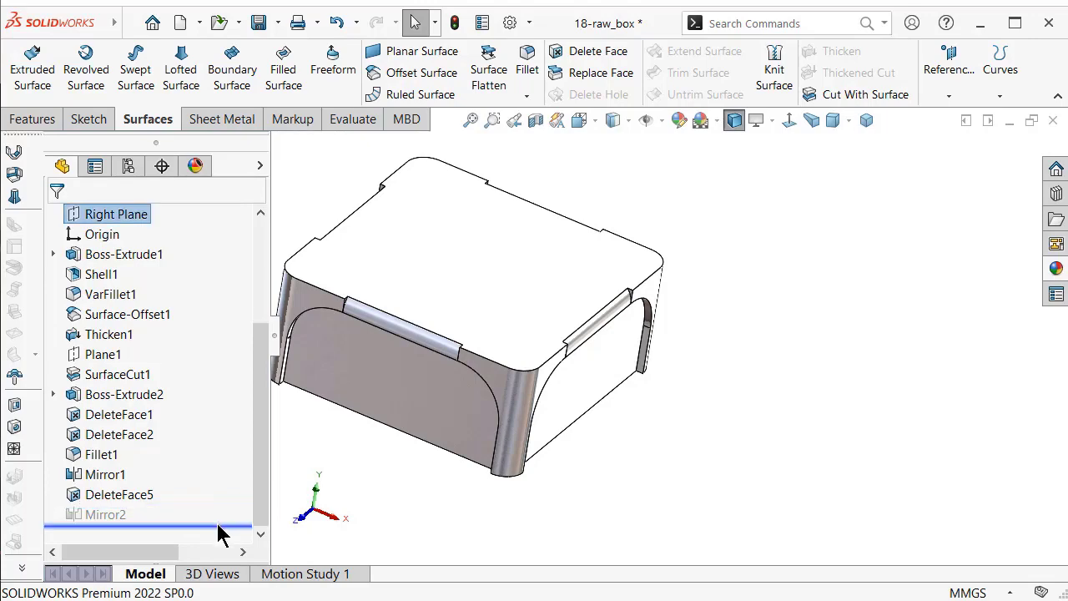
middle_click_drag(606, 434, 800, 394)
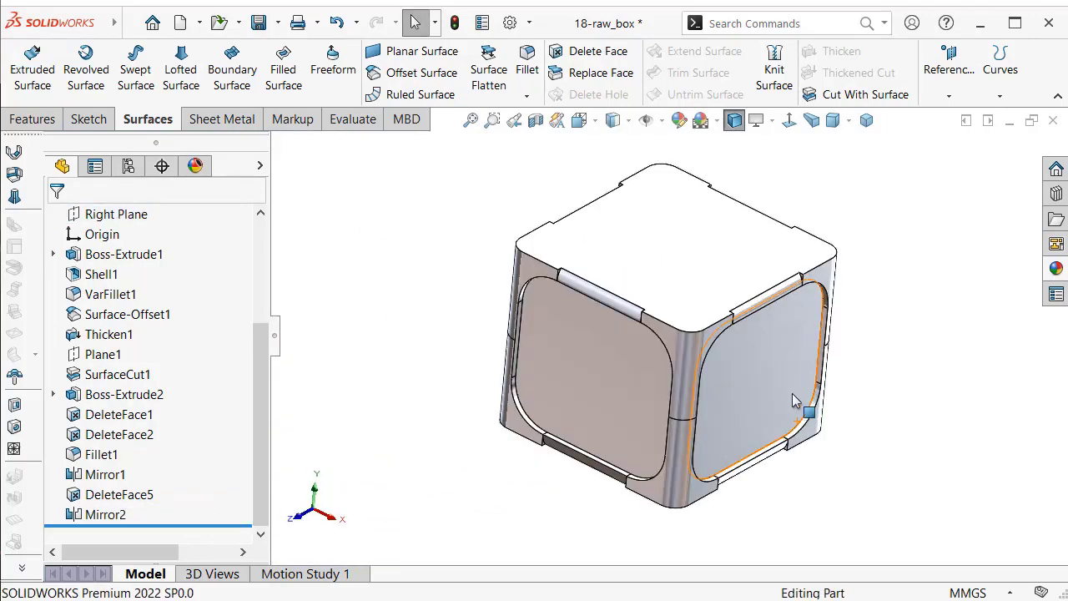
left_click(800, 408)
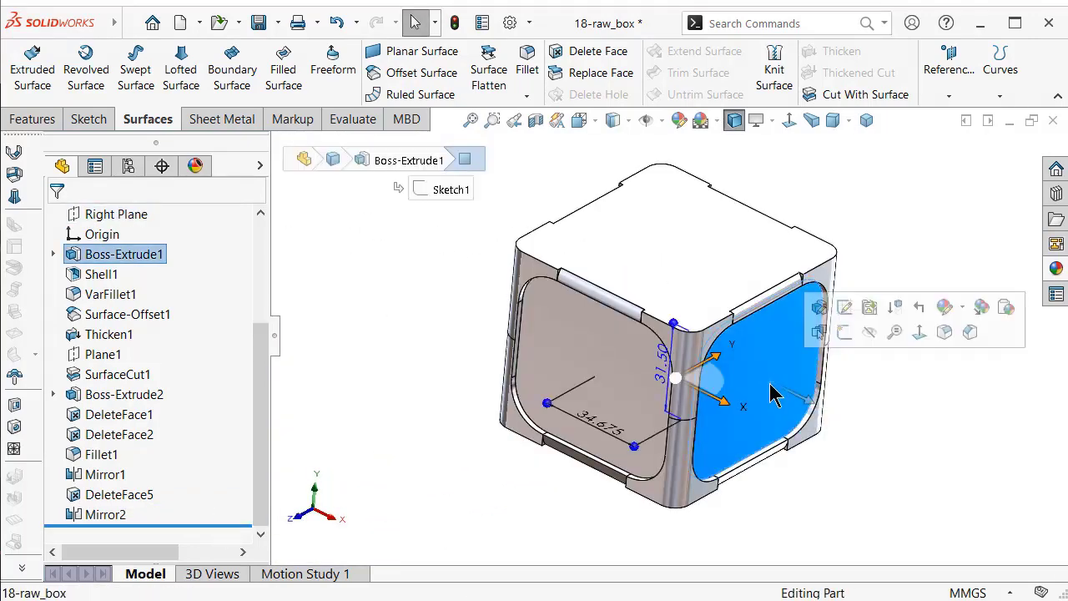
- Sketch two concentric circles centred on the origin on the cube's right face
left_click(848, 336)
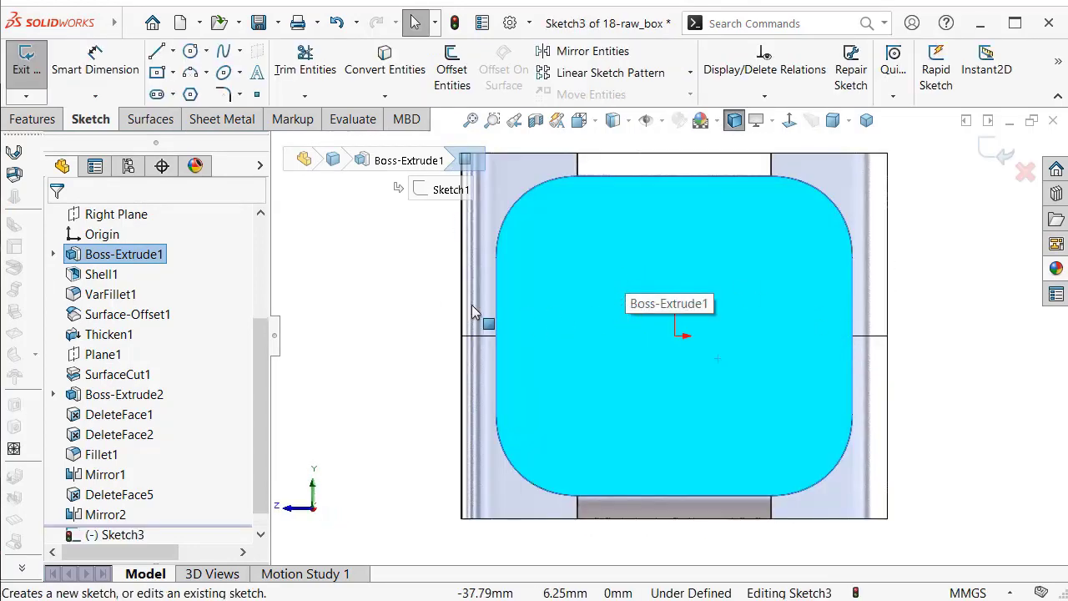
left_click(413, 295)
key("s")
left_click(530, 341)
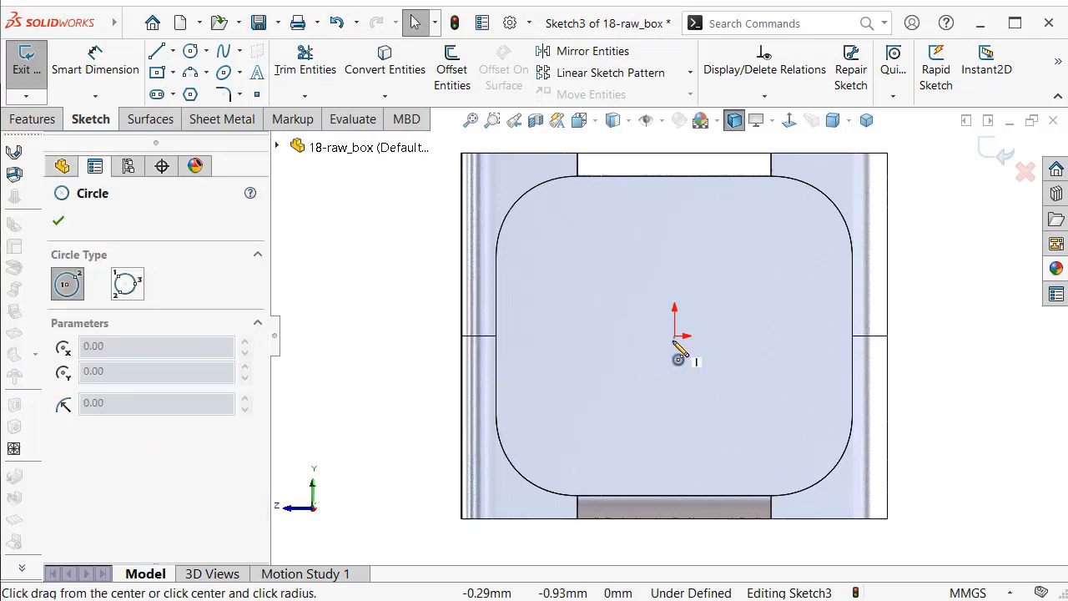
left_click(674, 335)
left_click(630, 238)
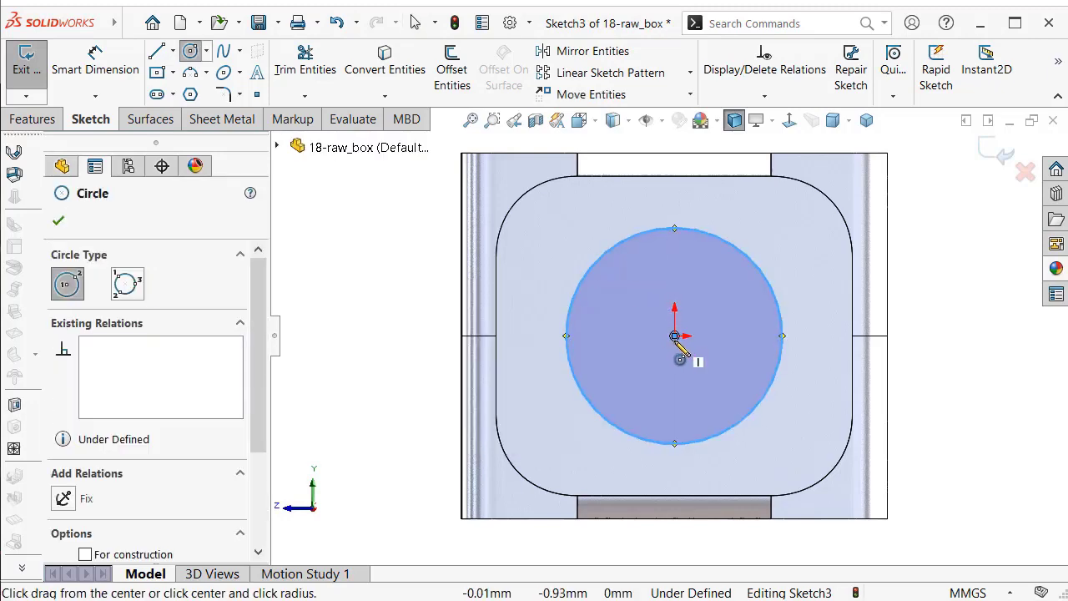
left_click(674, 336)
left_click(533, 265)
- Dimension the outer circle Ø54 mm and the inner circle Ø47.5 mm
right_click_drag(401, 353, 370, 231)
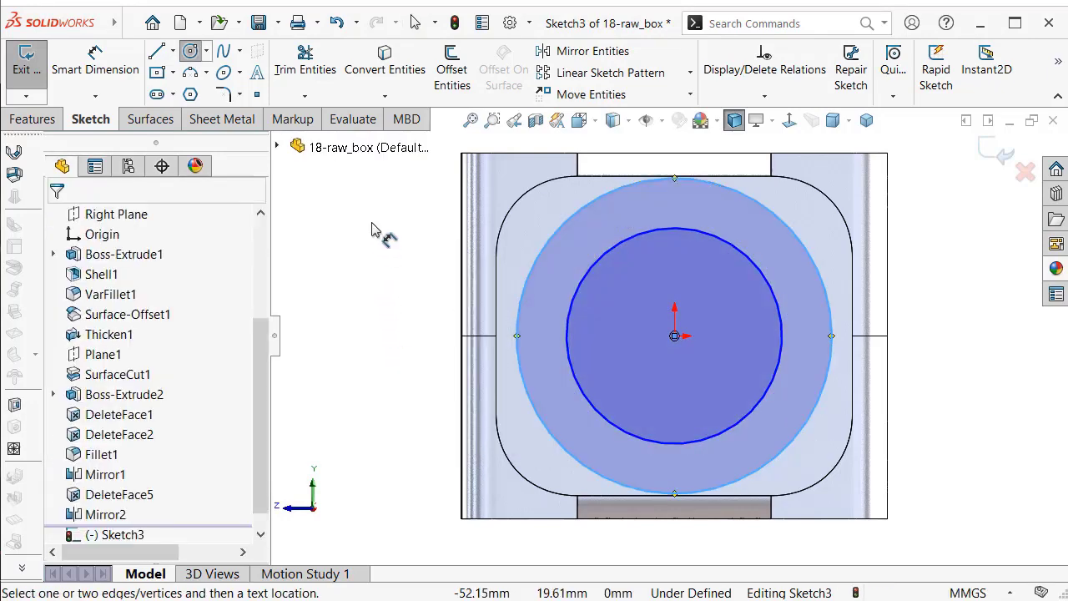
left_click(530, 281)
left_click(386, 299)
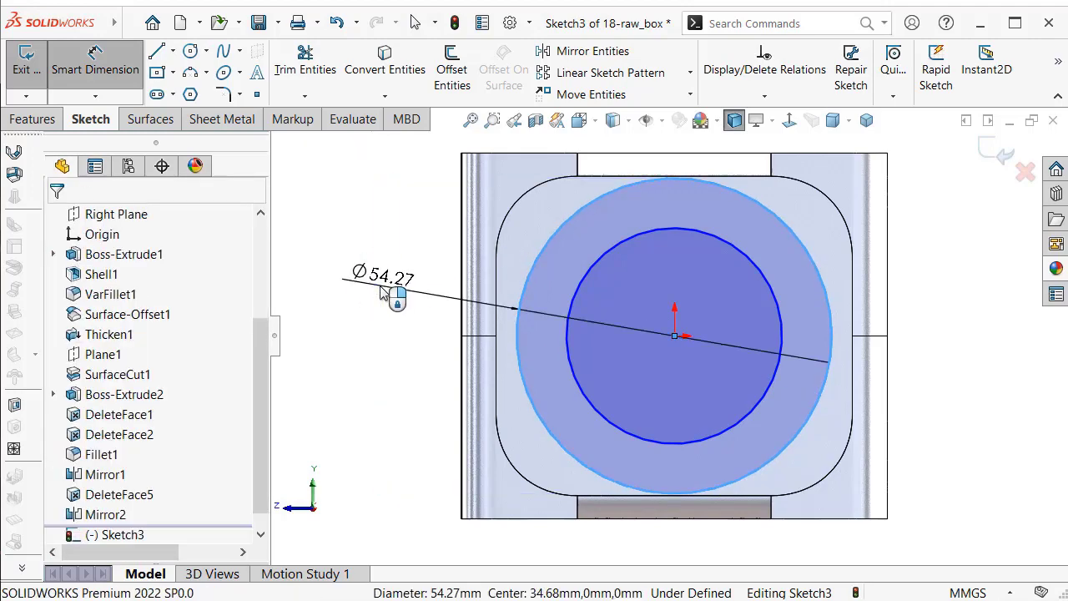
left_click(382, 298)
type("54")
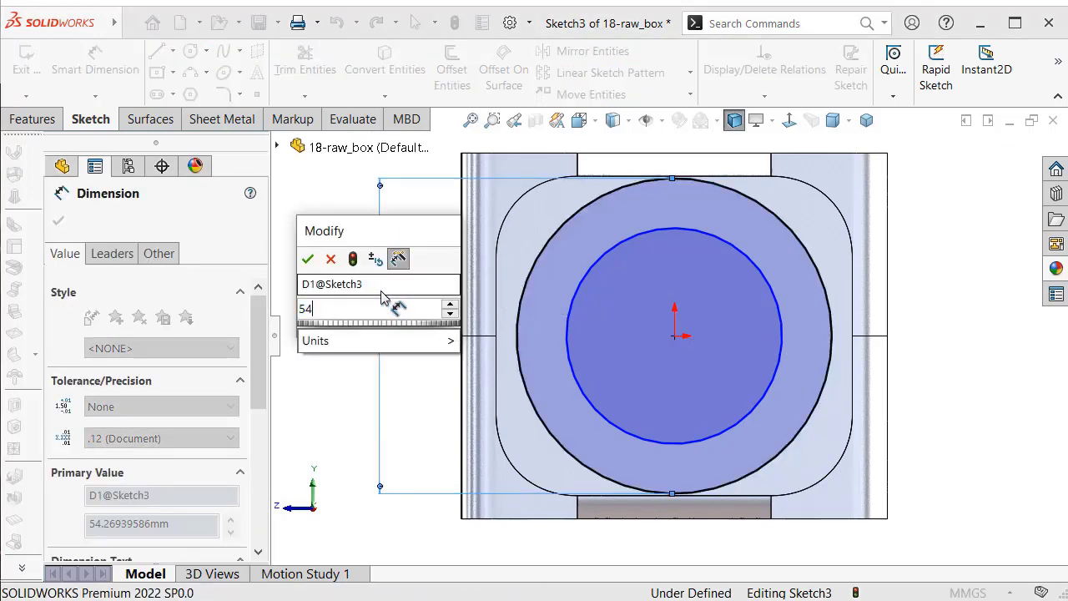
key("Return")
left_click(572, 315)
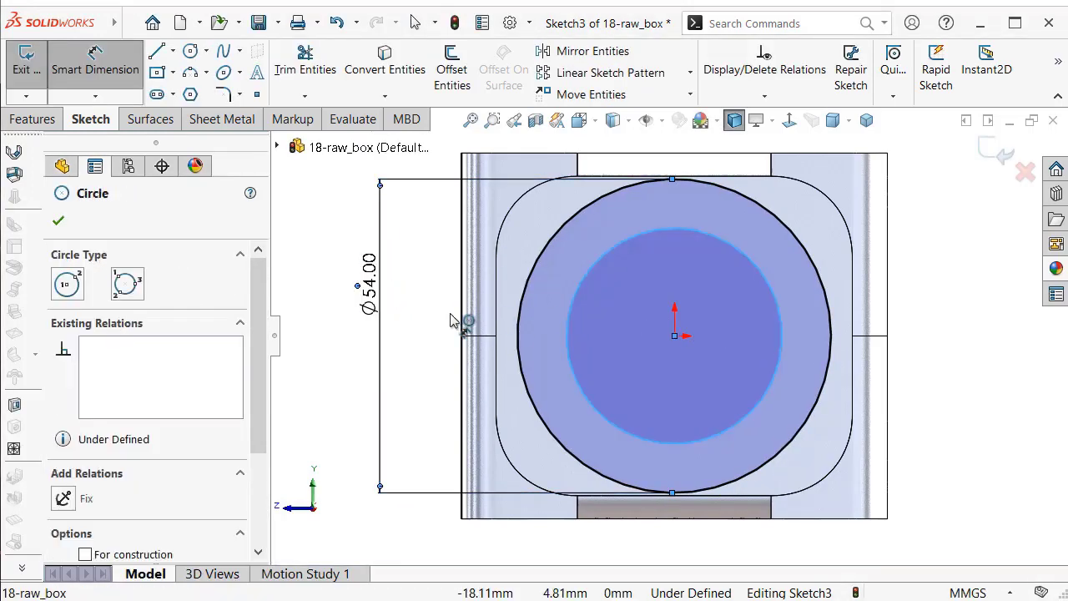
left_click(435, 325)
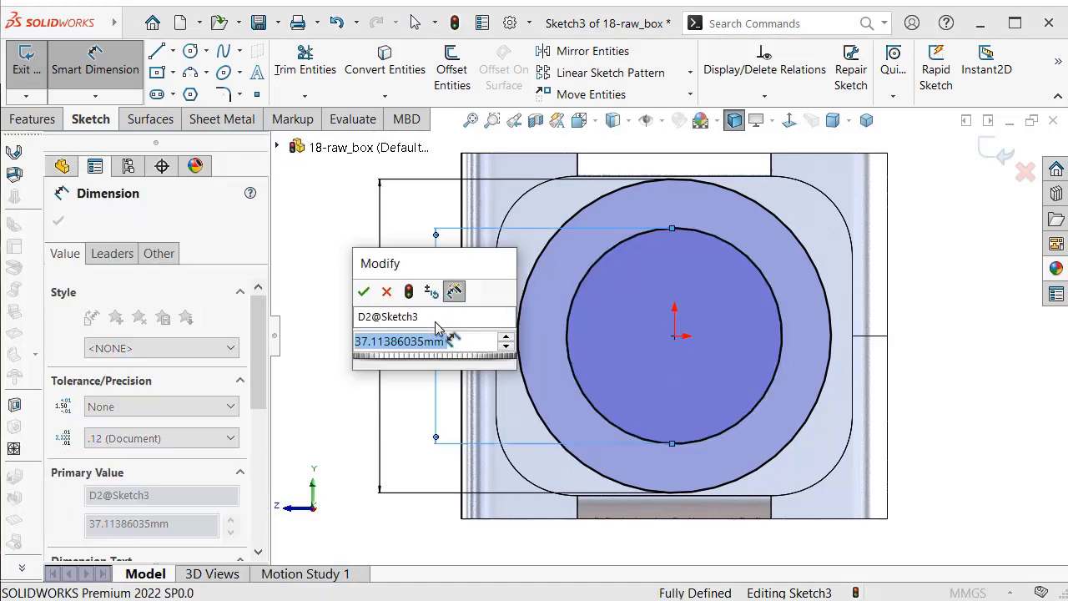
type("47")
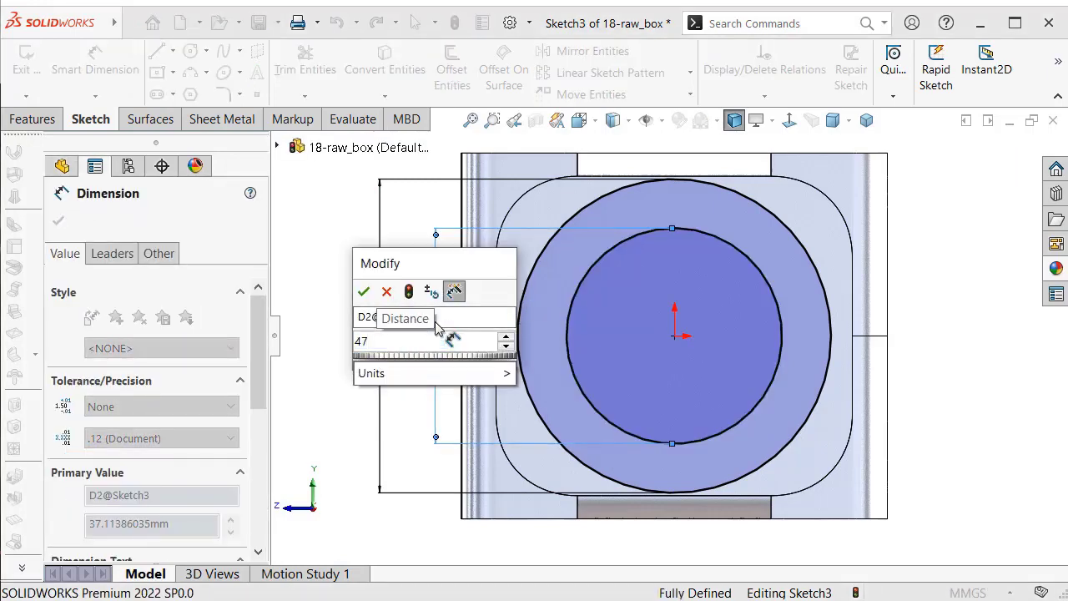
type(".5")
key("Return")
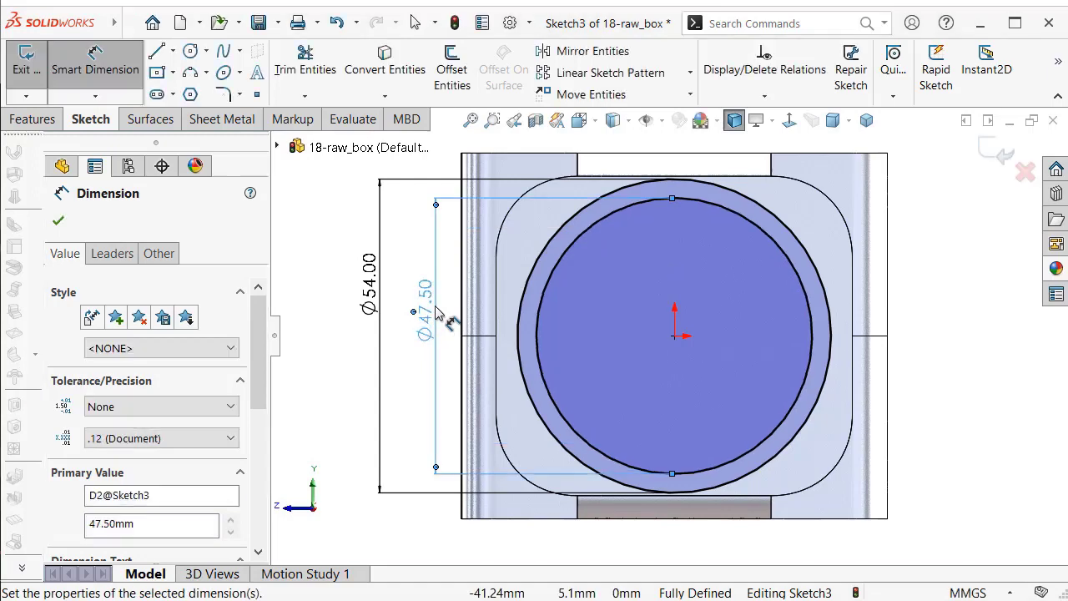
left_click(58, 224)
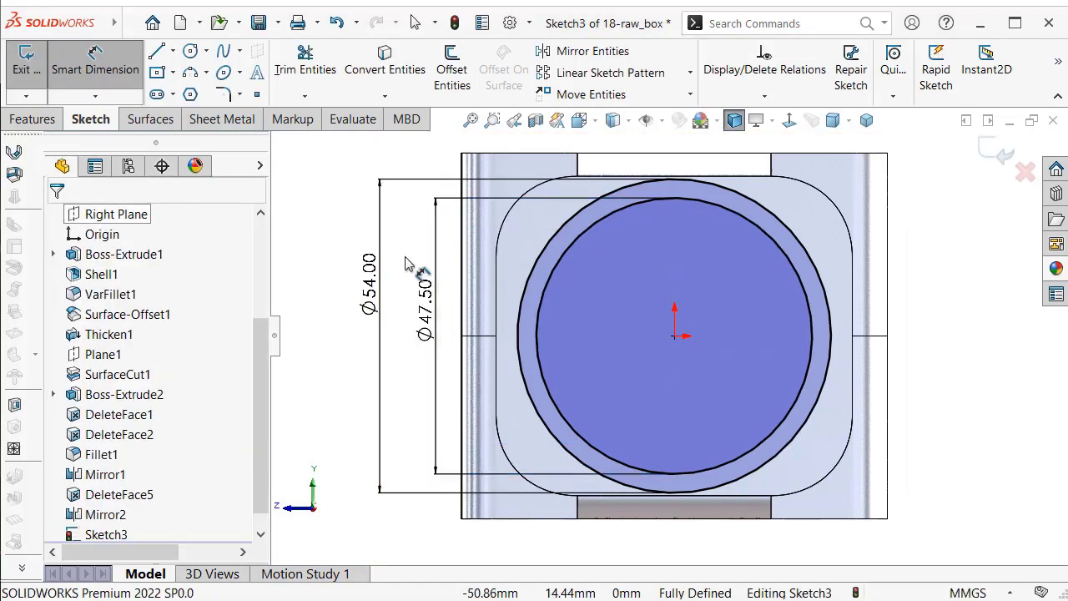
key("z")
mouse_move(417, 275)
middle_mouse_down()
mouse_move(429, 303)
mouse_move(436, 289)
mouse_move(461, 312)
mouse_move(483, 308)
middle_mouse_up()
- Extruded-cut the inner Ø47.5 circle region Up To Next, creating Cut-Extrude1
left_click(37, 121)
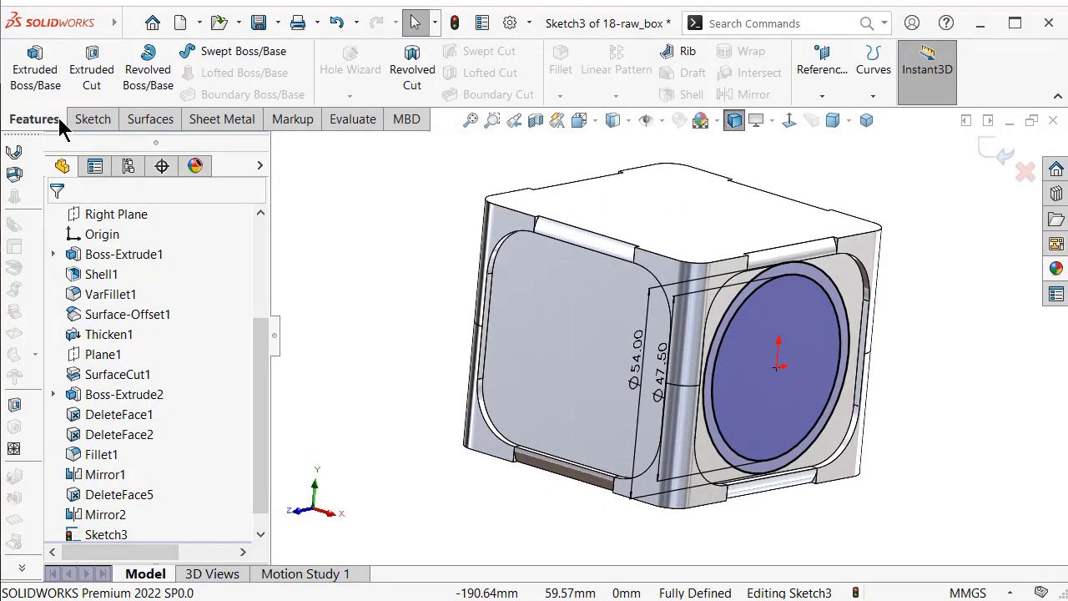
left_click(98, 83)
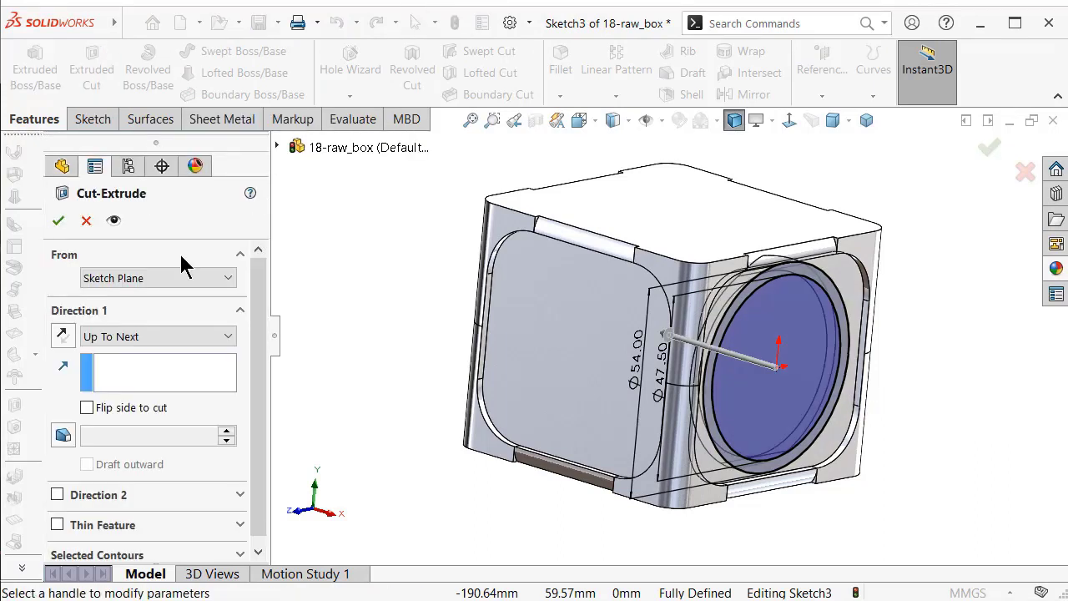
scroll(260, 434, "down", 1)
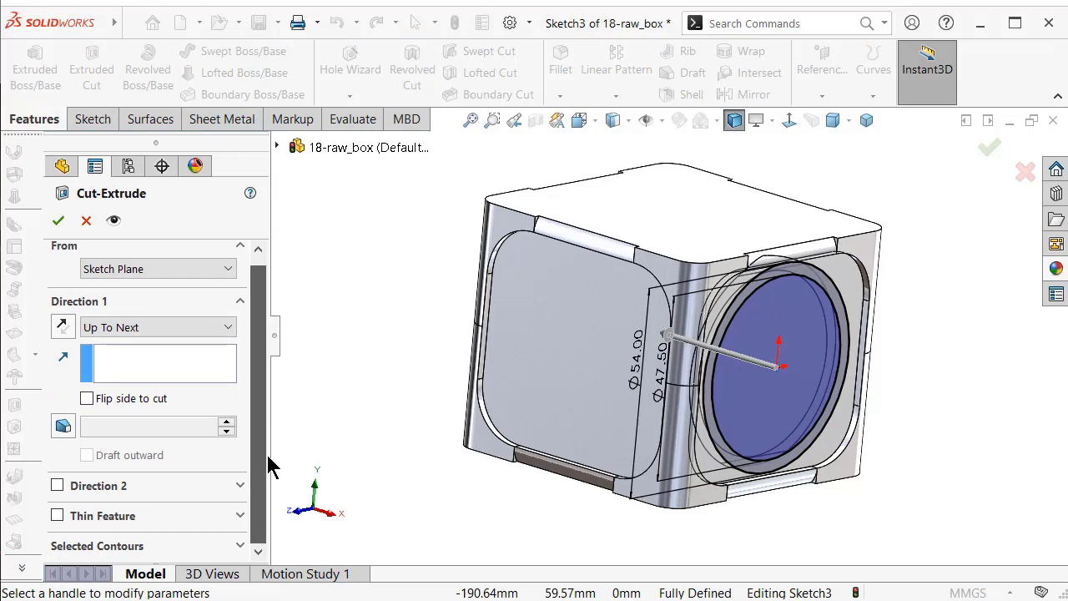
left_click(171, 547)
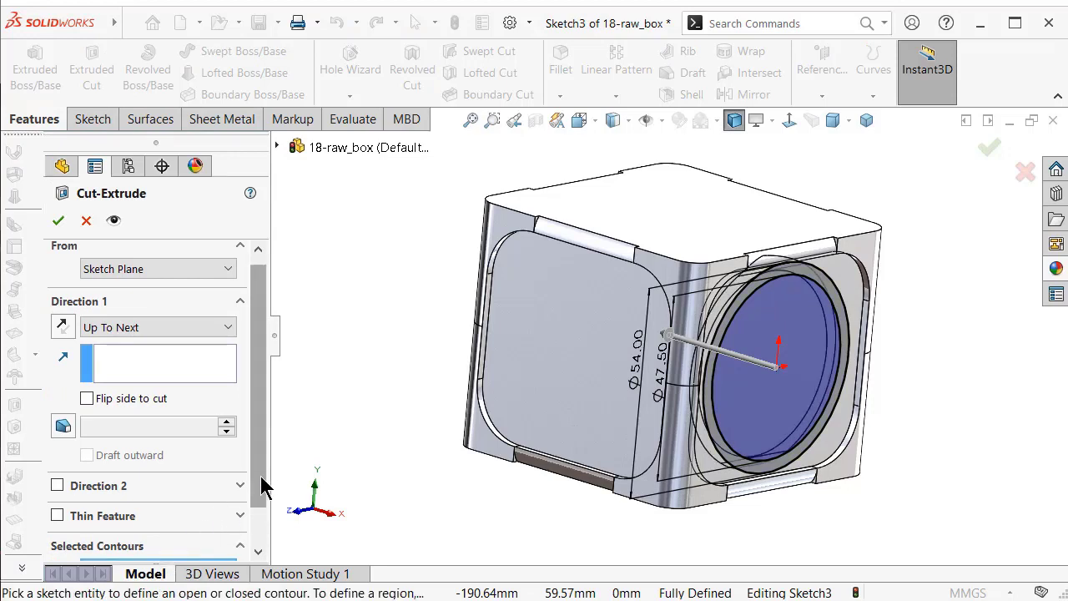
scroll(257, 526, "down", 3)
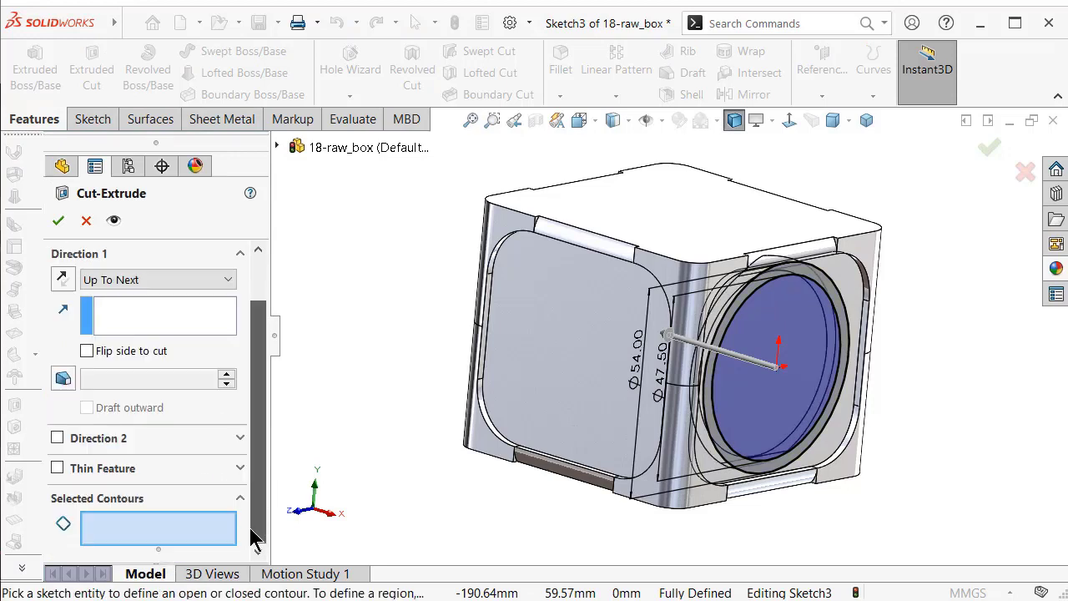
left_click(753, 407)
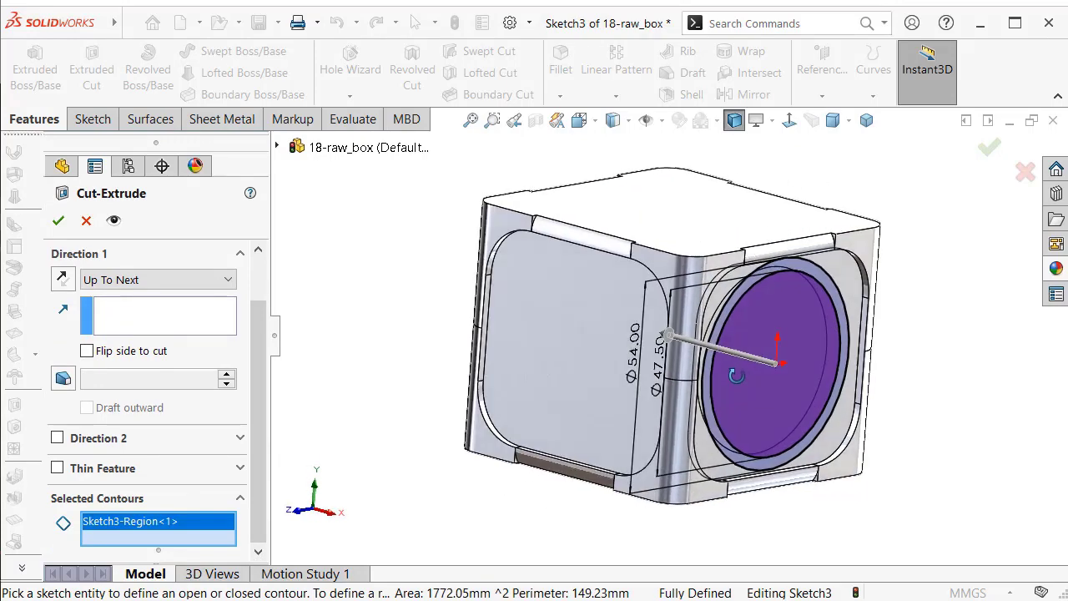
left_click(987, 147)
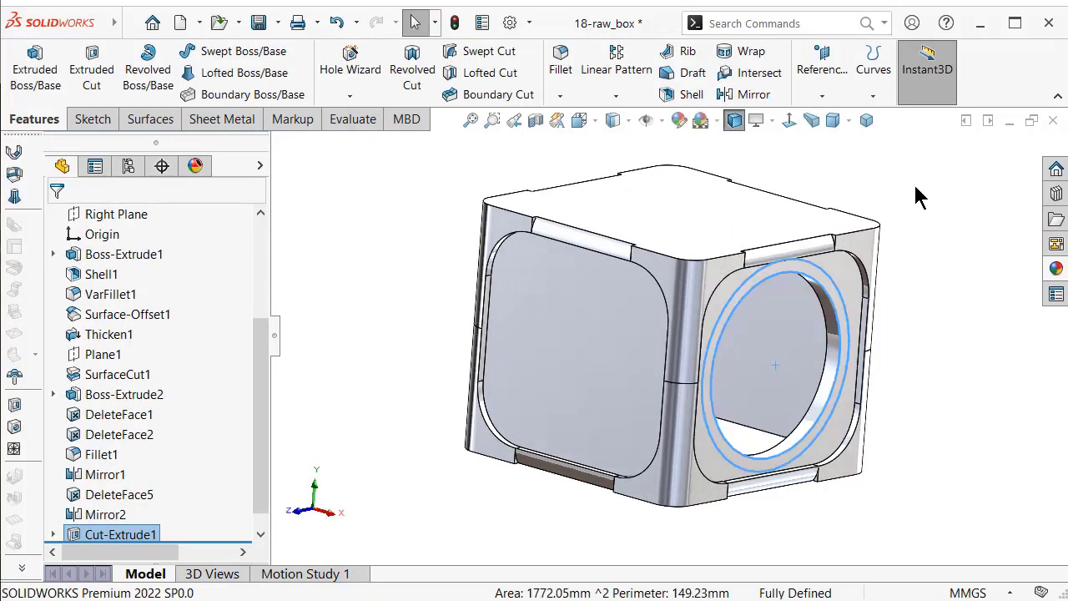
- Start a second Up To Next cut from Sketch3, starting from a picked face
left_click(54, 514)
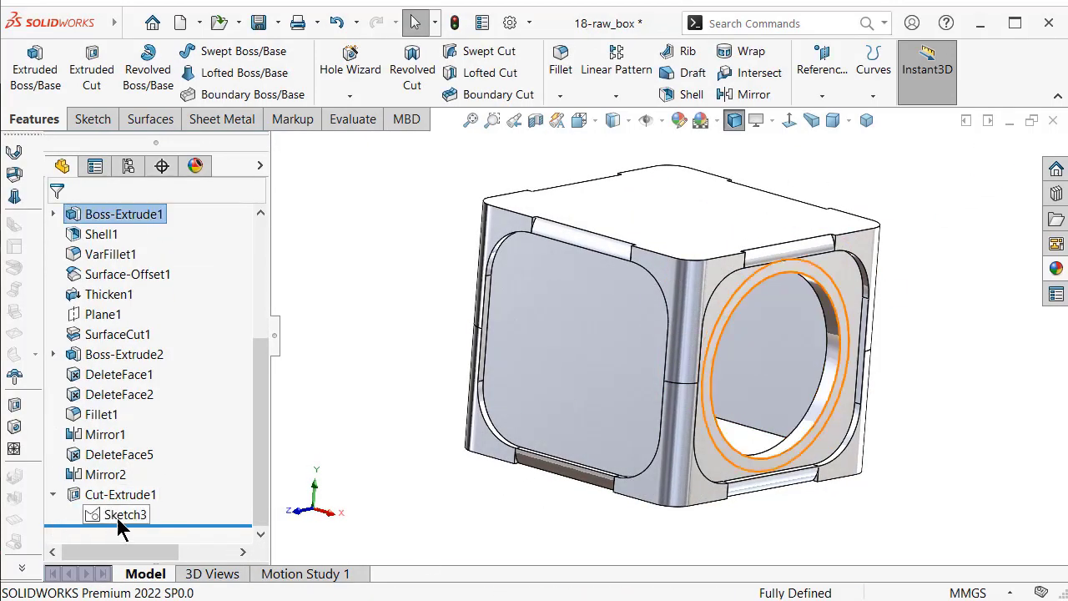
left_click(129, 515)
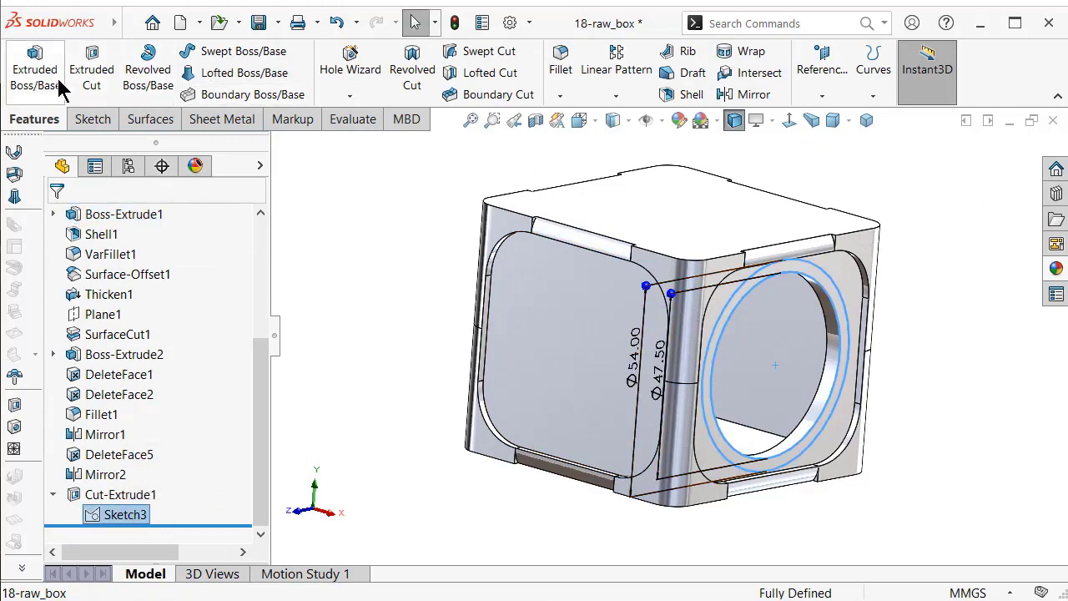
left_click(93, 80)
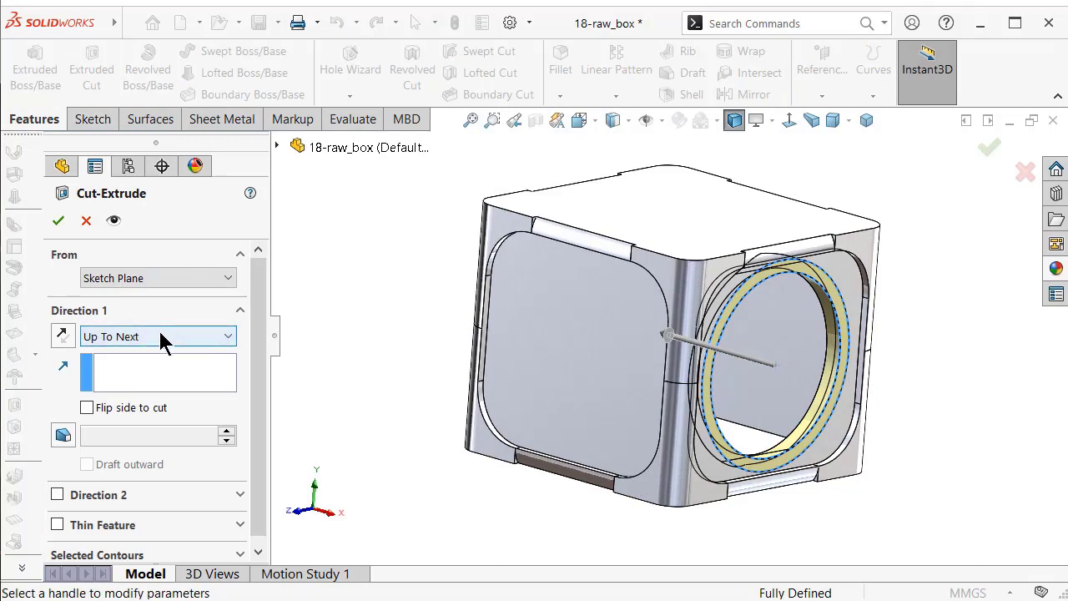
left_click(160, 337)
left_click(160, 338)
left_click(161, 283)
left_click(127, 311)
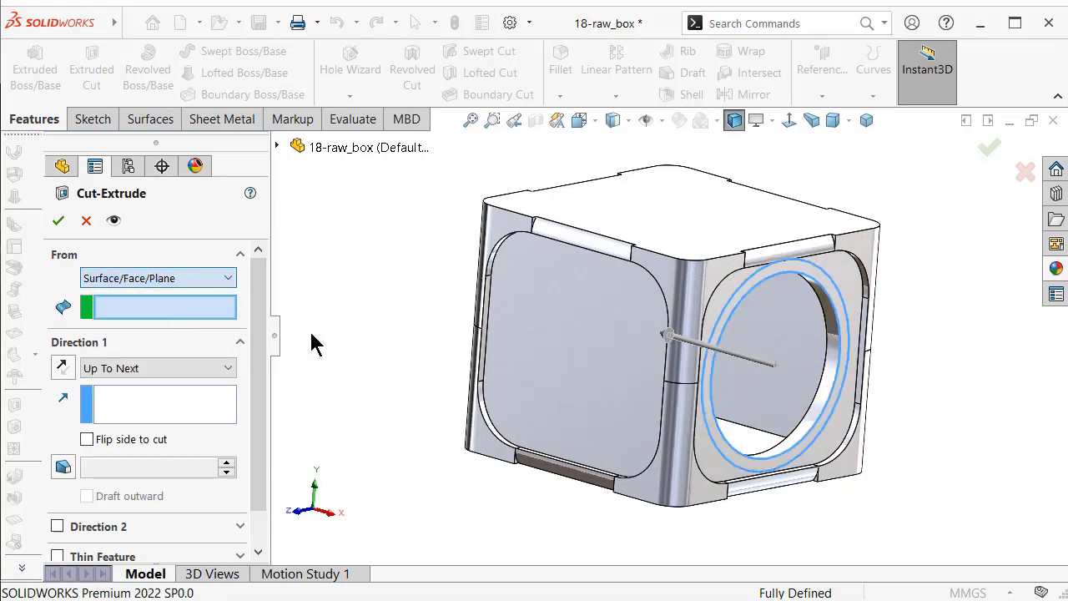
middle_click_drag(309, 341, 603, 321)
left_click(610, 315)
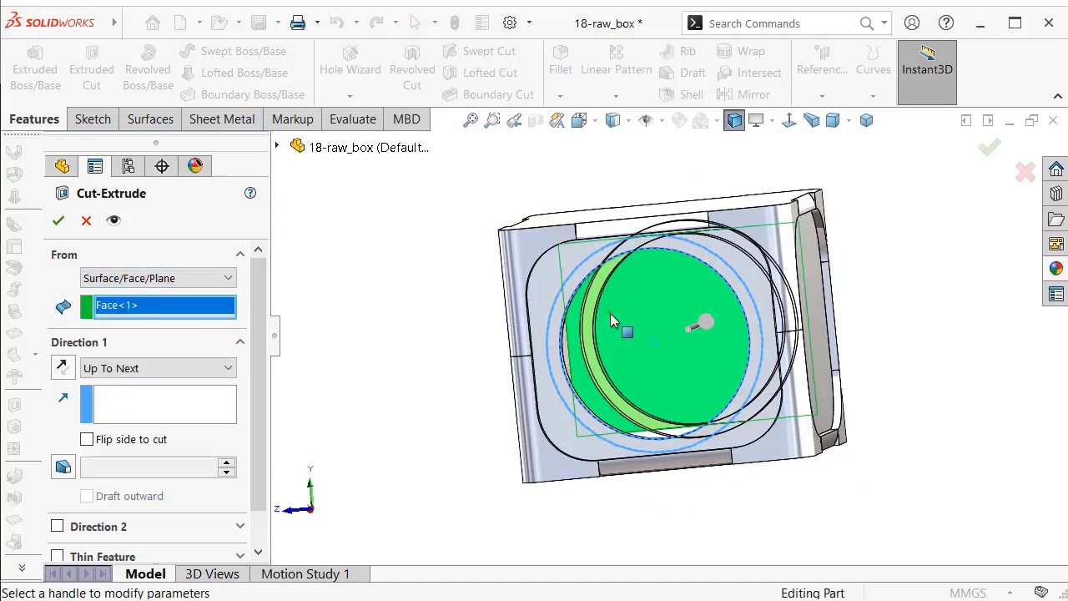
- Use the ring between the Ø54 and Ø47.5 circles as the contour to finish Cut-Extrude2
mouse_move(400, 300)
middle_mouse_down()
mouse_move(547, 385)
mouse_move(467, 393)
middle_mouse_up()
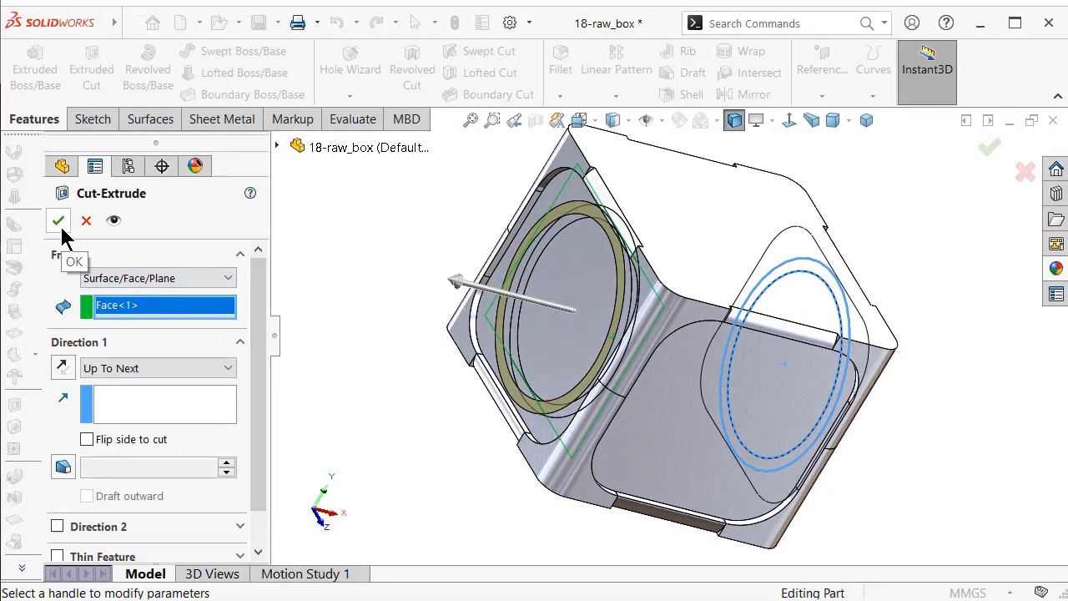
scroll(262, 373, "down", 2)
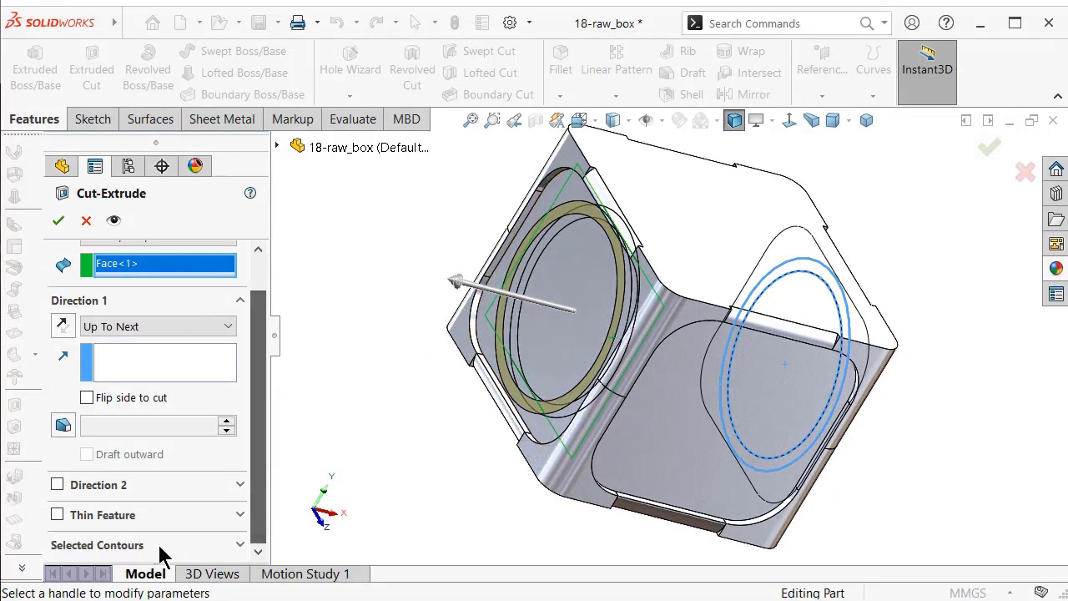
left_click(139, 546)
mouse_move(316, 474)
middle_mouse_down()
mouse_move(470, 360)
mouse_move(726, 367)
middle_mouse_up()
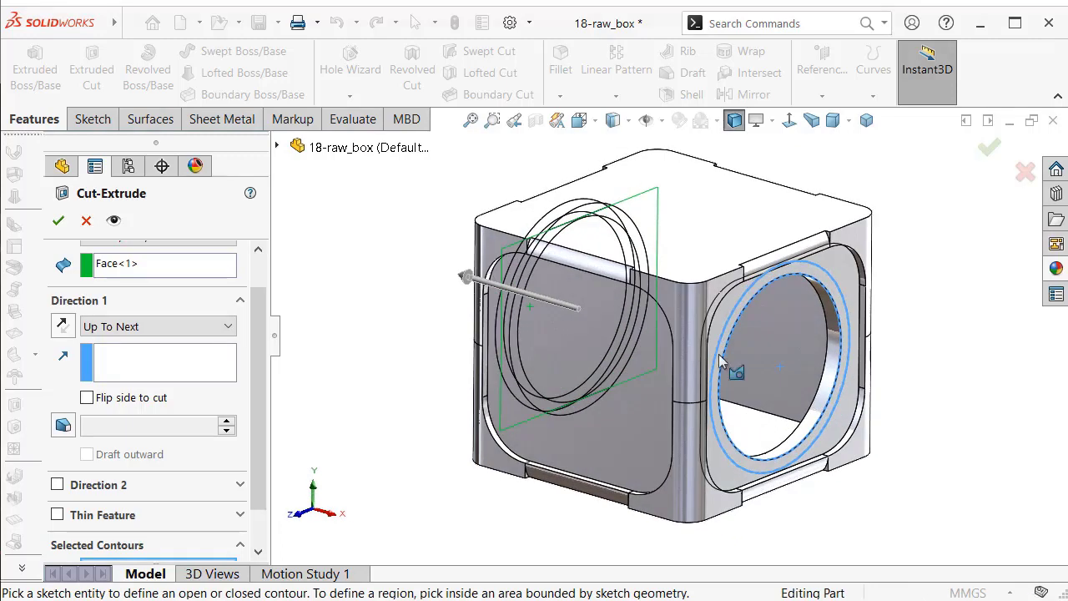
left_click(805, 355)
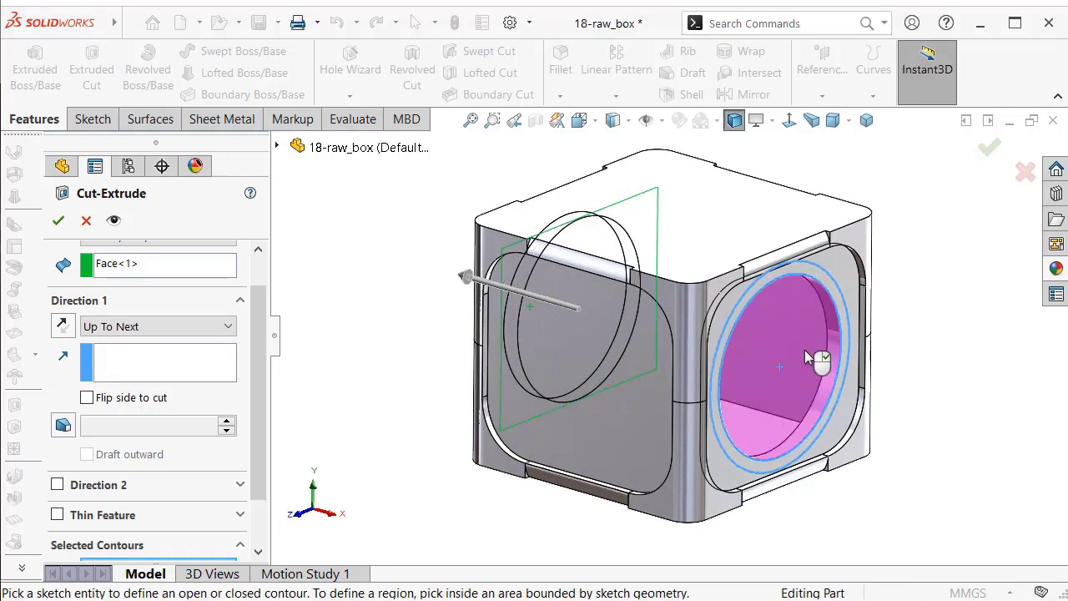
left_click(816, 280)
left_click(989, 148)
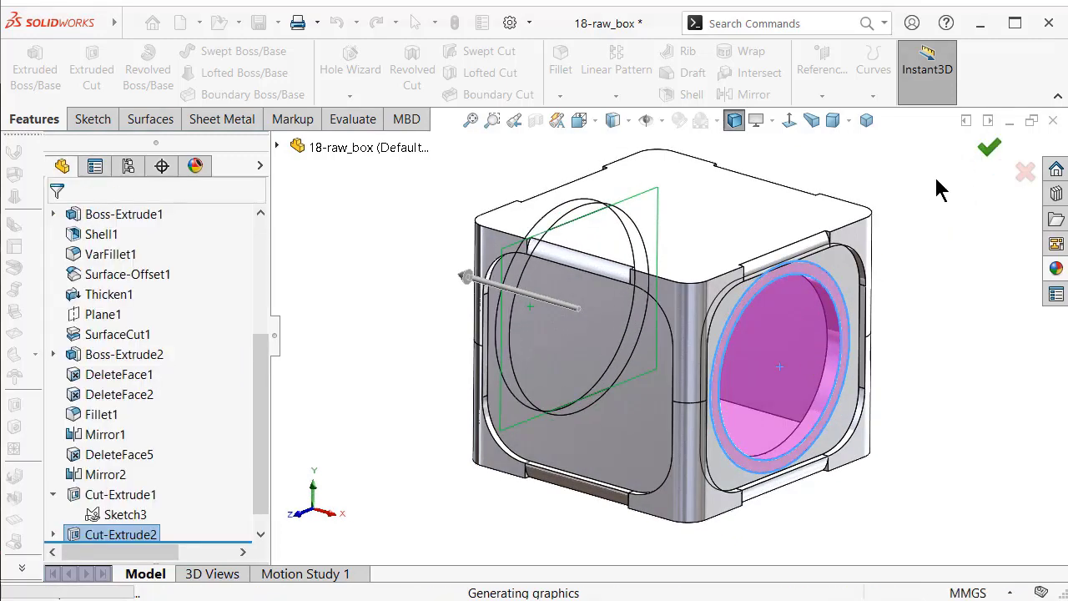
mouse_move(639, 263)
middle_mouse_down()
mouse_move(759, 306)
mouse_move(935, 214)
middle_mouse_up()
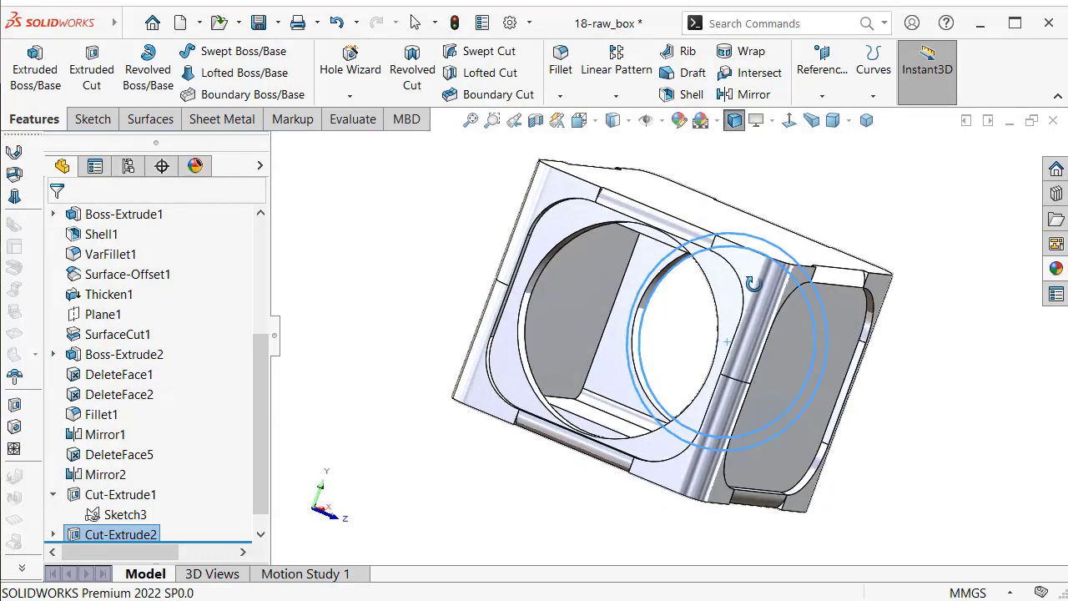
- Check the circle sketch's dimensions, then open Sketch4 on the box's front-left face in isometric view
left_click(396, 427)
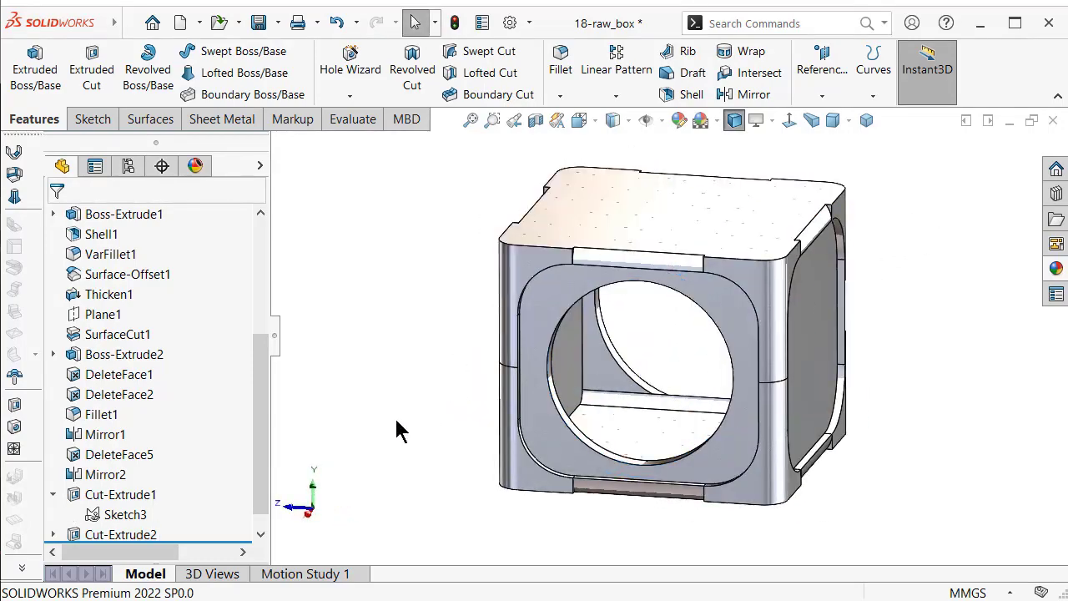
left_click_drag(266, 396, 264, 465)
left_click(125, 496)
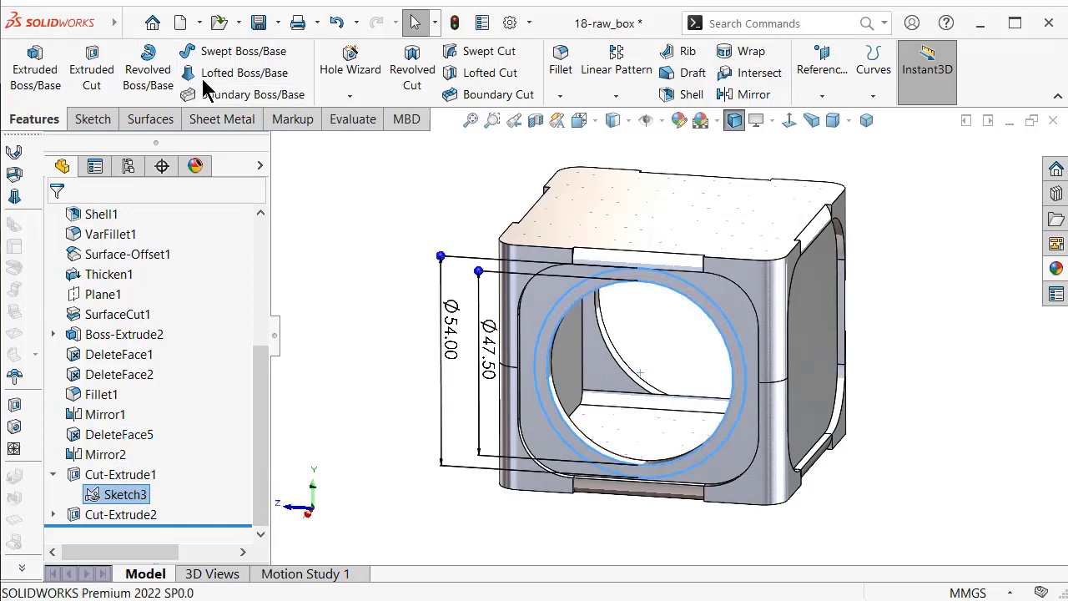
left_click(364, 254)
middle_click_drag(362, 250, 413, 225)
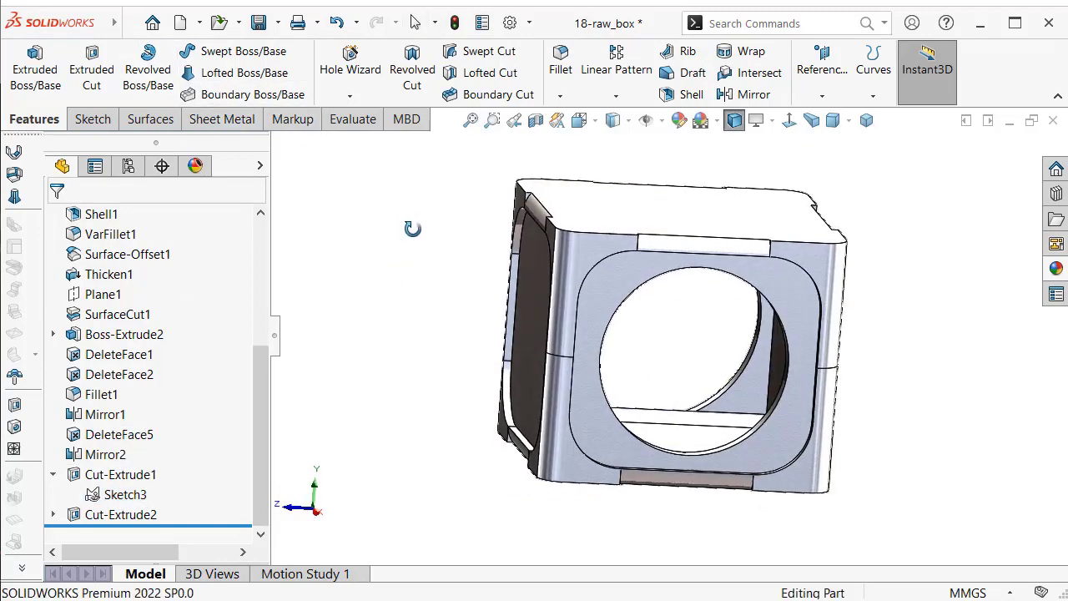
left_click(866, 122)
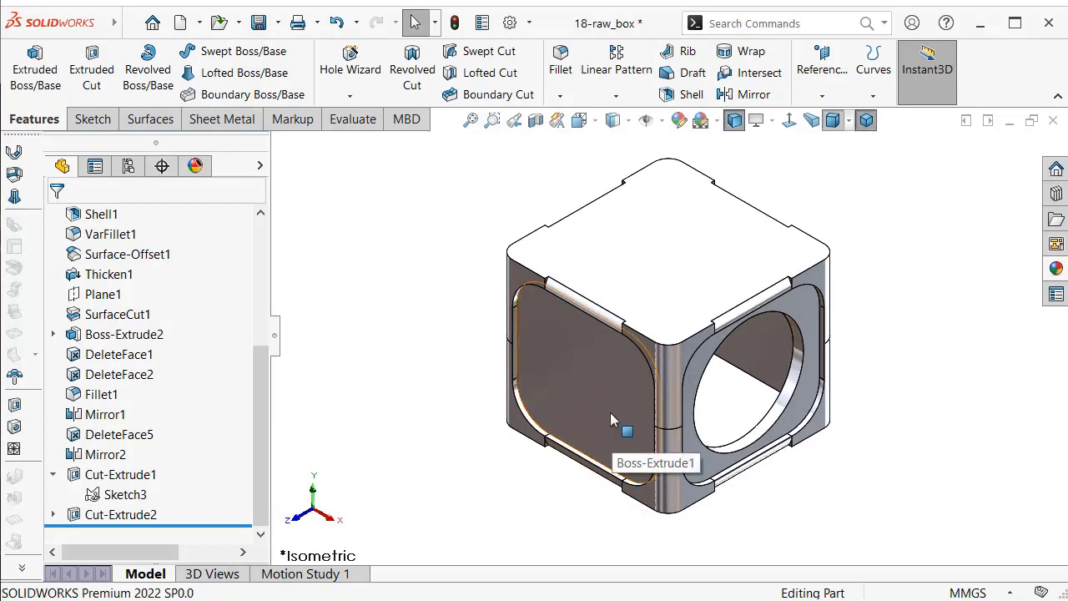
left_click(611, 414)
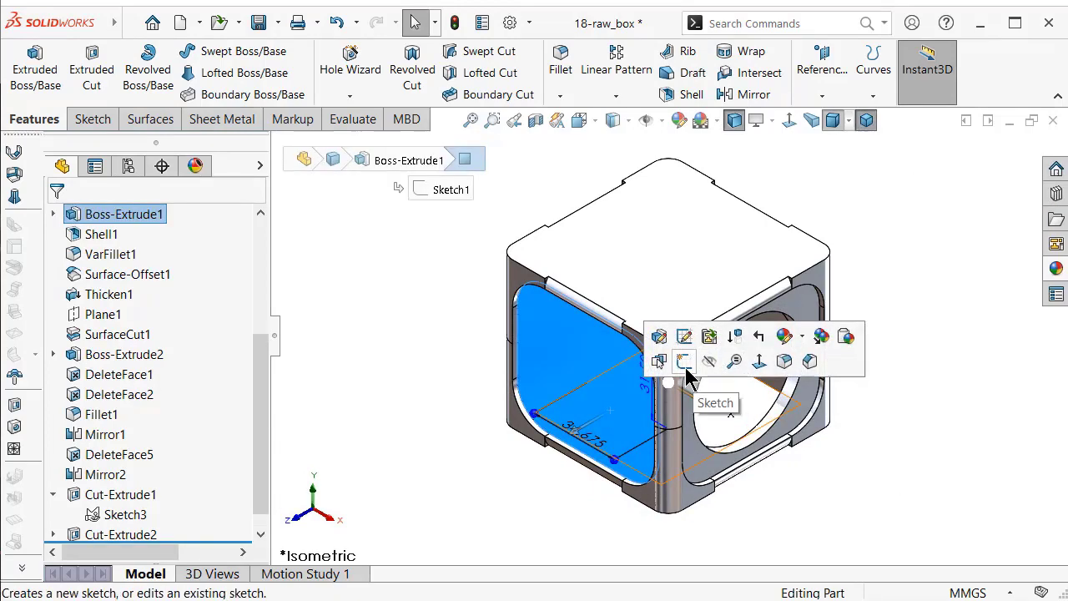
left_click(685, 365)
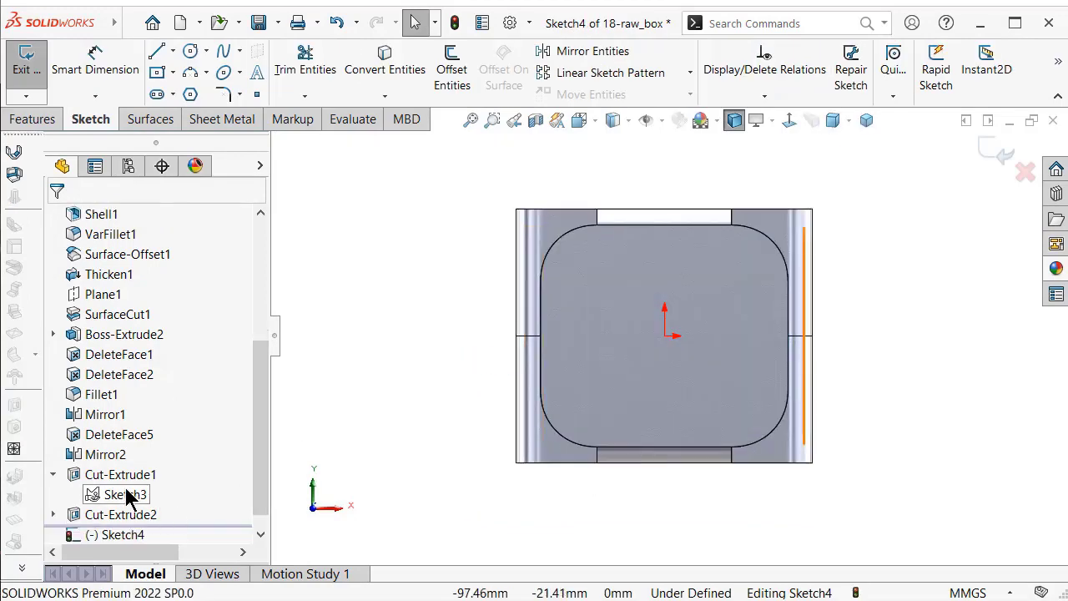
- Copy the two circles of Sketch3 and paste them at the new sketch's origin
left_click(125, 494)
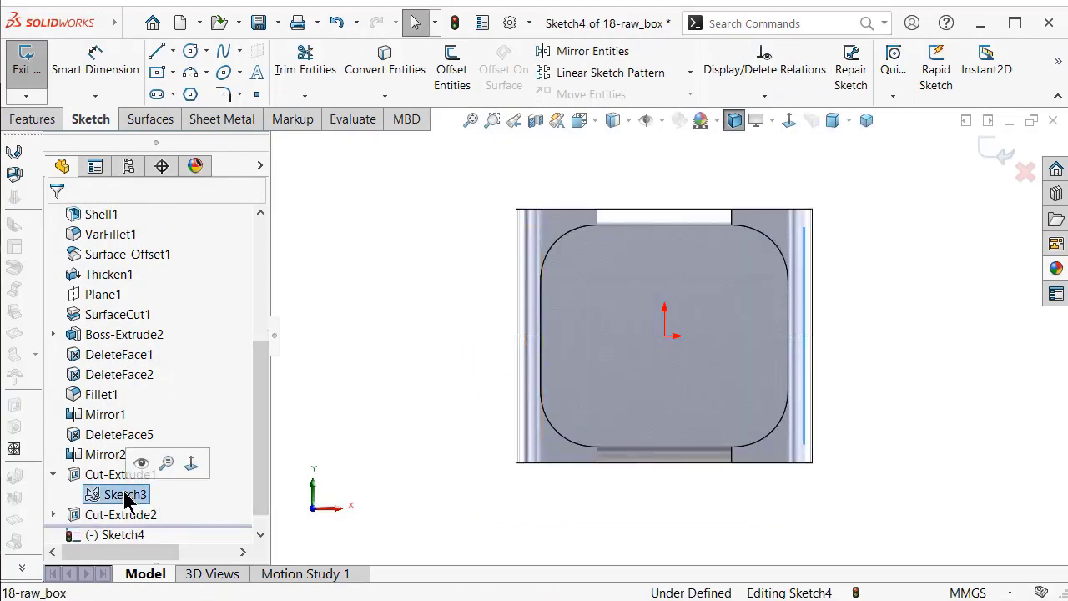
left_click(665, 337)
key("ctrl+c")
key("ctrl+v")
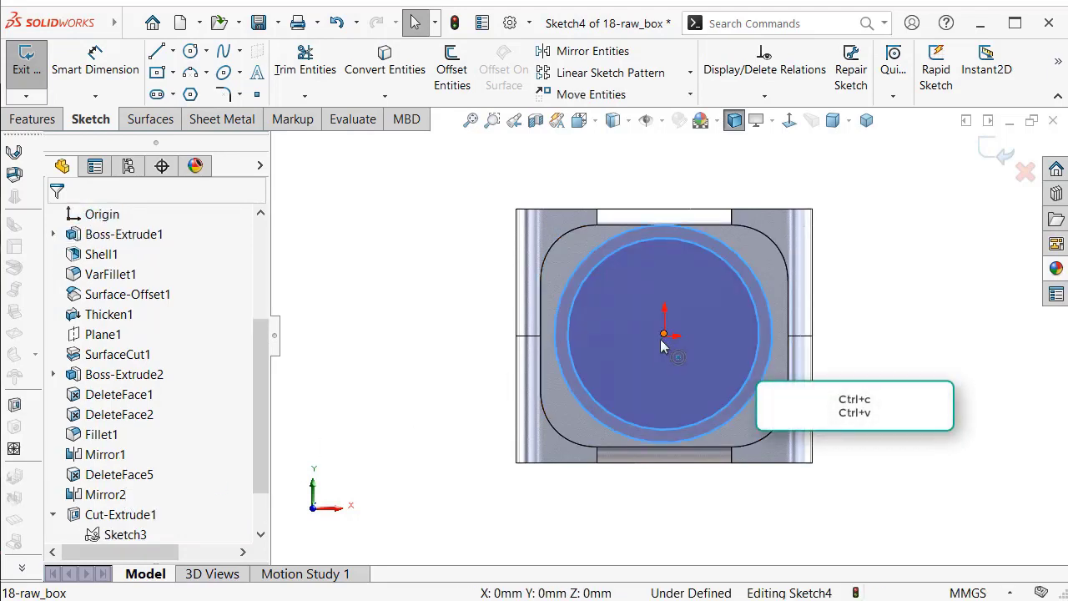
scroll(713, 325, "down", 2)
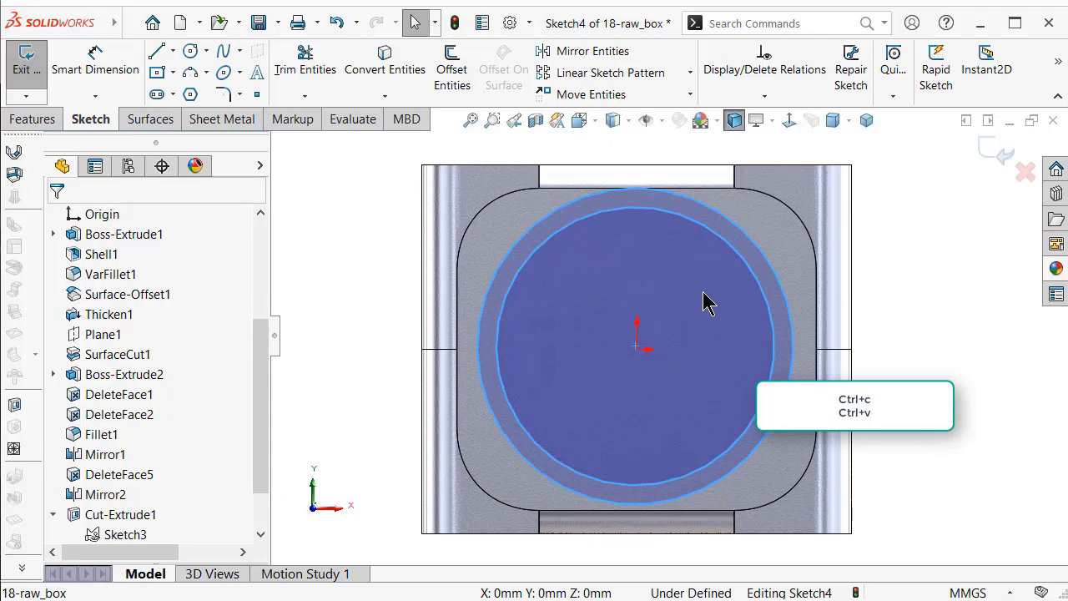
scroll(703, 302, "down", 2)
scroll(699, 293, "up", 2)
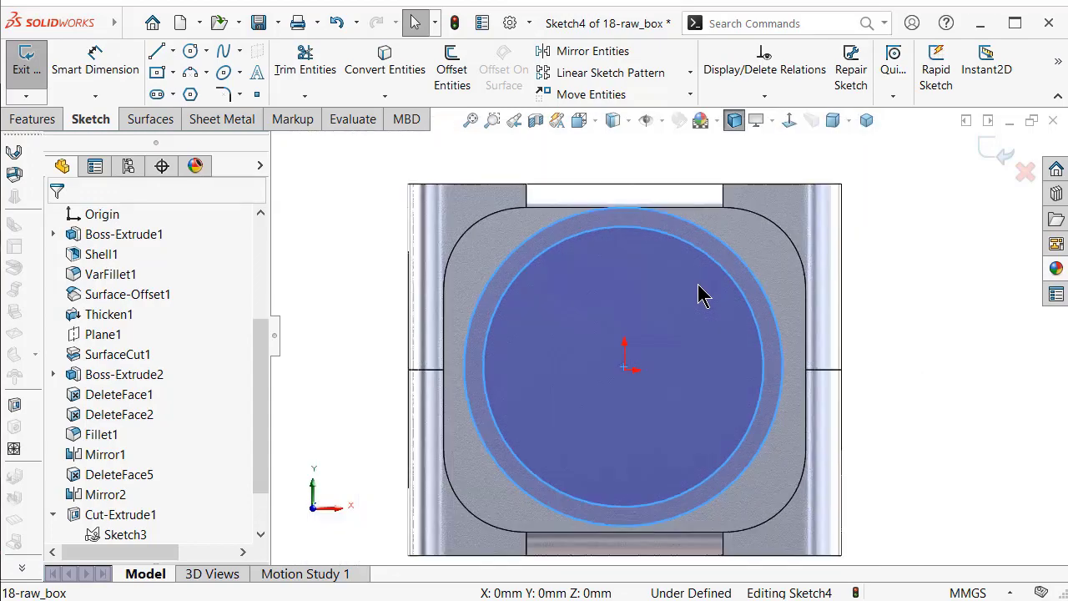
- Make the inner pasted circle concentric with the sketch origin
key("Escape")
scroll(653, 340, "down", 2)
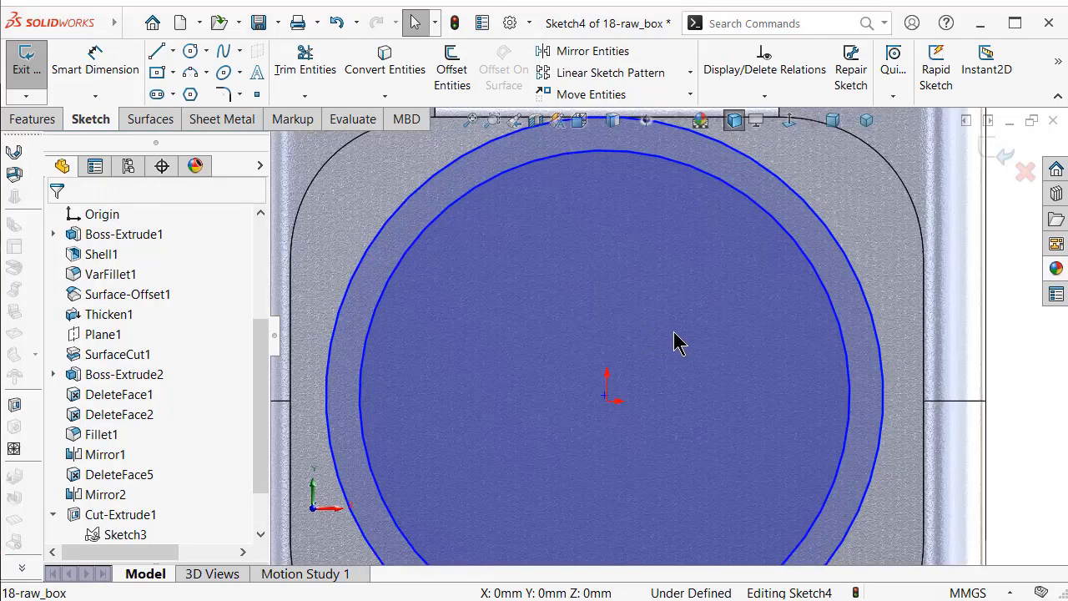
scroll(677, 342, "up", 2)
left_click(753, 308)
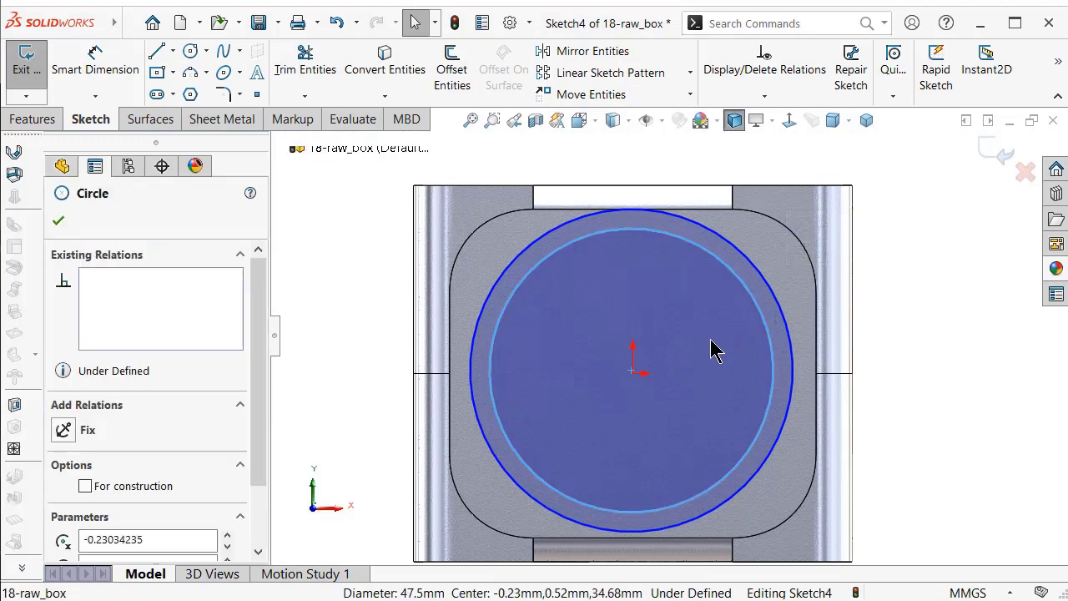
scroll(714, 349, "down", 1)
left_click(614, 382, "ctrl")
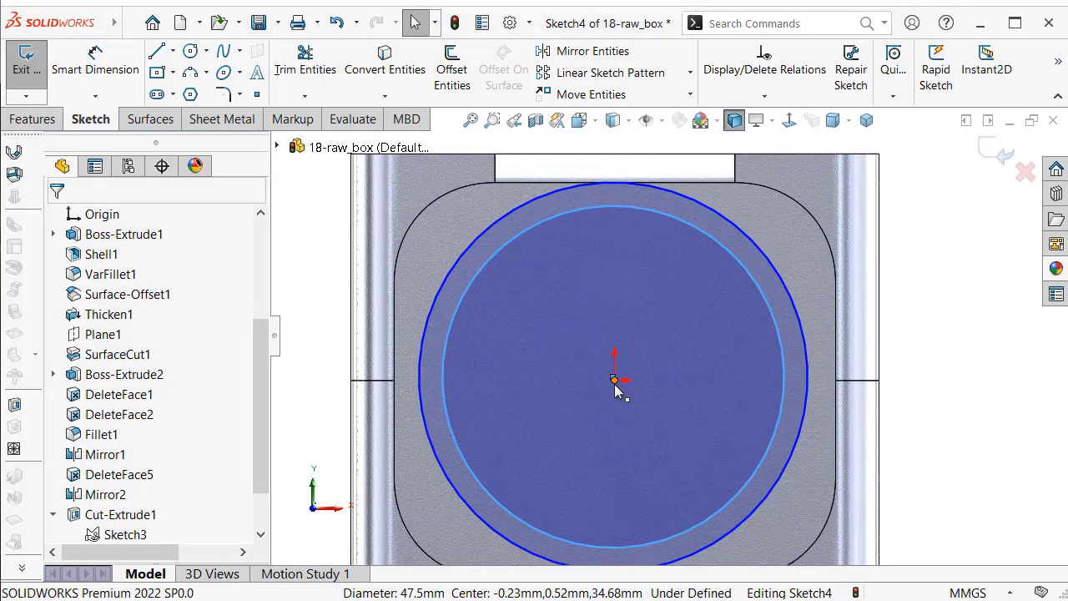
left_click(664, 310)
scroll(634, 313, "up", 2)
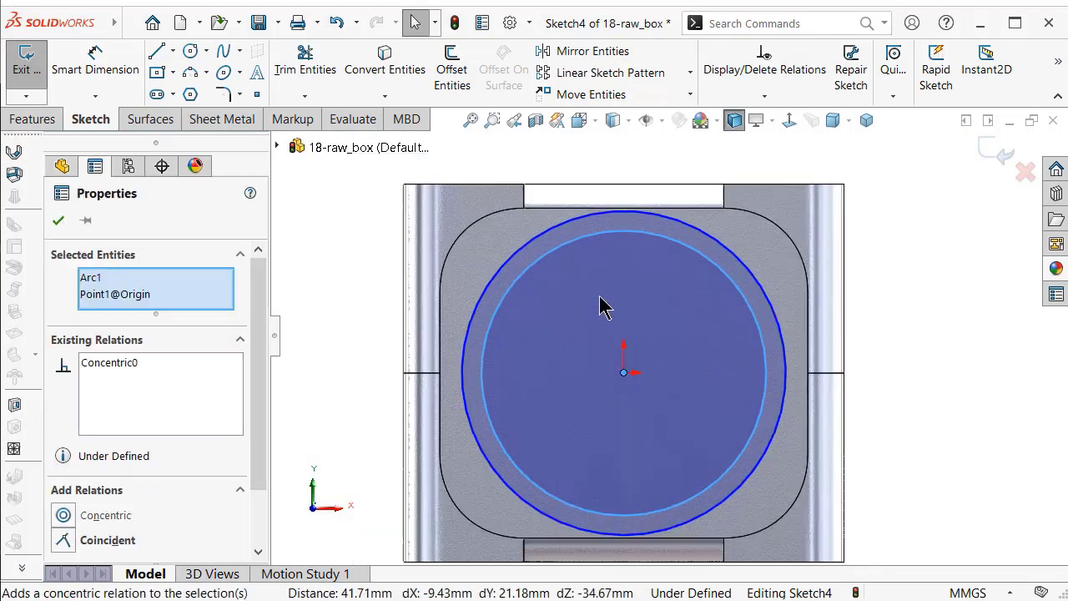
scroll(604, 305, "up", 1)
left_click(382, 292)
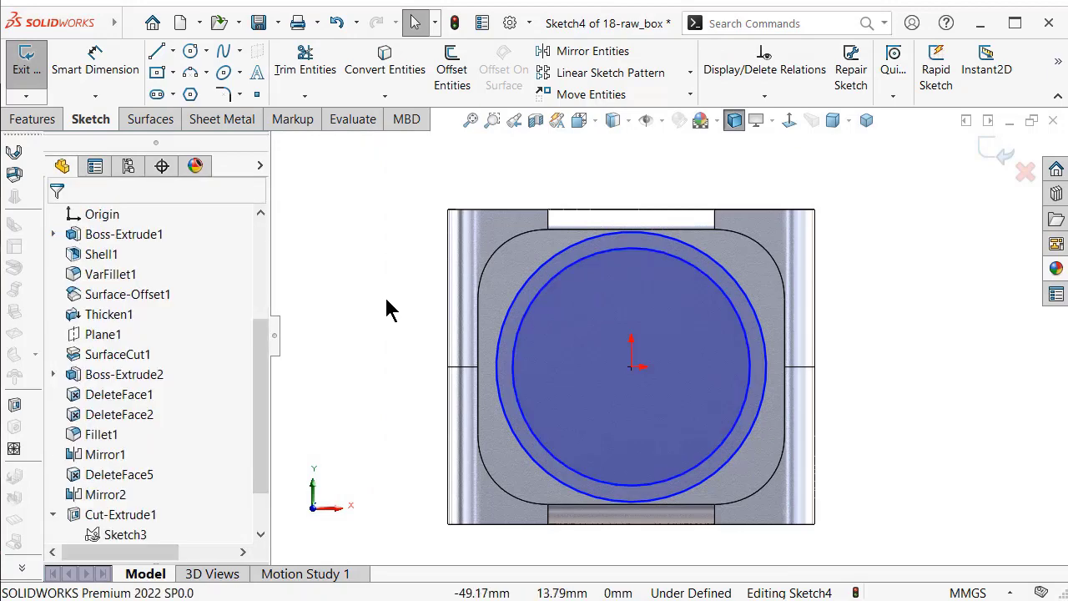
right_click_drag(380, 330, 370, 215)
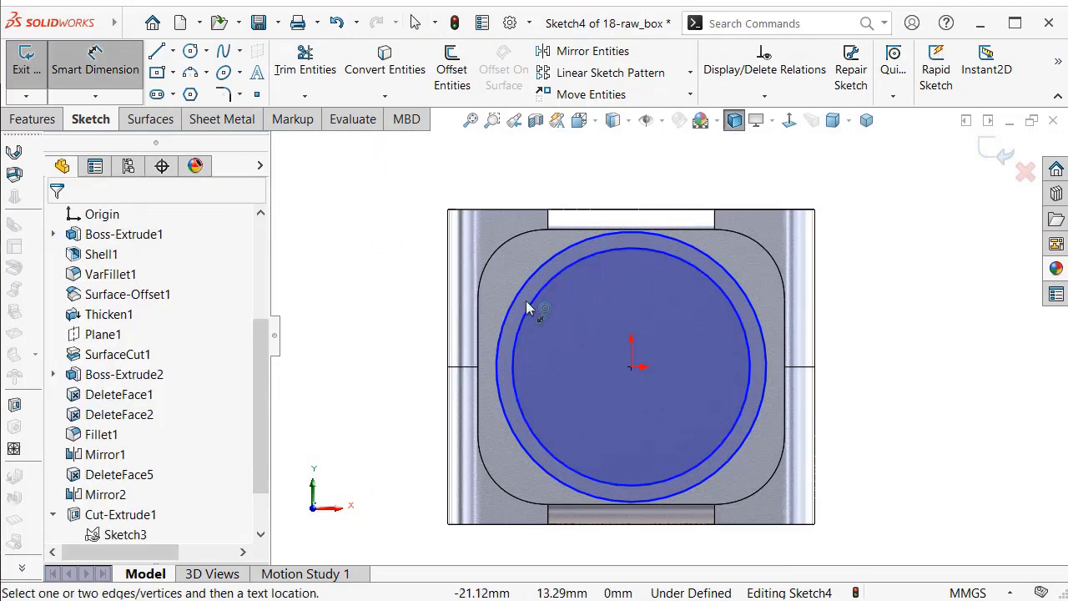
- Dimension the outer circle at Ø54 mm and the inner circle at Ø47.50 mm
left_click(524, 302)
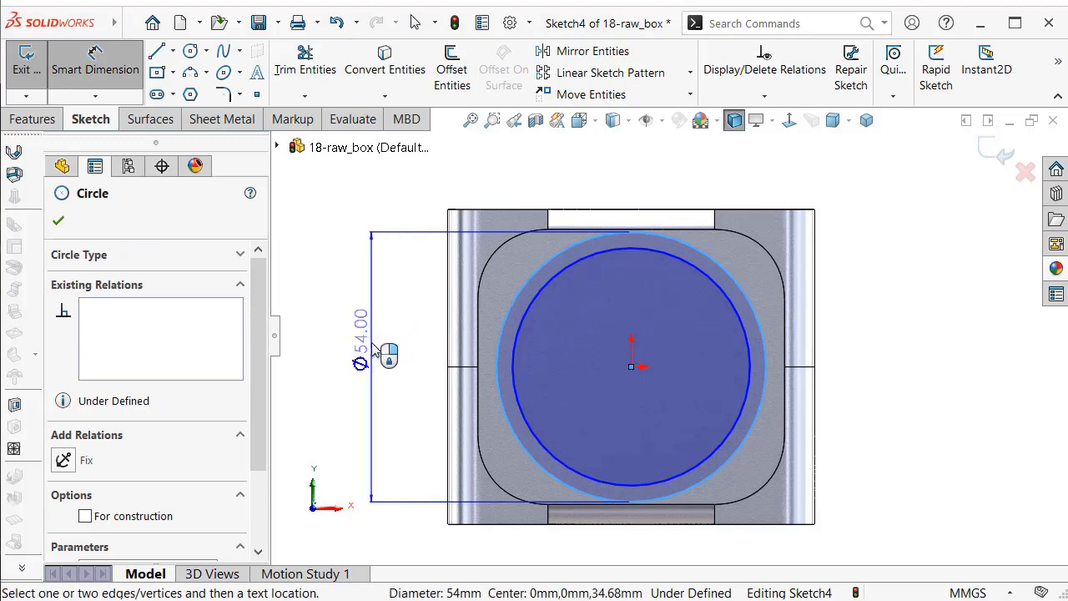
left_click(371, 349)
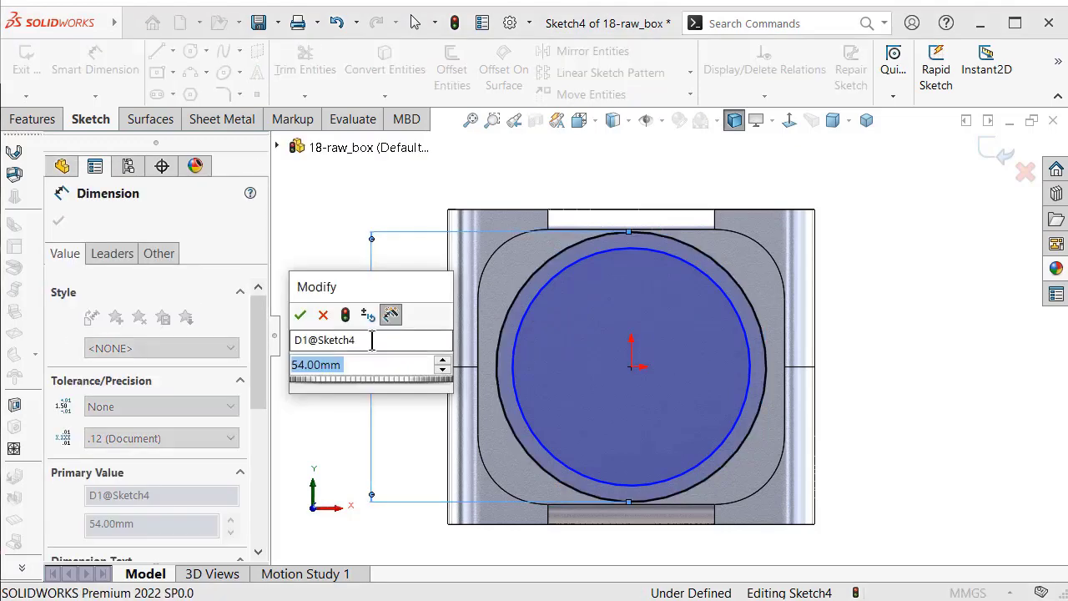
left_click(301, 315)
left_click(524, 328)
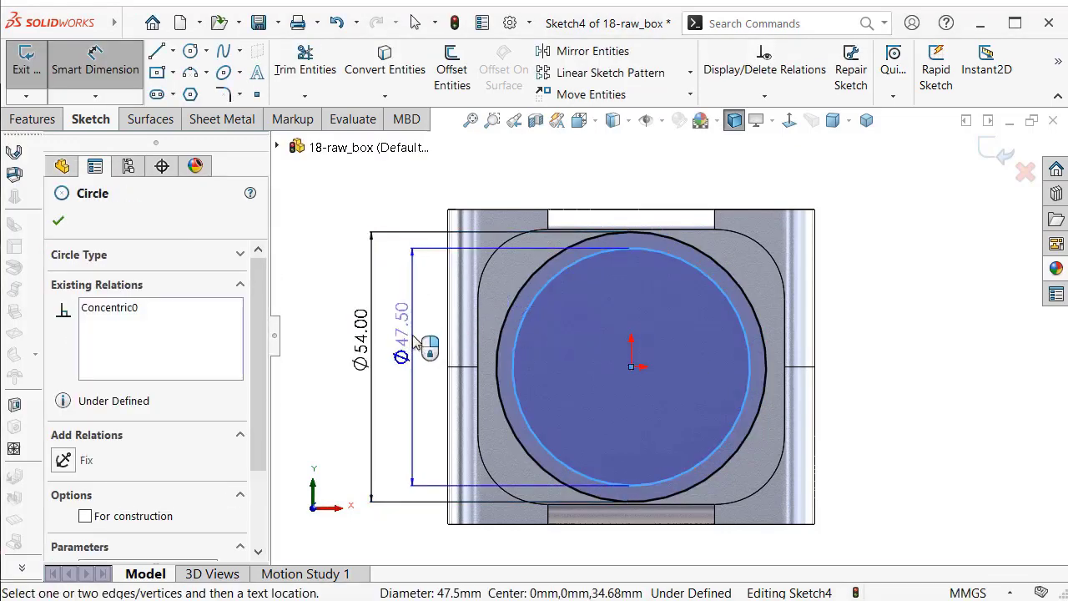
left_click(415, 342)
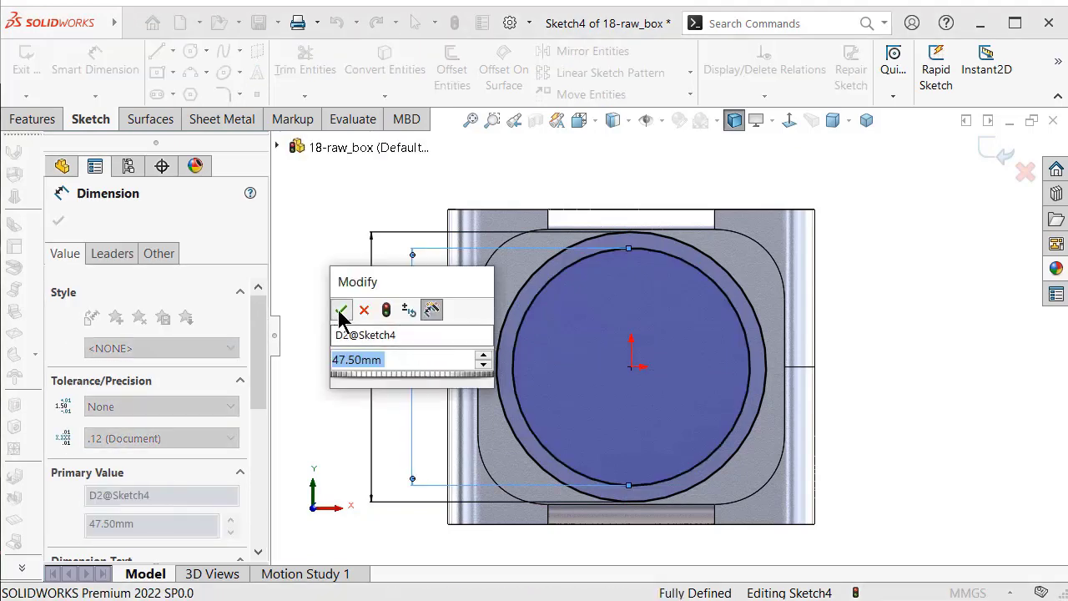
left_click(341, 313)
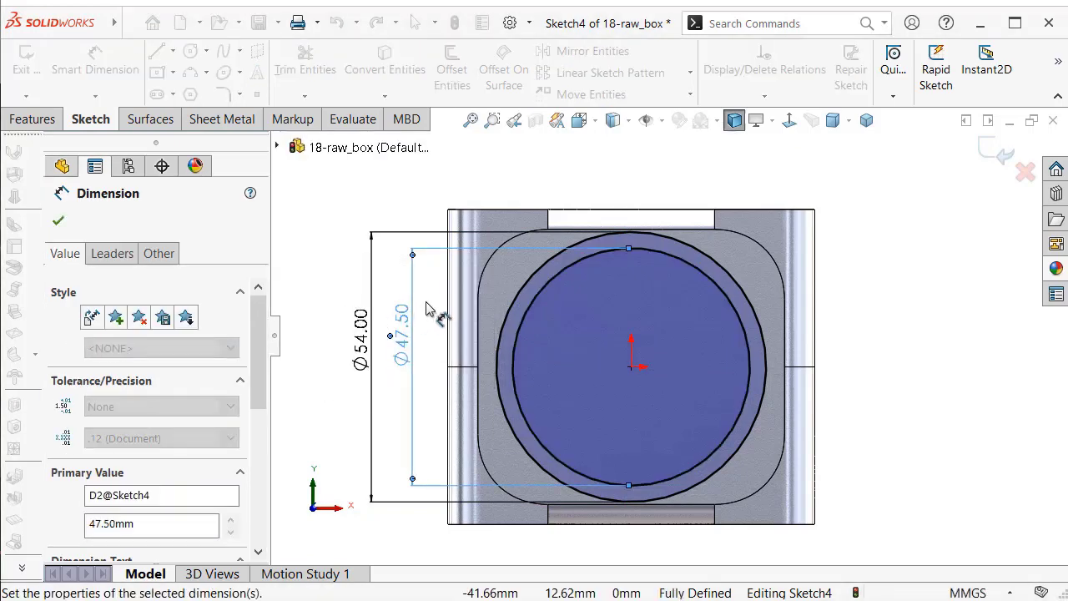
left_click(33, 121)
left_click(40, 86)
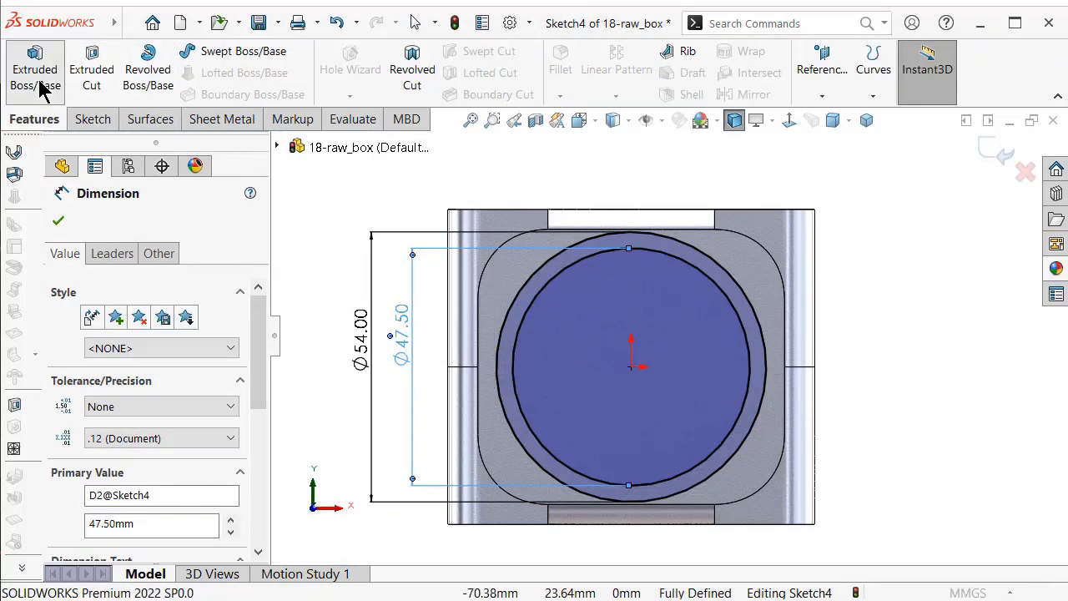
- Cut the inner circular region of Sketch4 Up To Next, creating Cut-Extrude3
left_click(86, 222)
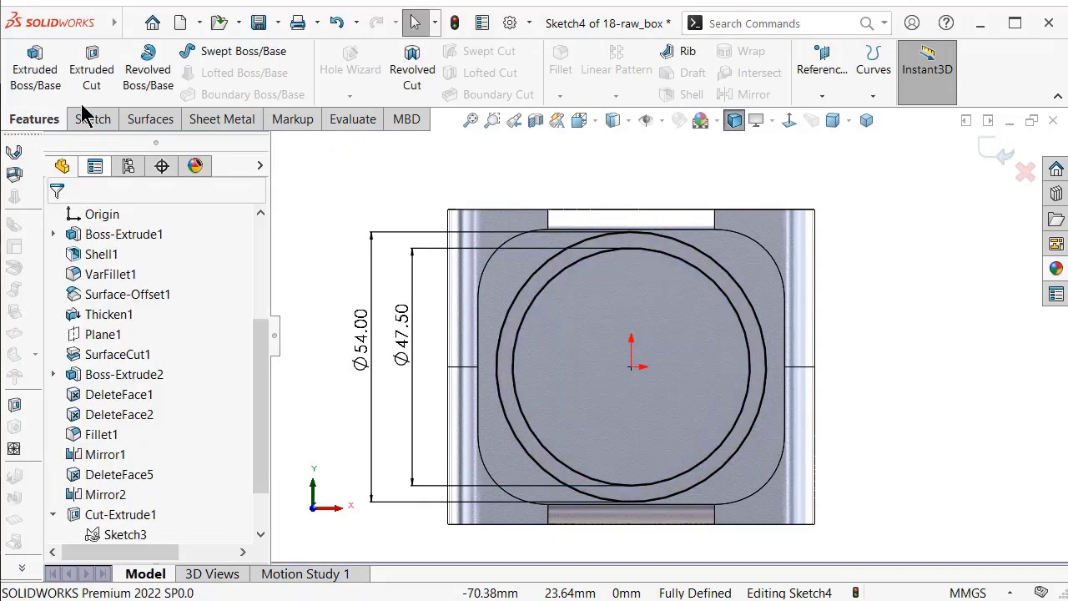
left_click(97, 79)
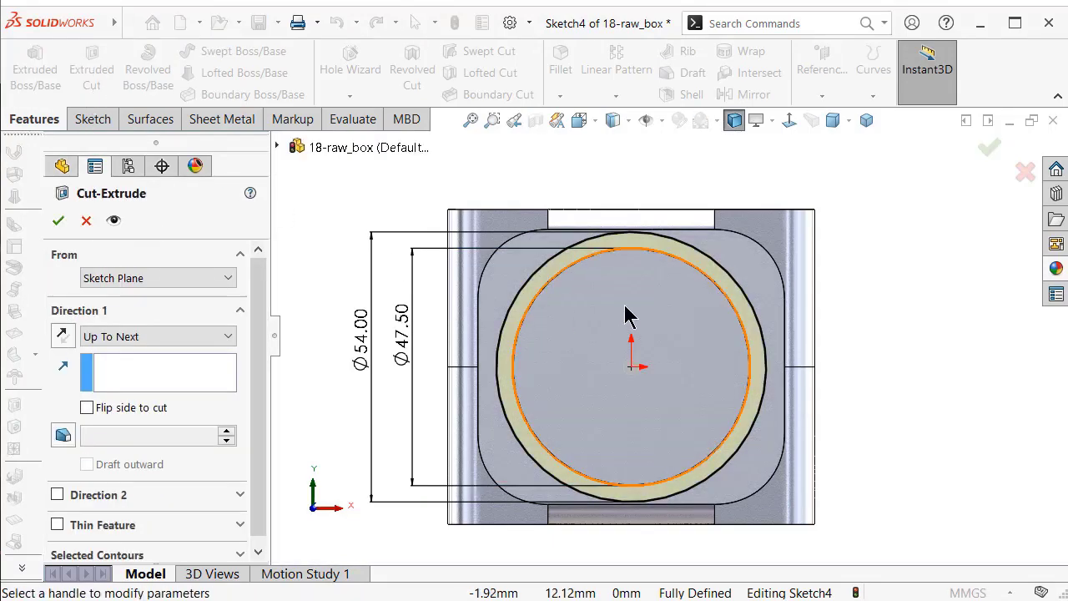
middle_click_drag(565, 323, 534, 350)
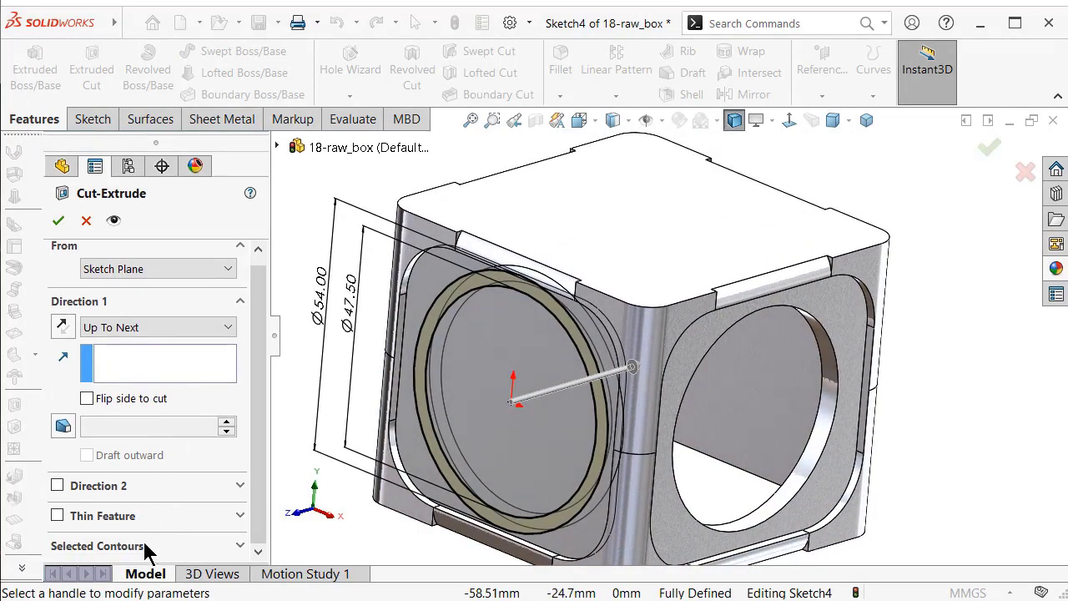
left_click(239, 545)
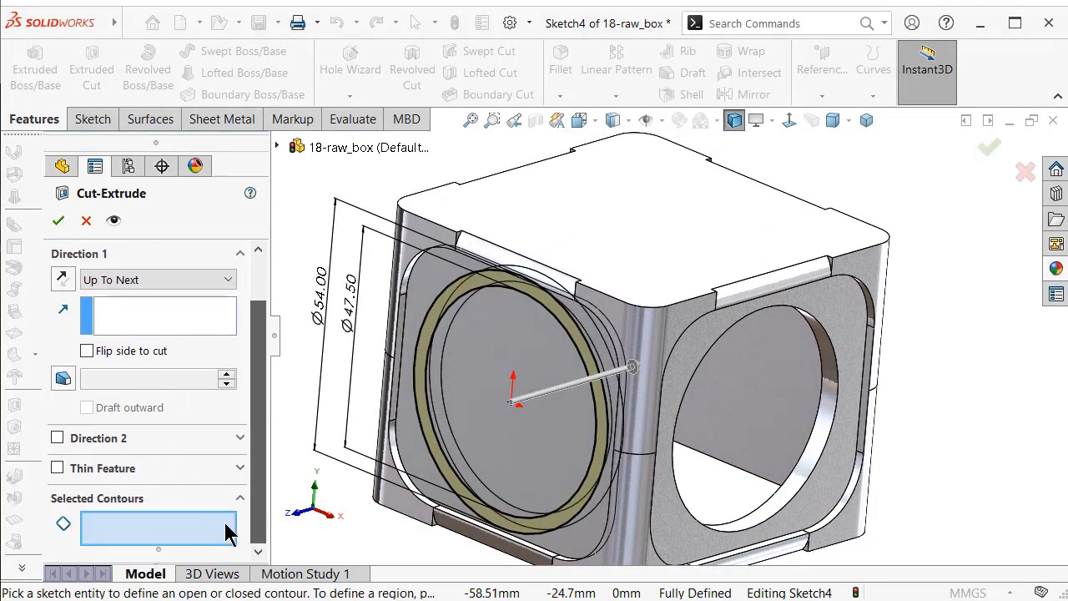
left_click(446, 378)
right_click(453, 370)
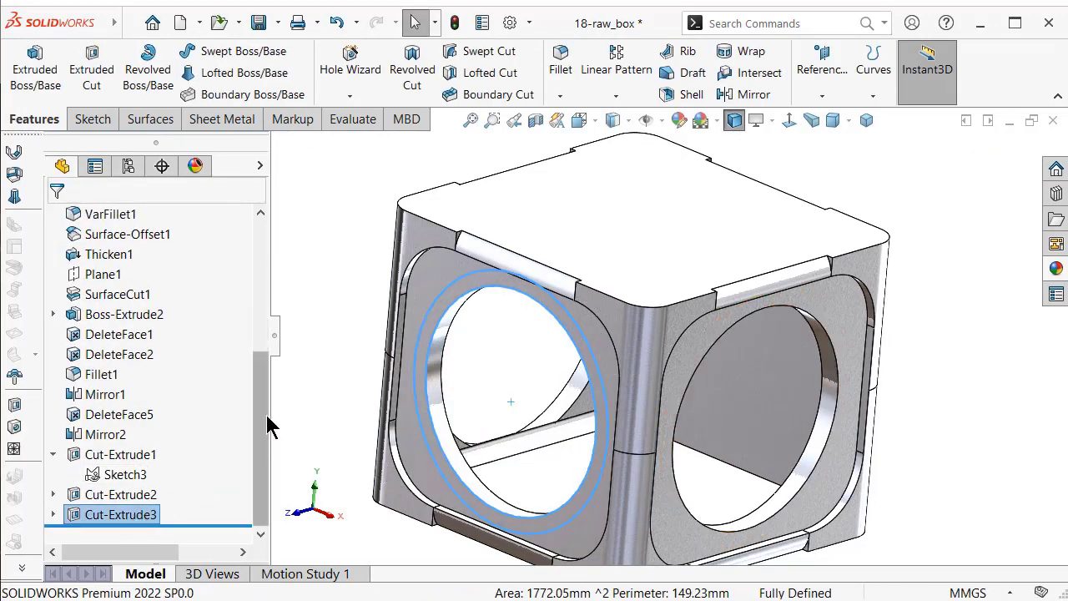
left_click(345, 358)
- Cut the inner circular region again from the chosen opening face, opening the left hole as Cut-Extrude4
left_click(53, 514)
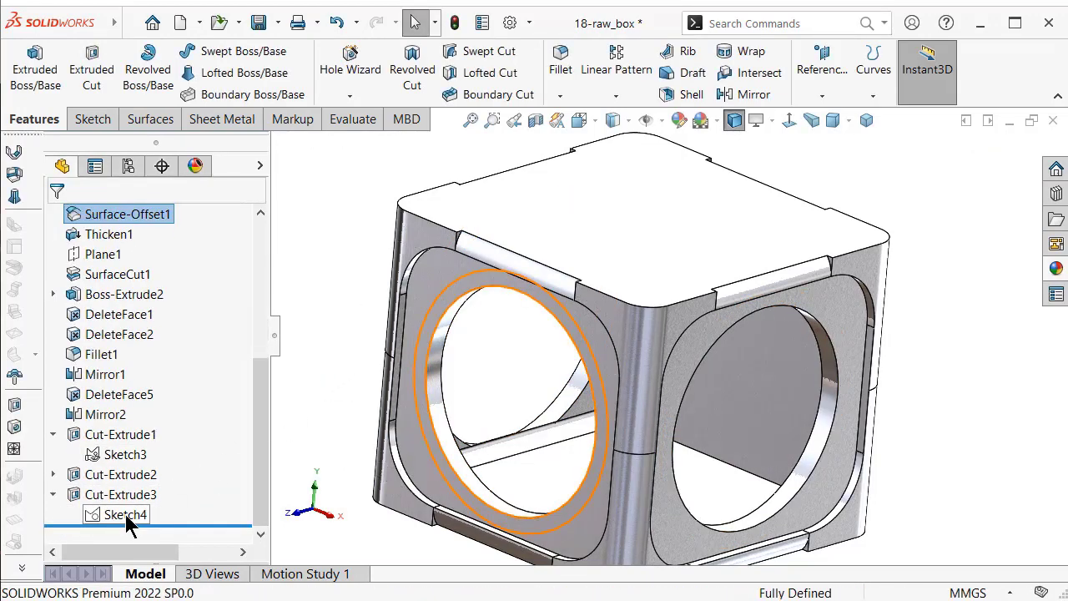
left_click(117, 514)
left_click(90, 67)
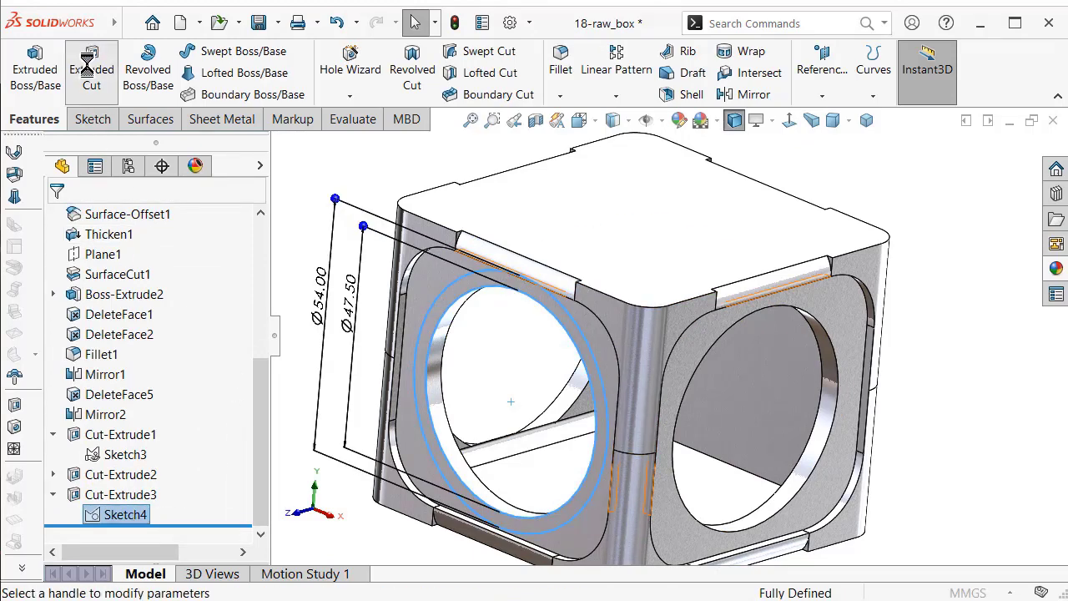
left_click(132, 283)
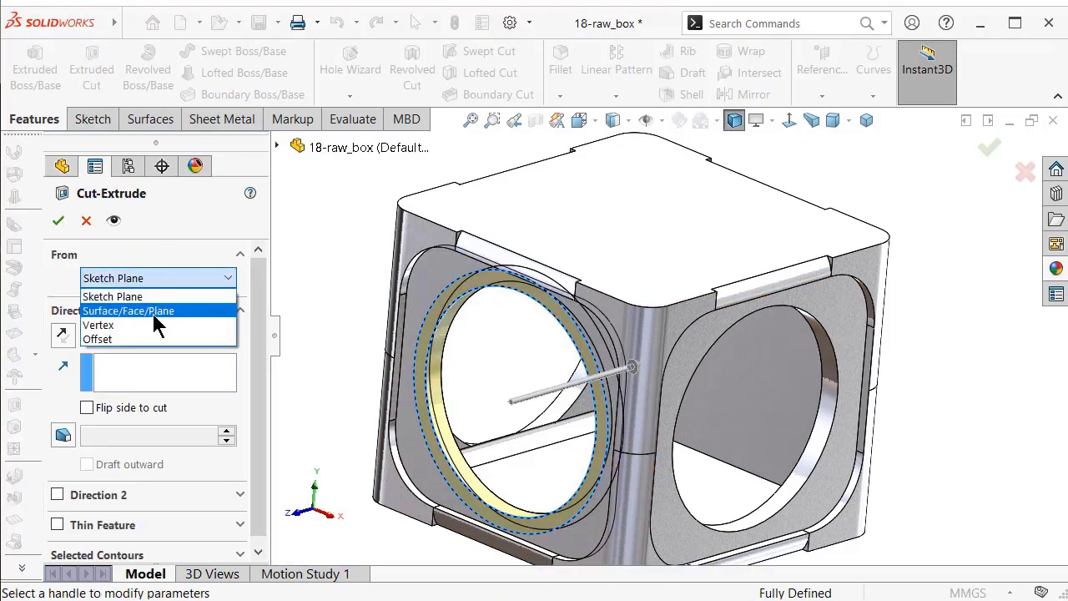
left_click(151, 310)
left_click(760, 399)
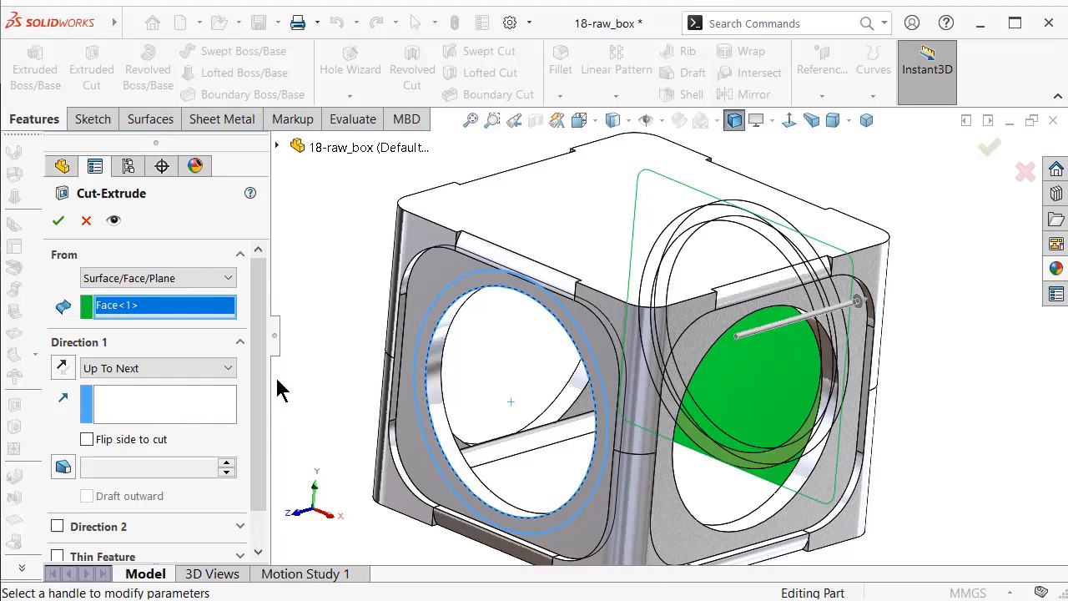
left_click_drag(257, 412, 258, 493)
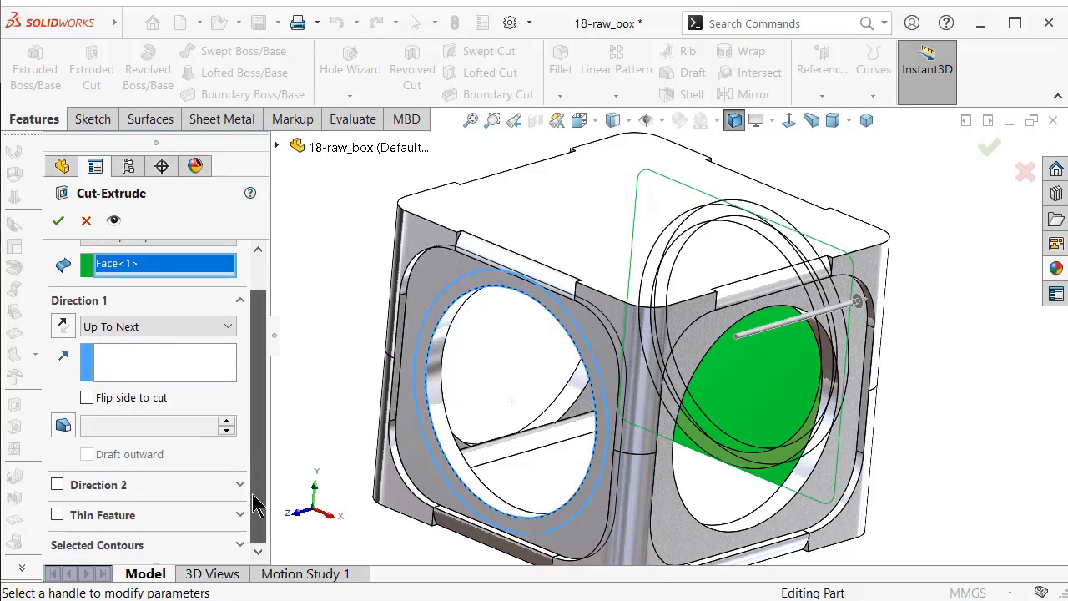
left_click(166, 551)
left_click(491, 302)
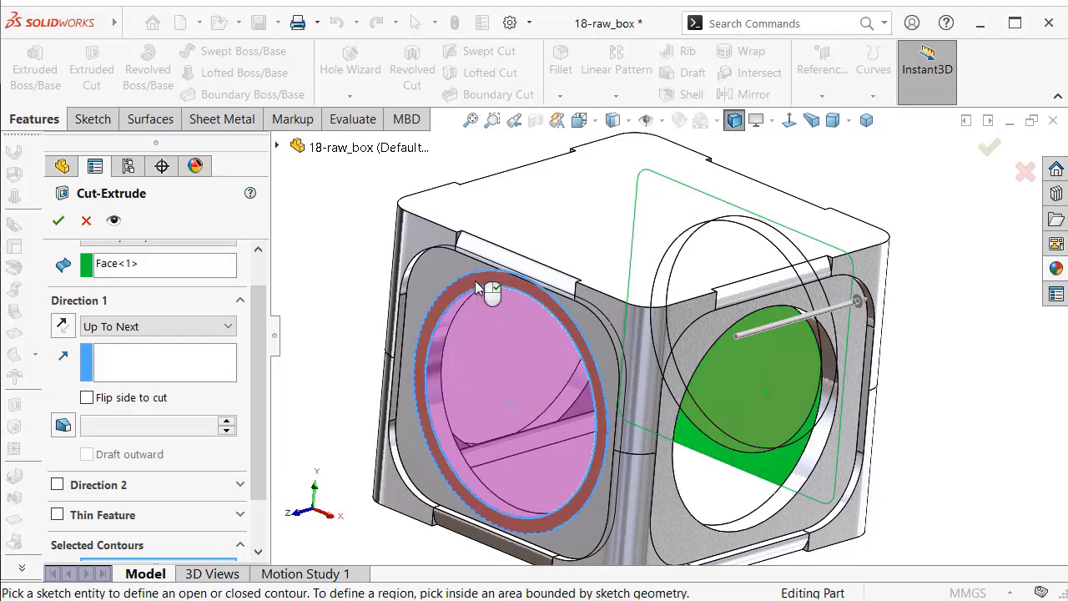
right_click(477, 285)
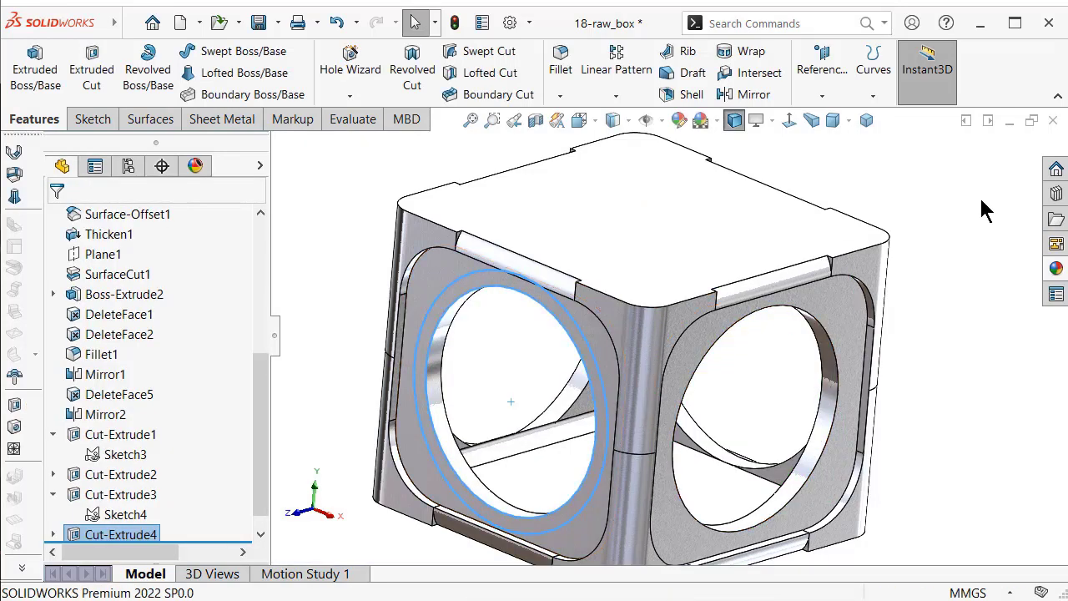
mouse_move(634, 234)
middle_mouse_down()
mouse_move(543, 243)
mouse_move(543, 347)
middle_mouse_up()
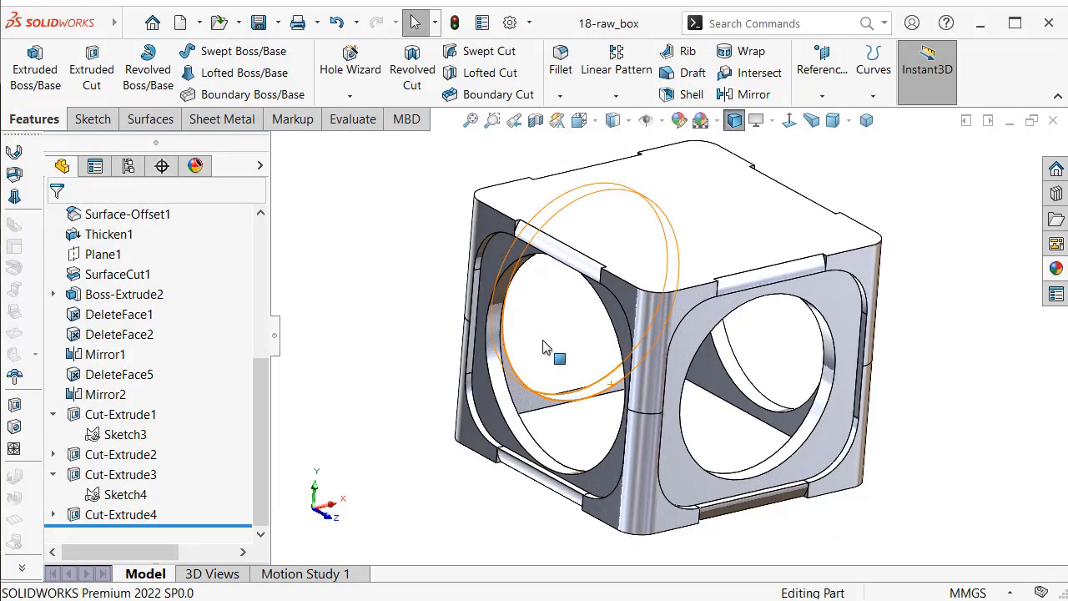
- View the part isometrically and roll it back to before DeleteFace2
left_click(865, 120)
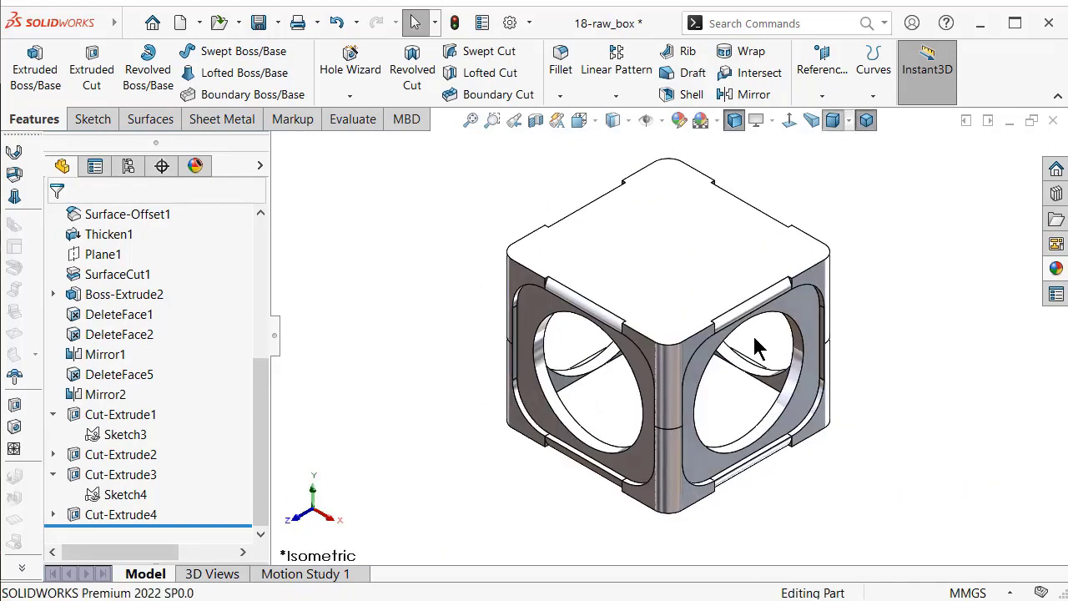
scroll(125, 342, "up", 2)
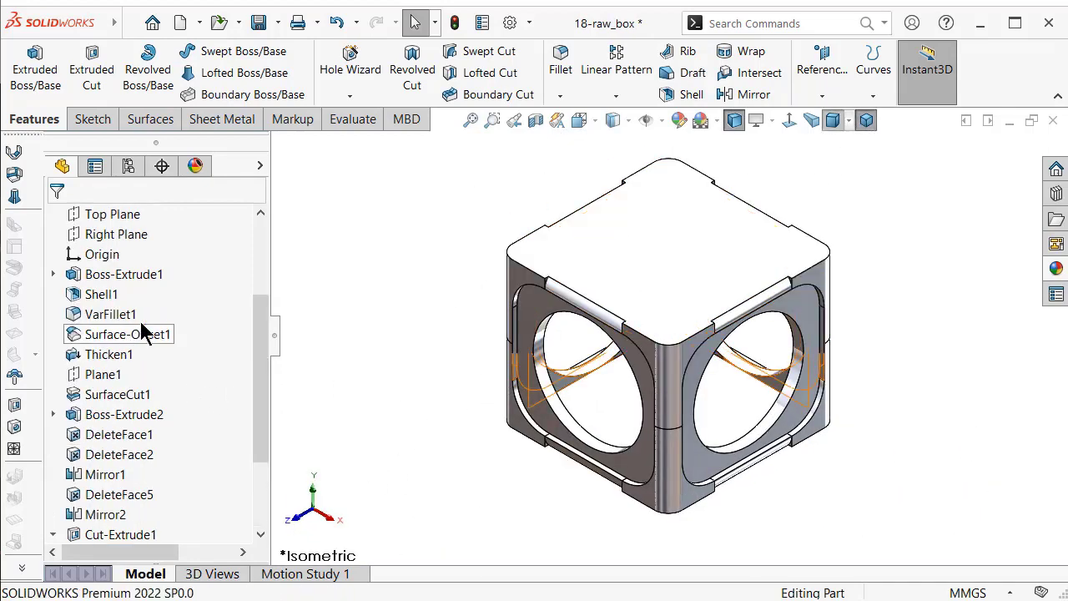
left_click(123, 461)
left_click(181, 405)
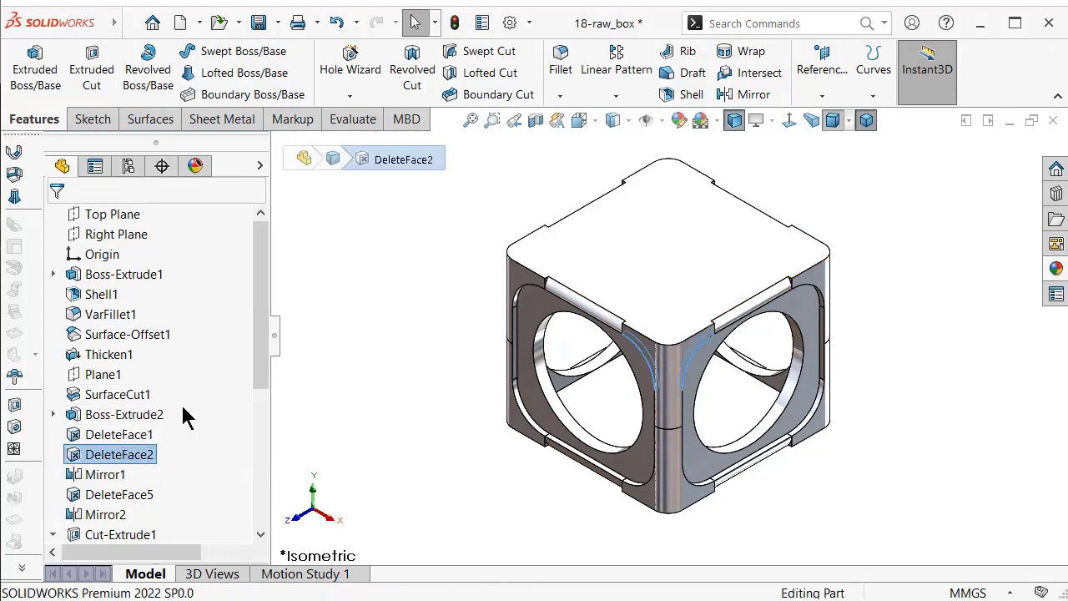
scroll(694, 346, "down", 5)
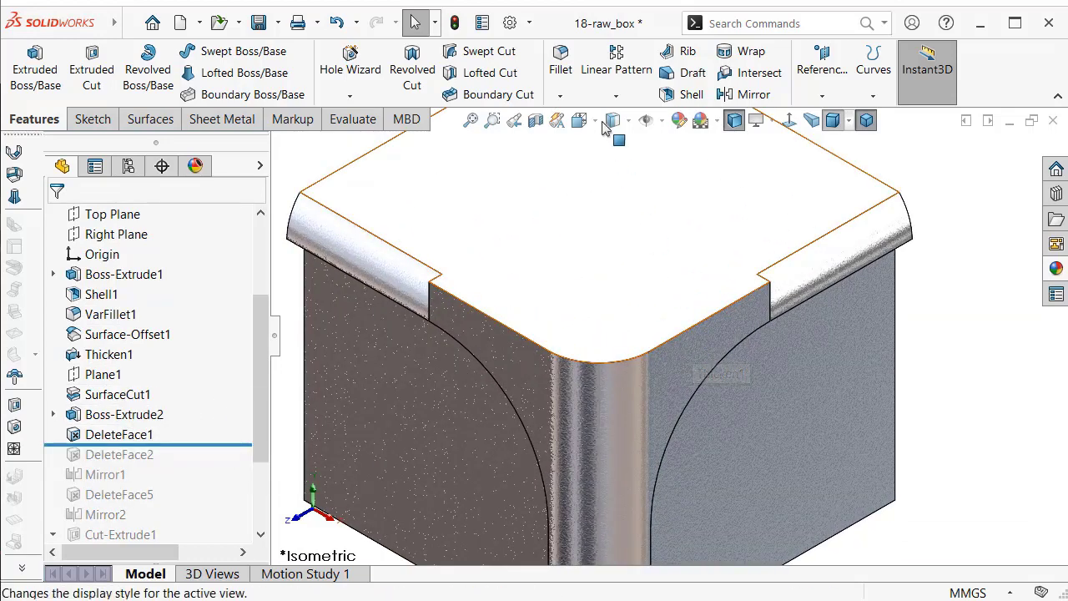
- Start a 0.25 mm fillet on the right vertical edge and curved top edges
left_click(560, 70)
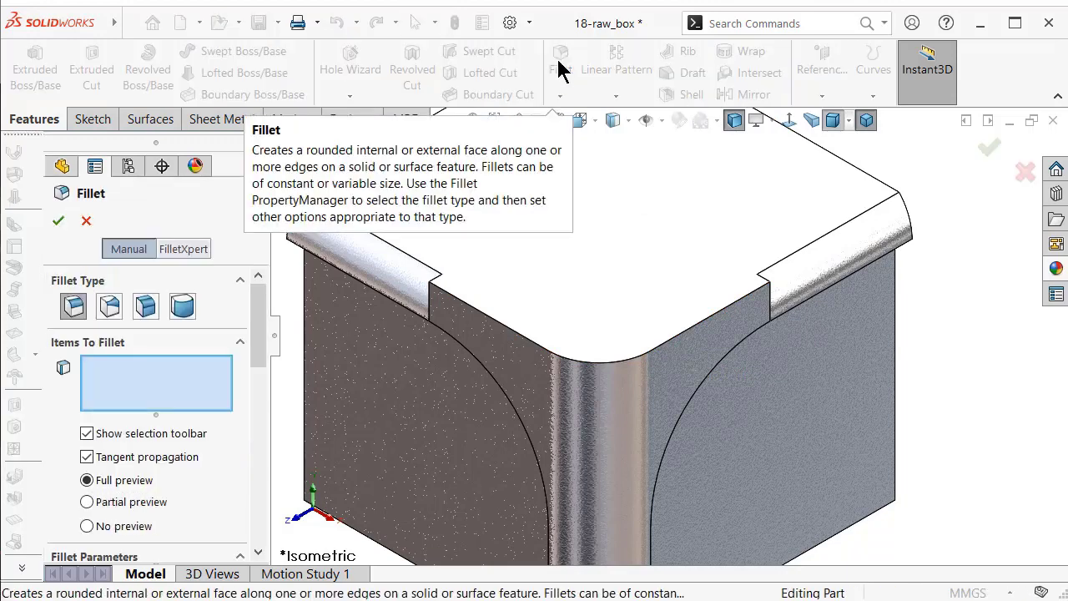
left_click_drag(256, 333, 257, 421)
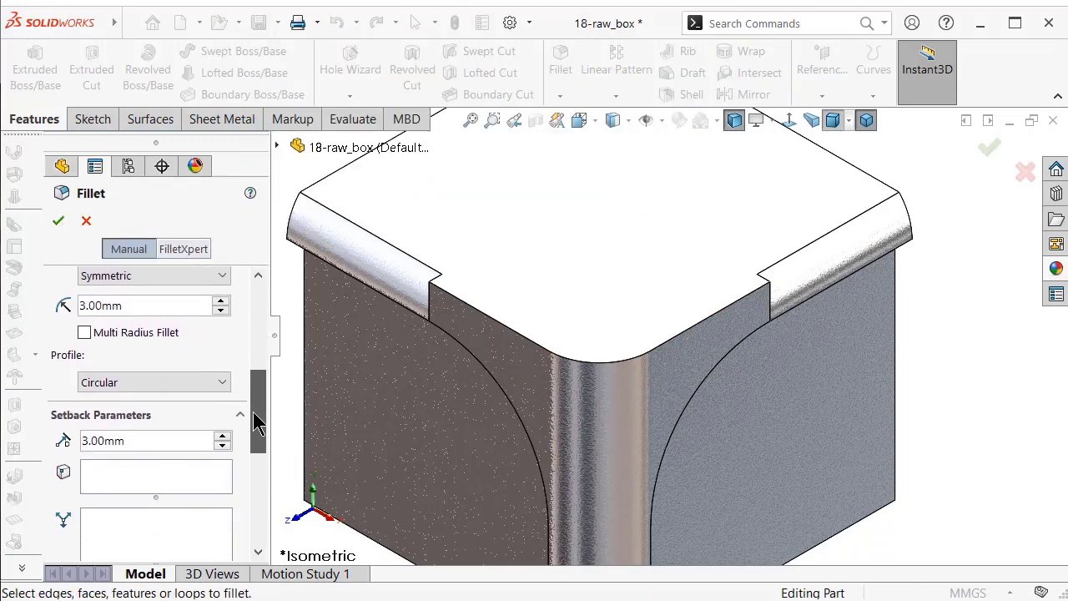
scroll(258, 386, "up", 3)
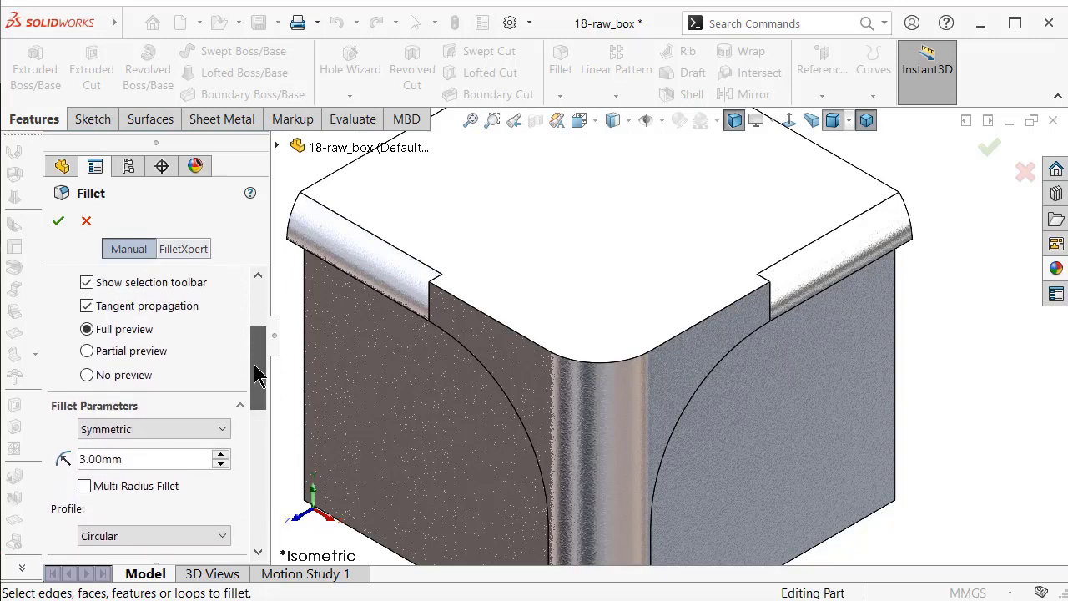
type("0.2")
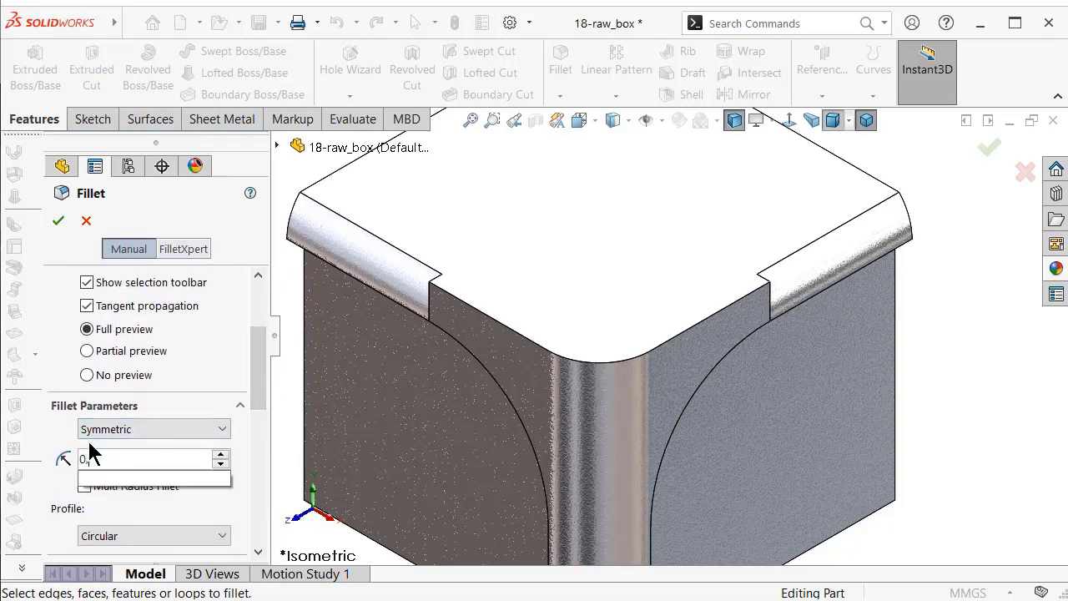
left_click(897, 374)
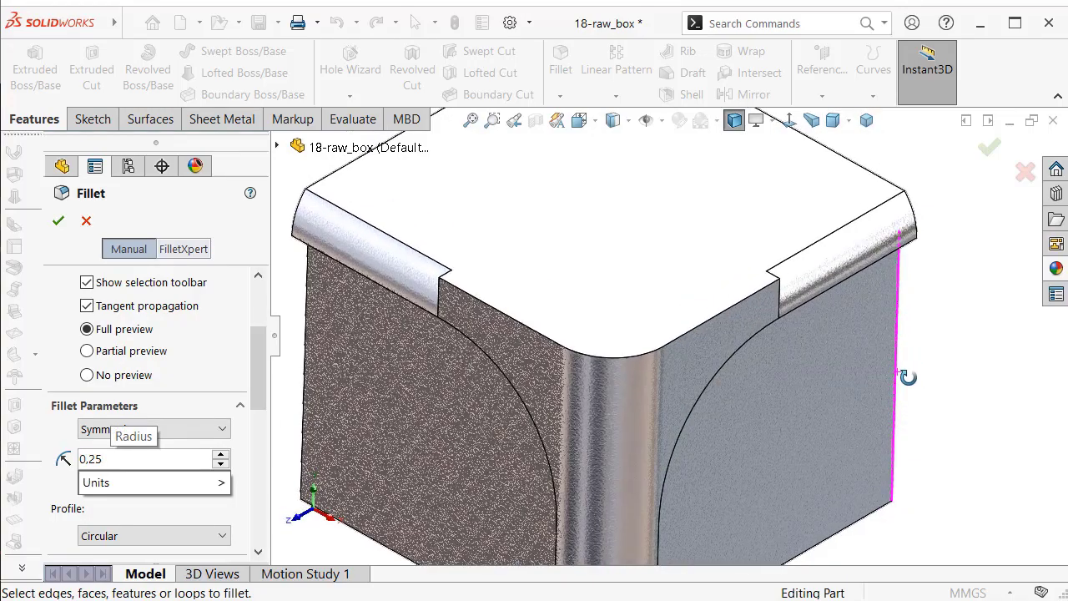
scroll(715, 324, "down", 3)
left_click(715, 322)
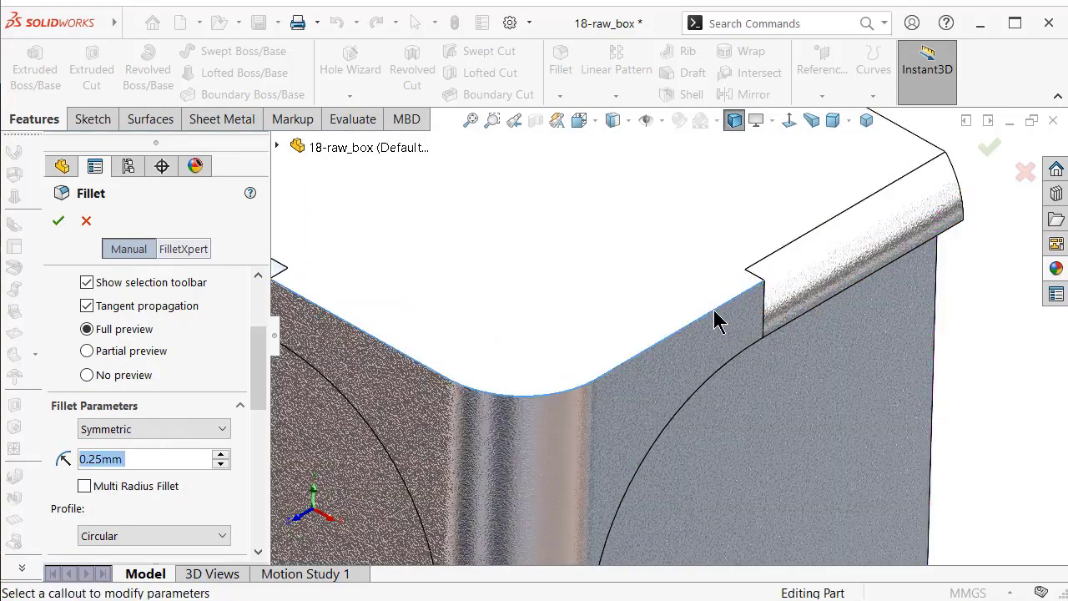
middle_click_drag(829, 227, 763, 209)
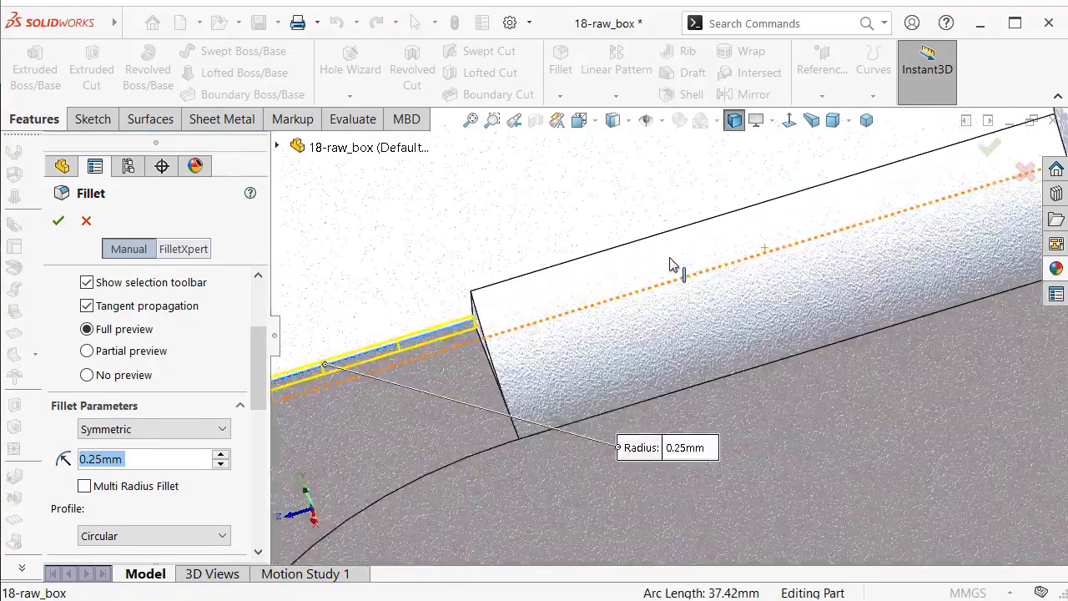
scroll(674, 267, "down", 3)
left_click(432, 313)
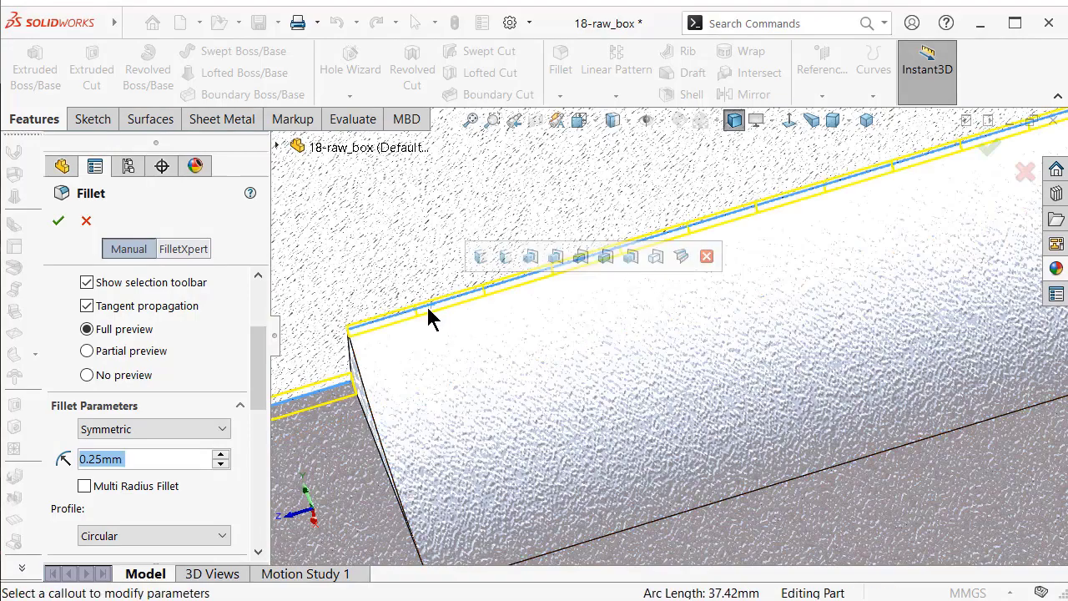
- Add the short corner edges, up to Edge<8>, to the fillet
middle_click_drag(360, 360, 404, 392)
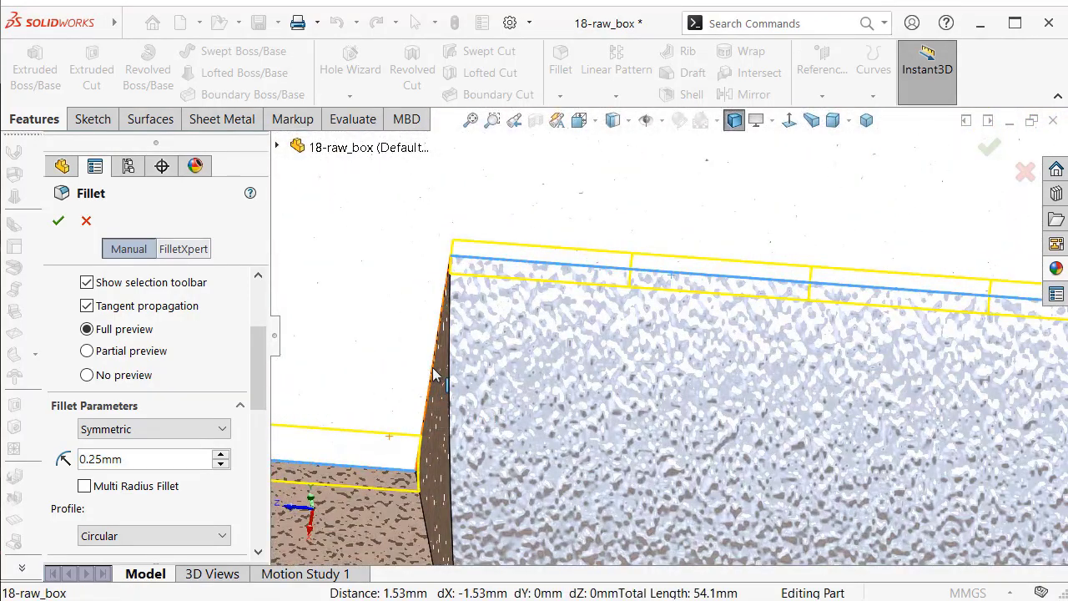
middle_click_drag(433, 373, 430, 361)
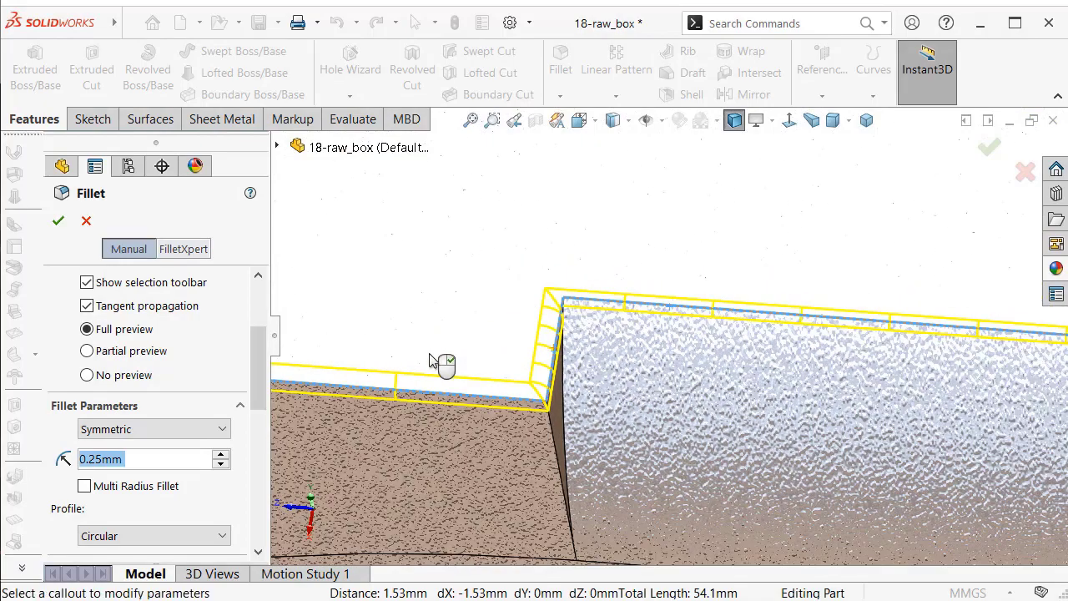
left_click(551, 434)
mouse_move(551, 434)
middle_mouse_down()
mouse_move(500, 388)
mouse_move(503, 286)
mouse_move(608, 331)
mouse_move(572, 336)
mouse_move(508, 317)
mouse_move(496, 289)
mouse_move(548, 411)
mouse_move(459, 325)
middle_mouse_up()
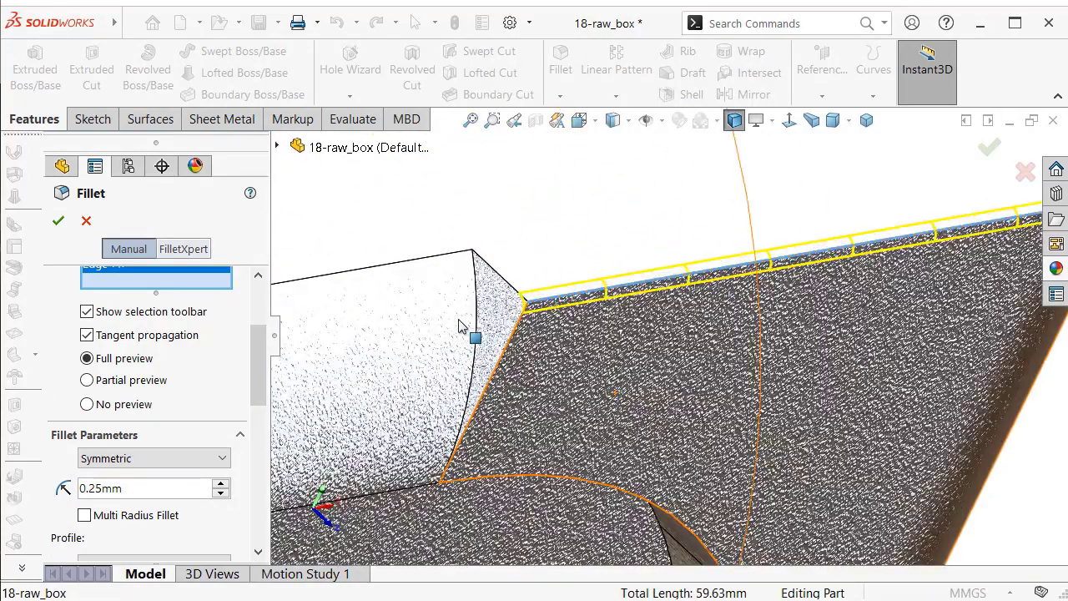
left_click(494, 275)
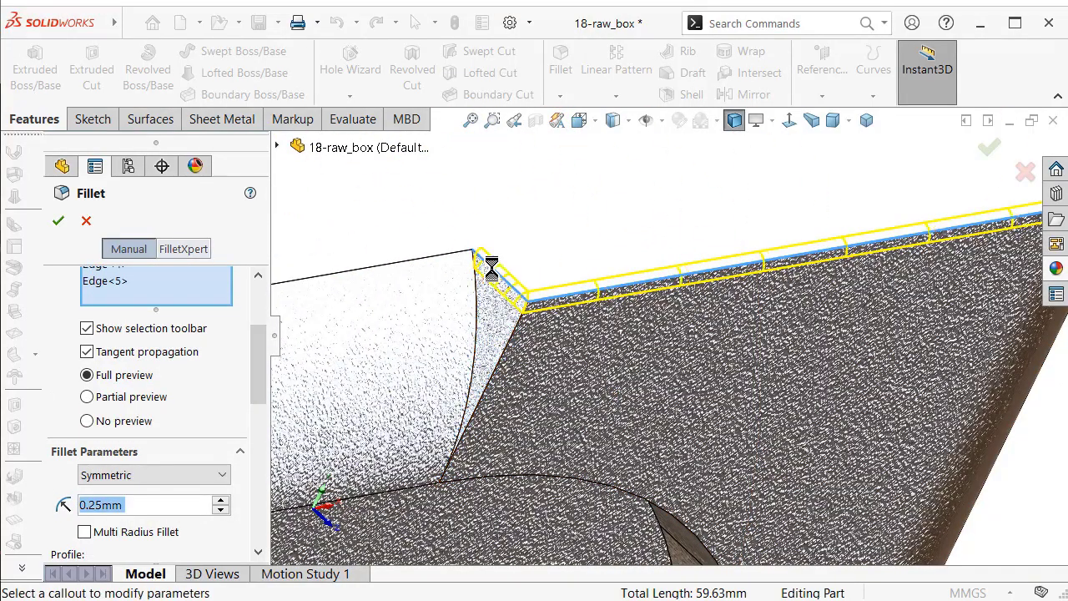
left_click(513, 332)
middle_click_drag(512, 332, 563, 348)
mouse_move(615, 374)
middle_mouse_down()
mouse_move(611, 294)
mouse_move(598, 340)
mouse_move(547, 397)
mouse_move(574, 332)
middle_mouse_up()
left_click(550, 312)
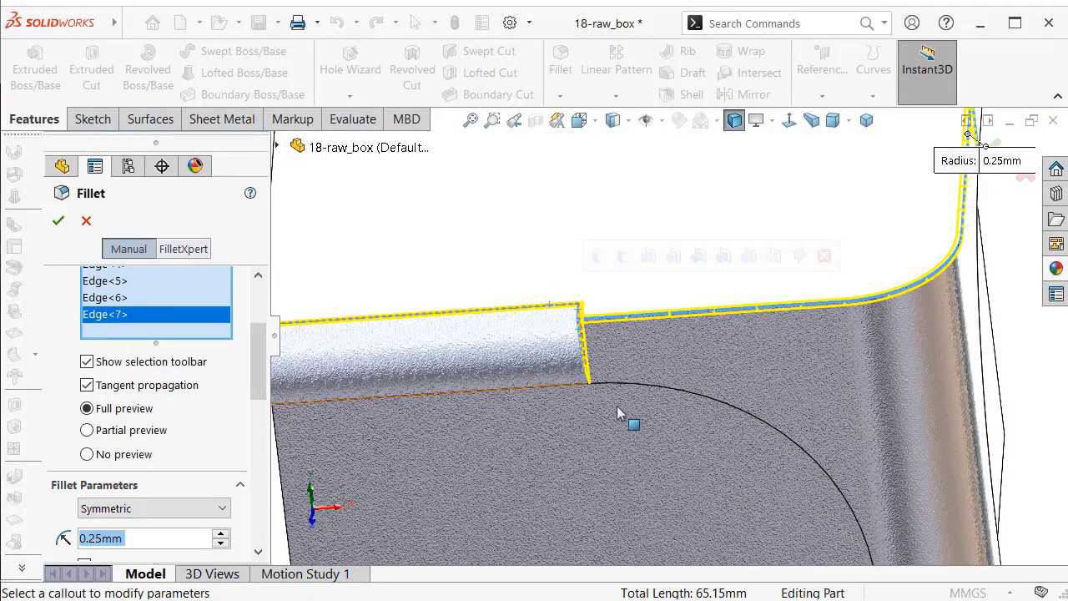
mouse_move(626, 415)
middle_mouse_down()
mouse_move(648, 334)
mouse_move(657, 361)
mouse_move(762, 440)
mouse_move(758, 401)
mouse_move(565, 244)
middle_mouse_up()
left_click(653, 368)
- Add the curved opening edges, then remove the extra Edge<10> from the fillet
scroll(937, 429, "down", 3)
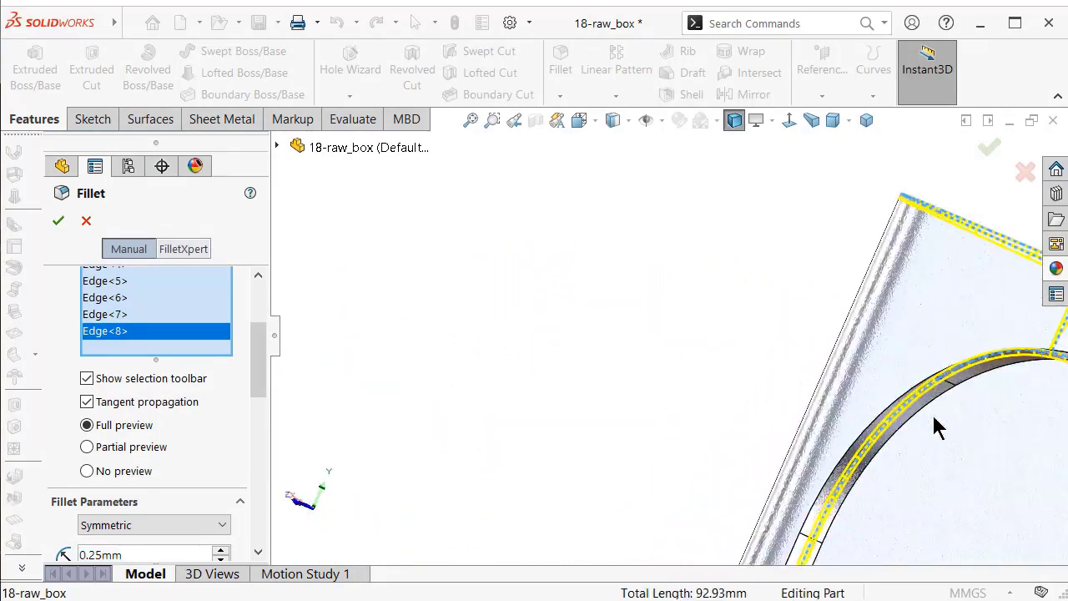
scroll(810, 369, "down", 3)
middle_click_drag(810, 370, 705, 336)
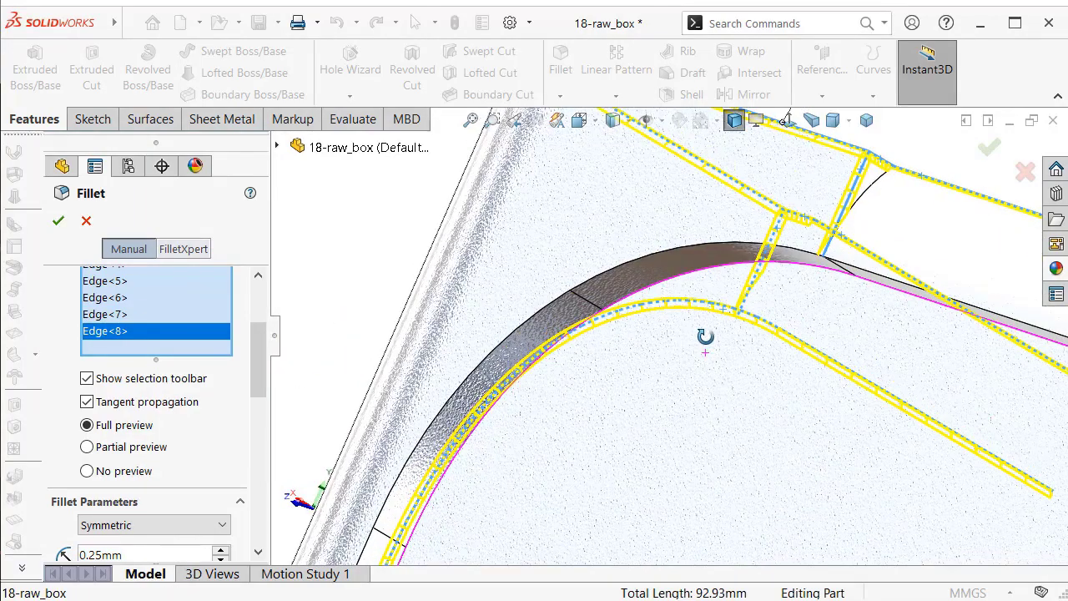
left_click(655, 292)
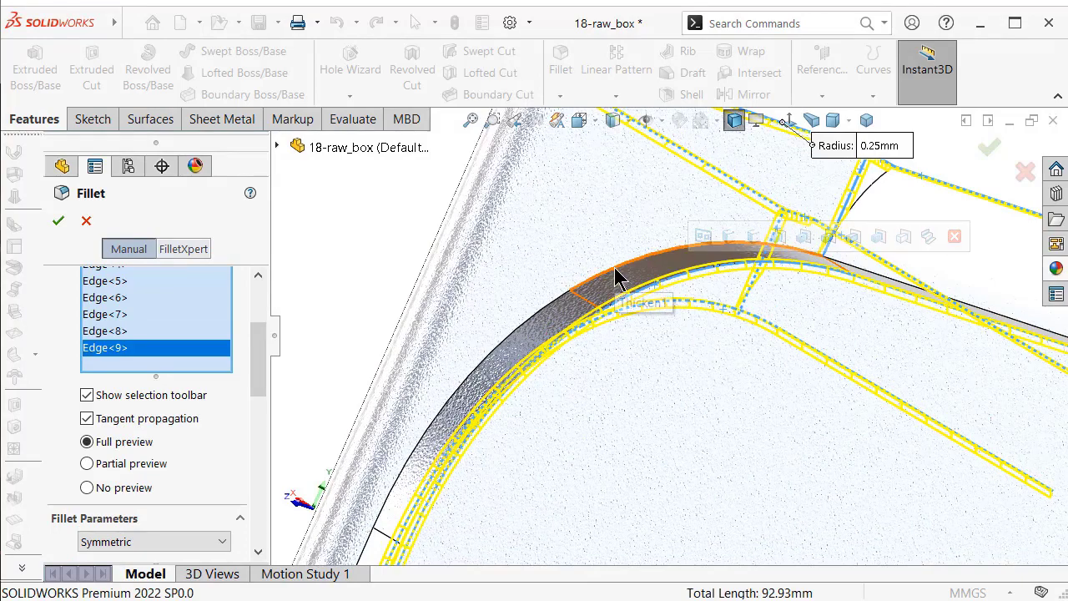
left_click(618, 276)
right_click(107, 371)
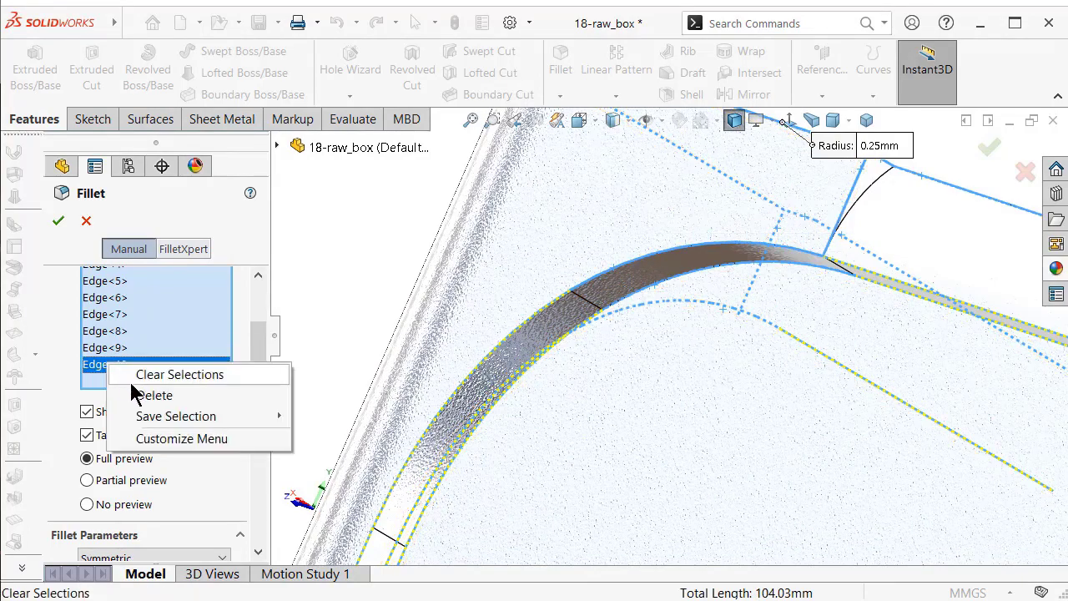
left_click(121, 393)
mouse_move(548, 358)
middle_mouse_down()
mouse_move(656, 346)
mouse_move(670, 358)
mouse_move(590, 279)
mouse_move(573, 317)
mouse_move(698, 358)
mouse_move(706, 436)
mouse_move(829, 489)
mouse_move(846, 530)
mouse_move(797, 504)
mouse_move(767, 392)
mouse_move(722, 303)
mouse_move(658, 313)
mouse_move(694, 376)
mouse_move(748, 402)
middle_mouse_up()
scroll(657, 346, "up", 2)
- Accept Fillet2, view isometric shaded with edges, and roll forward to rebuild the full cube
left_click(987, 151)
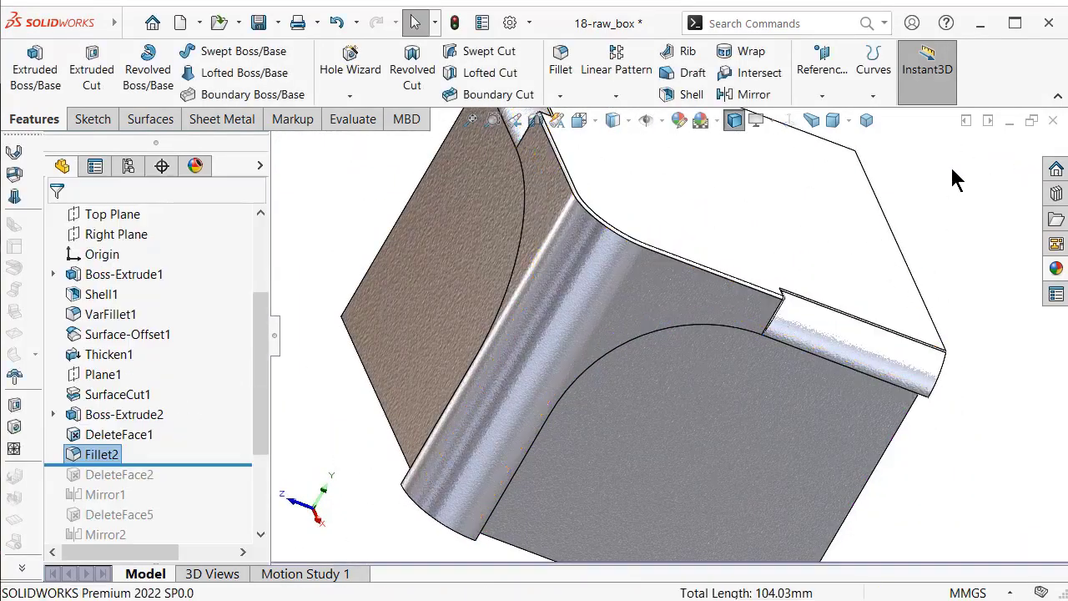
key("f")
left_click(865, 125)
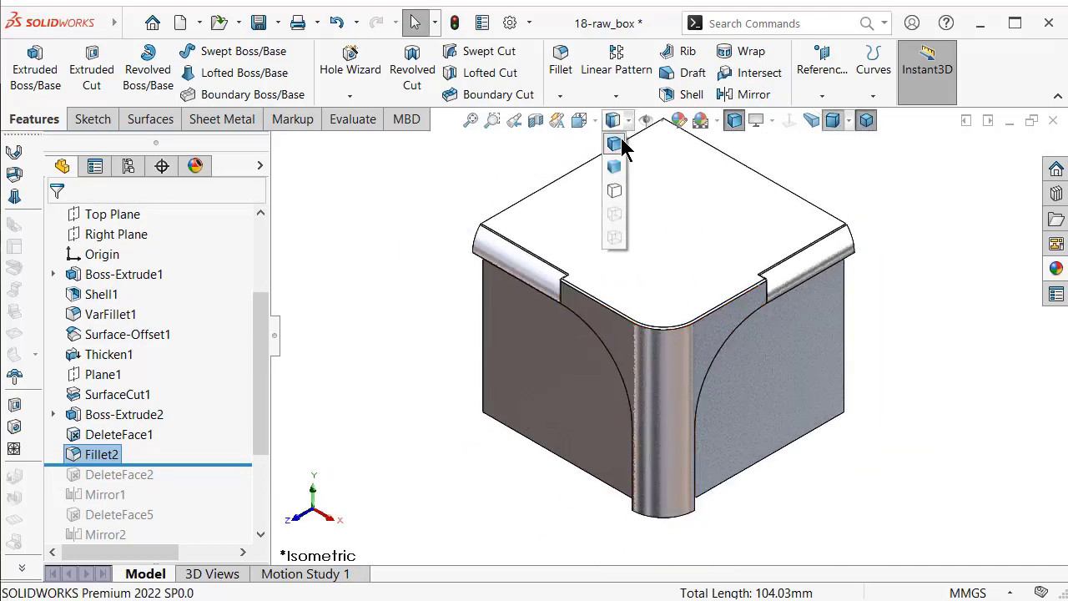
left_click(615, 167)
left_click(629, 122)
left_click(619, 143)
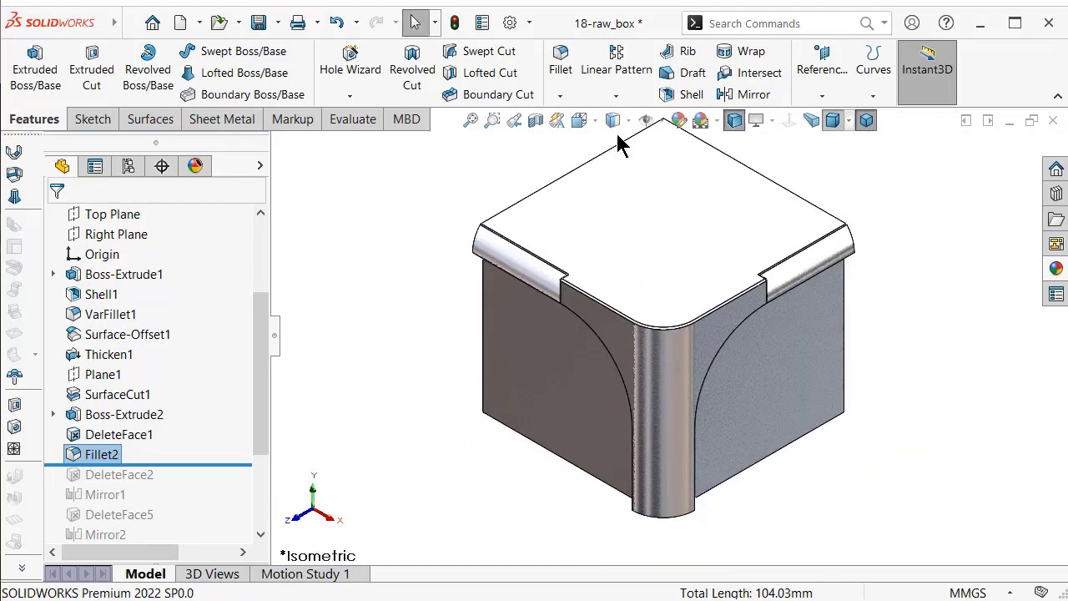
left_click_drag(236, 466, 218, 539)
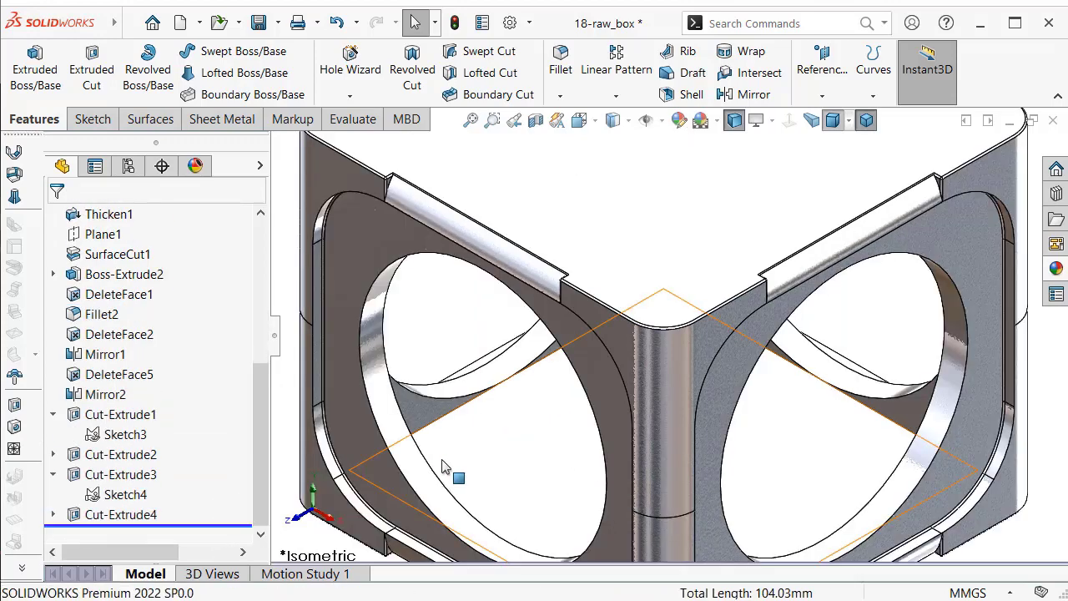
key("f")
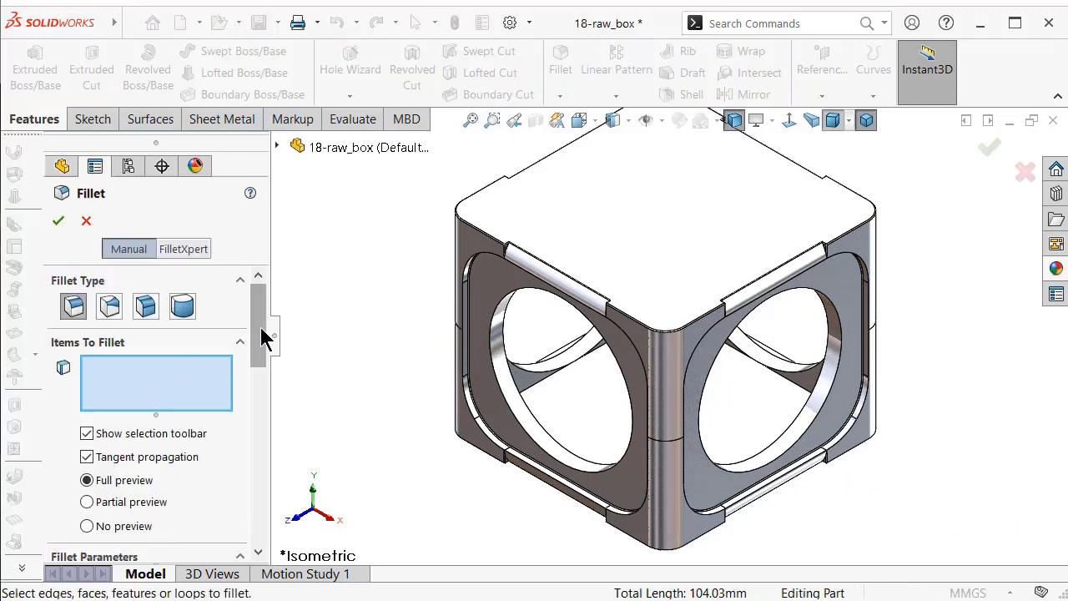
- Select a hole face and the large inner face for the 0.25 mm face fillet
left_click_drag(261, 328, 255, 387)
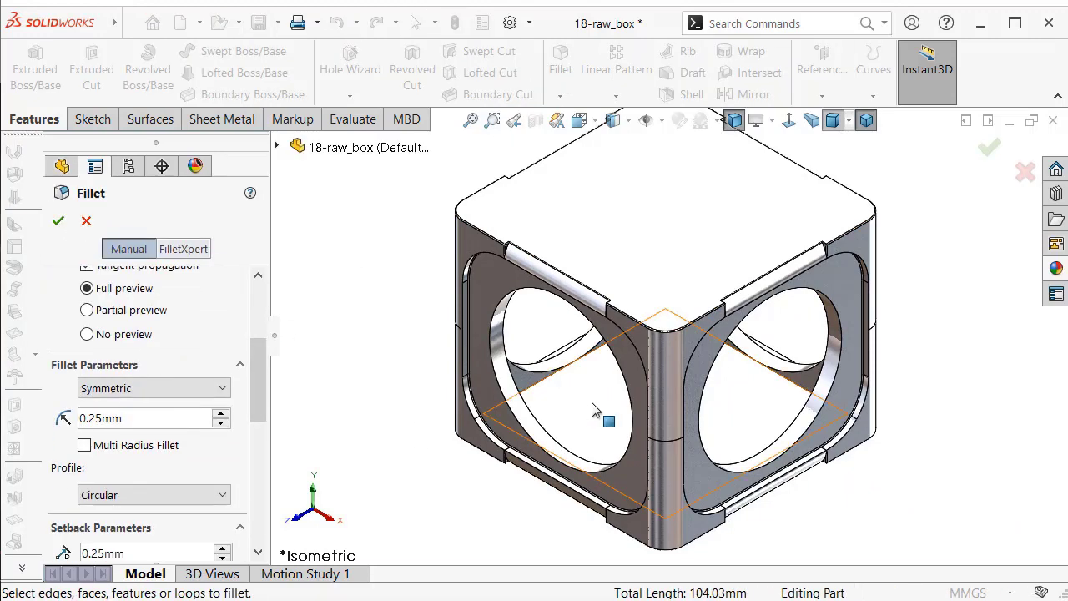
scroll(710, 284, "down", 3)
scroll(739, 303, "down", 2)
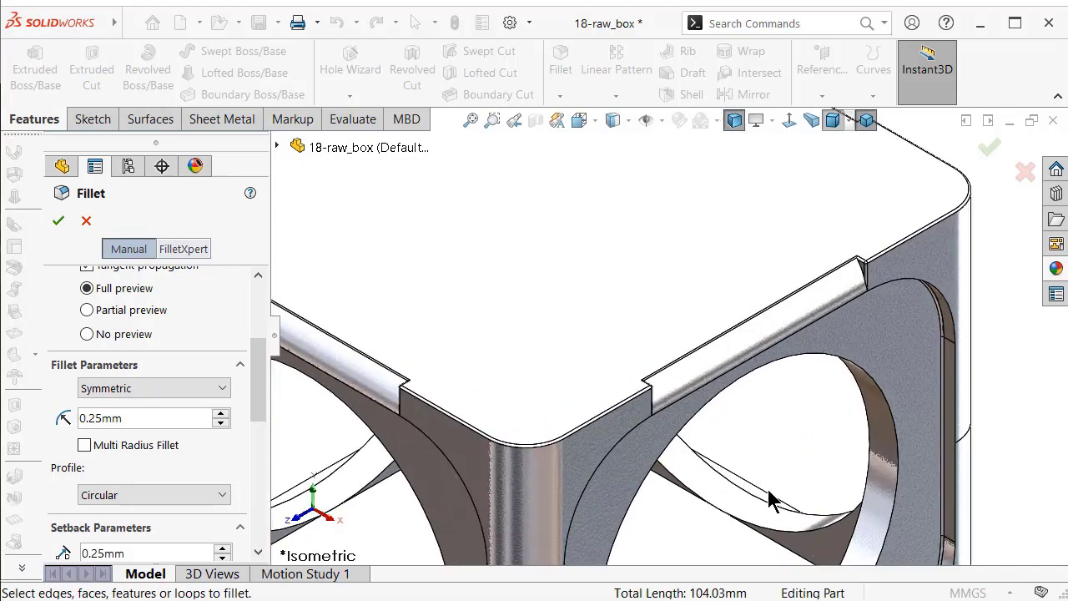
middle_click_drag(867, 374, 868, 362)
scroll(792, 453, "up", 3)
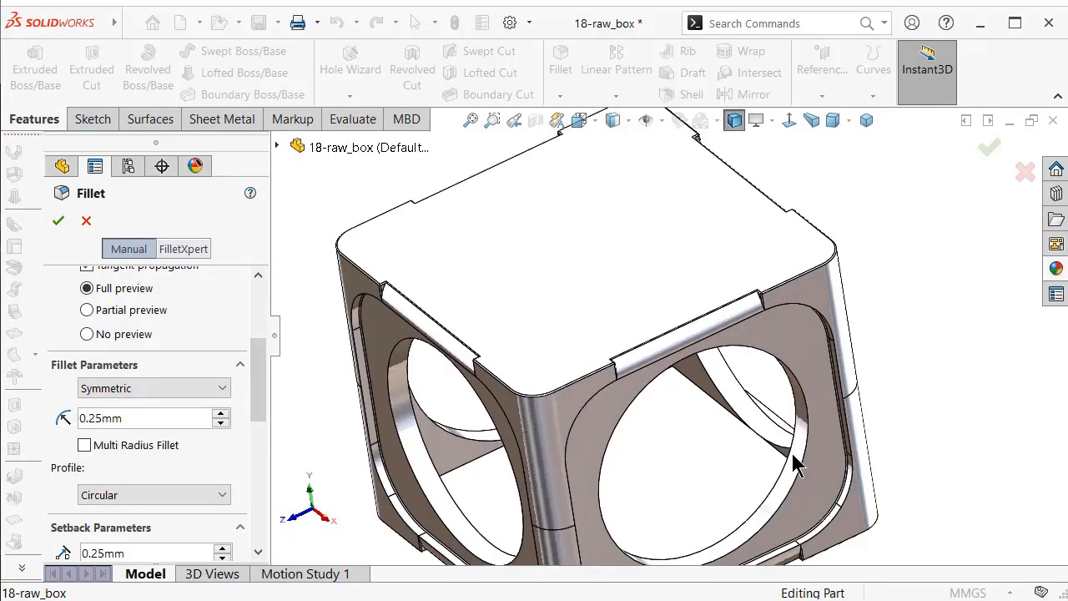
scroll(710, 455, "down", 3)
left_click(709, 464)
middle_click_drag(701, 445, 694, 370)
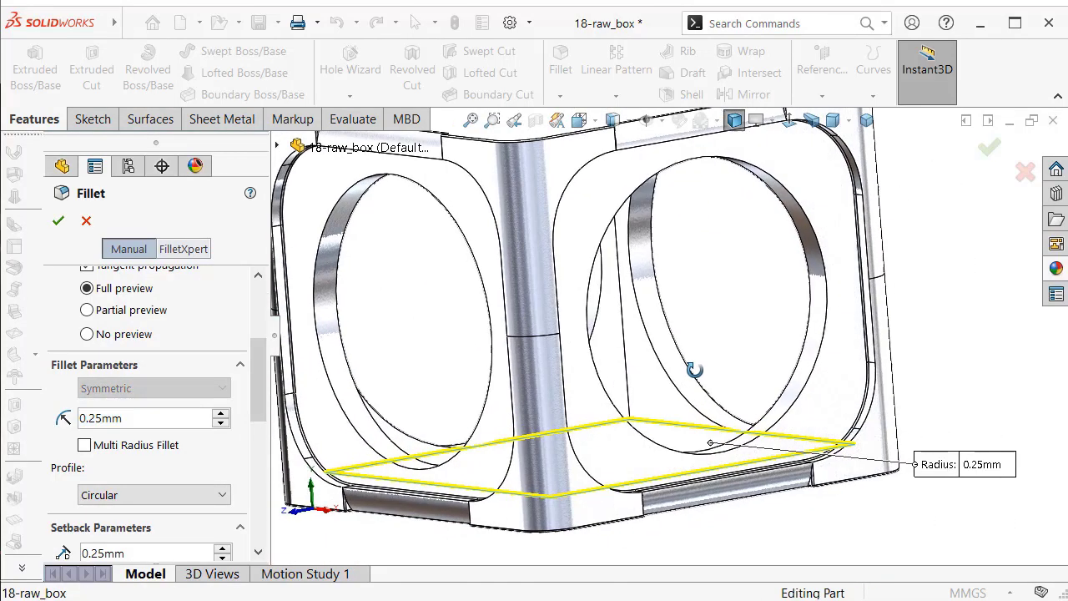
scroll(656, 394, "down", 3)
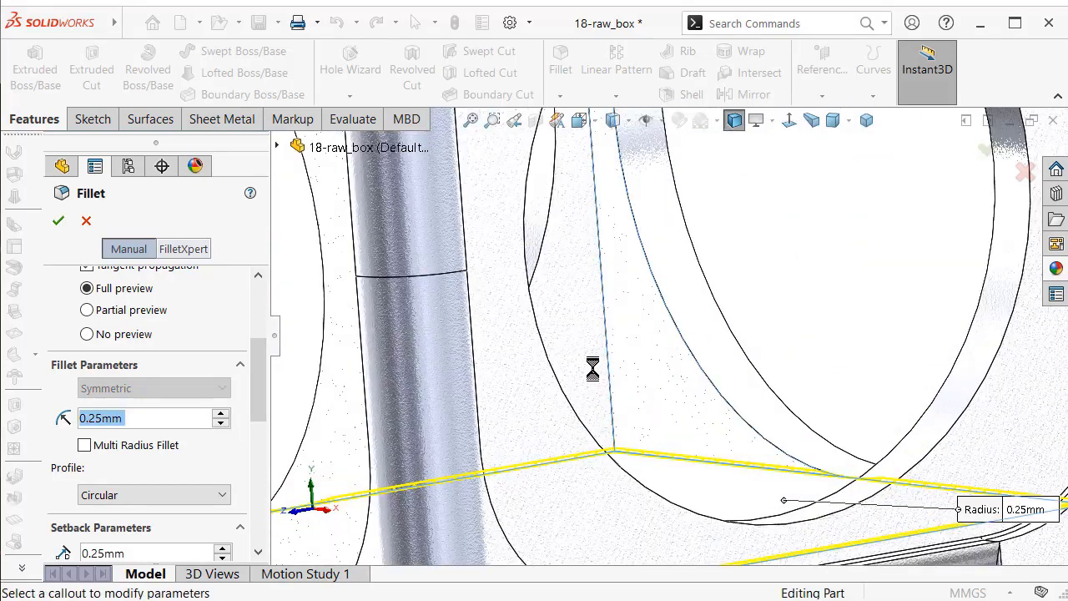
scroll(605, 375, "up", 2)
scroll(607, 375, "up", 2)
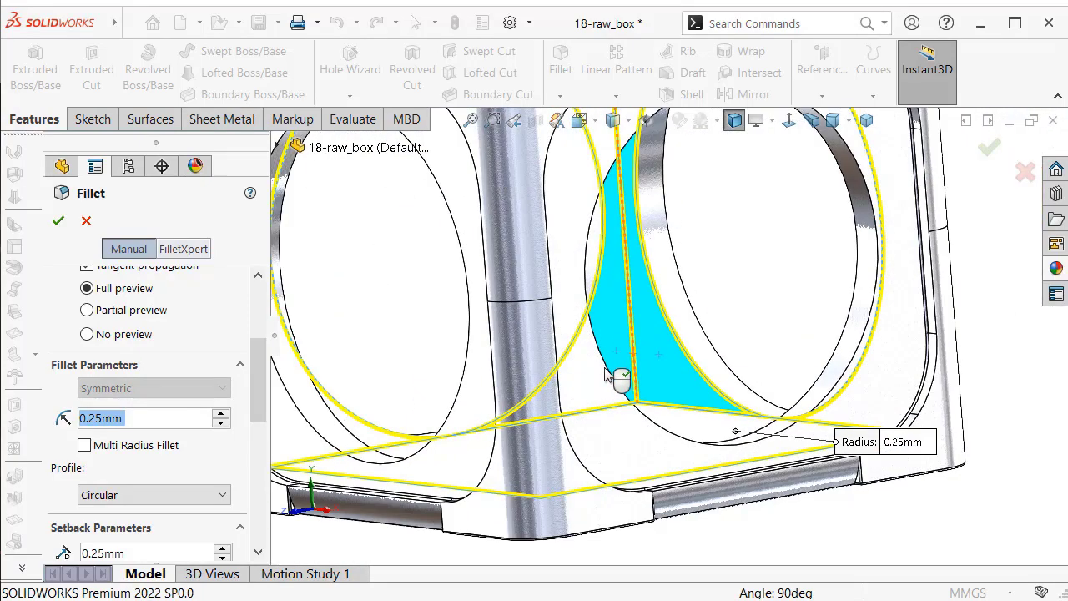
left_click(615, 454)
- Add another face and the top inner face by the side hole to the fillet
middle_click_drag(526, 437, 551, 403)
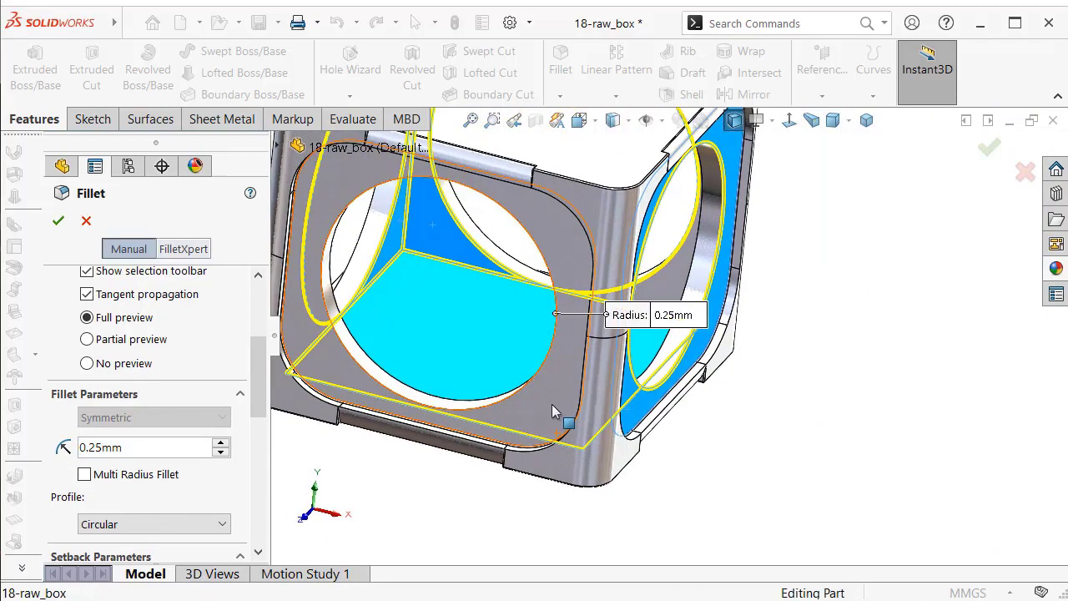
left_click(548, 395)
middle_click_drag(449, 389, 432, 389)
scroll(431, 388, "up", 3)
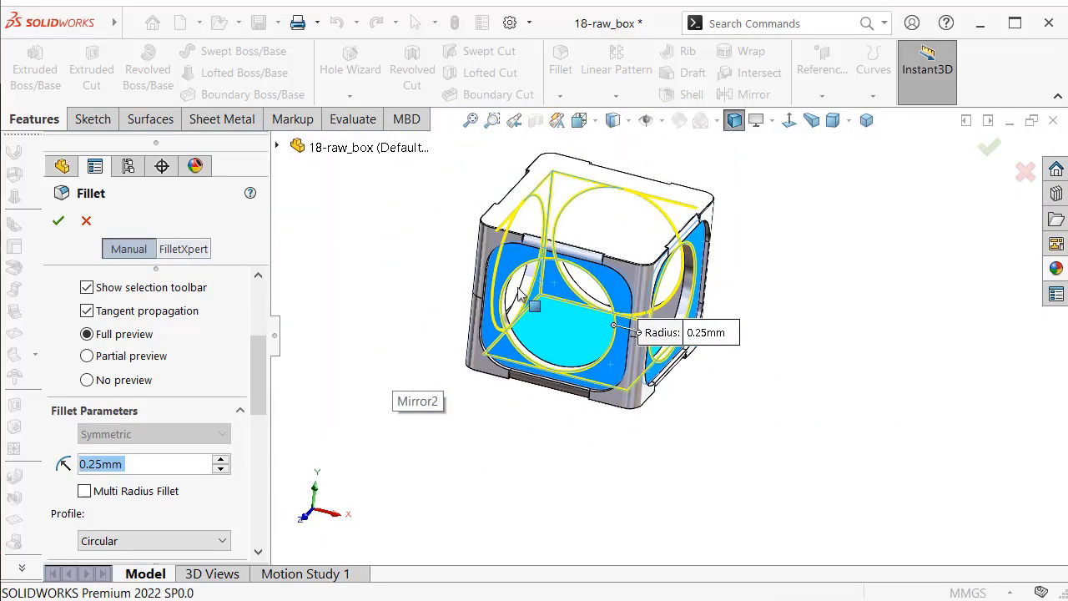
scroll(501, 334, "down", 4)
middle_click_drag(501, 334, 558, 232)
mouse_move(474, 210)
middle_mouse_down()
mouse_move(489, 239)
mouse_move(440, 259)
mouse_move(424, 292)
middle_mouse_up()
left_click(484, 235)
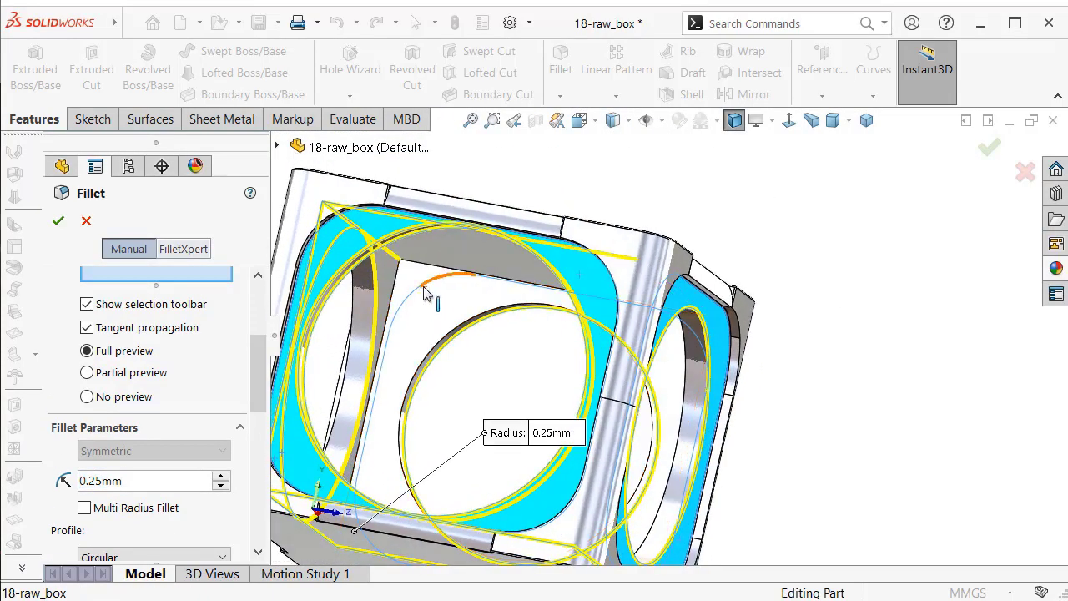
- Select the remaining inner faces up to Face<12> and accept the 0.25 mm Fillet3
left_click(427, 316)
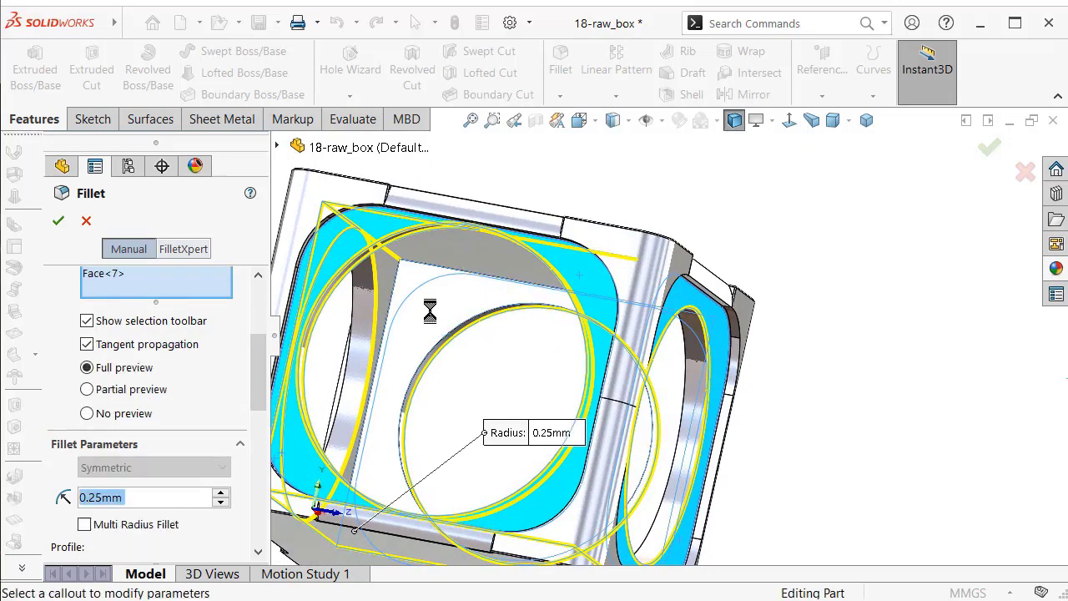
left_click(388, 278)
left_click(451, 253)
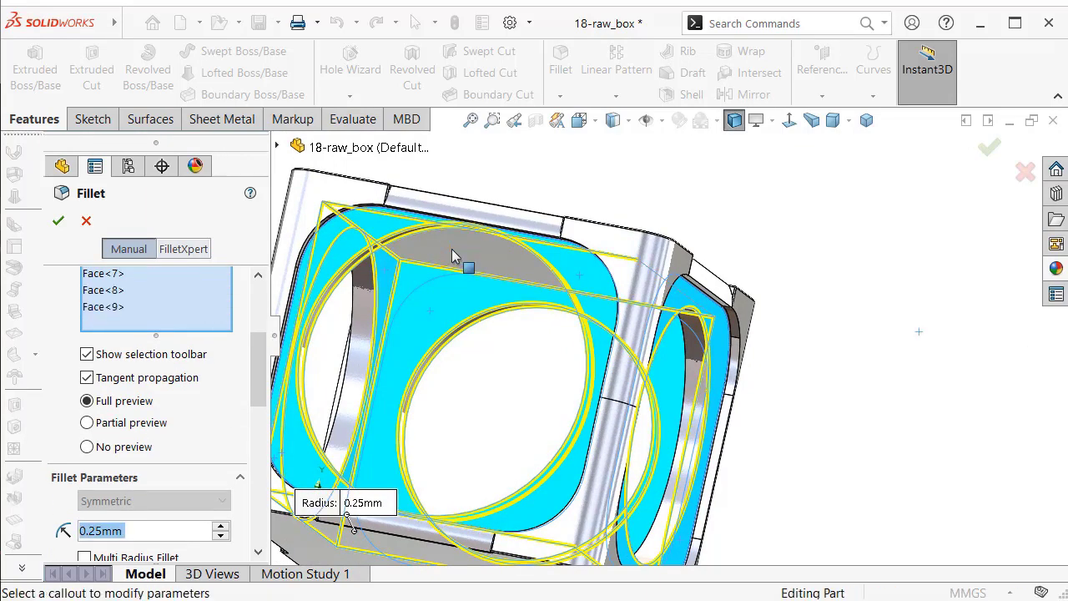
scroll(491, 311, "up", 5)
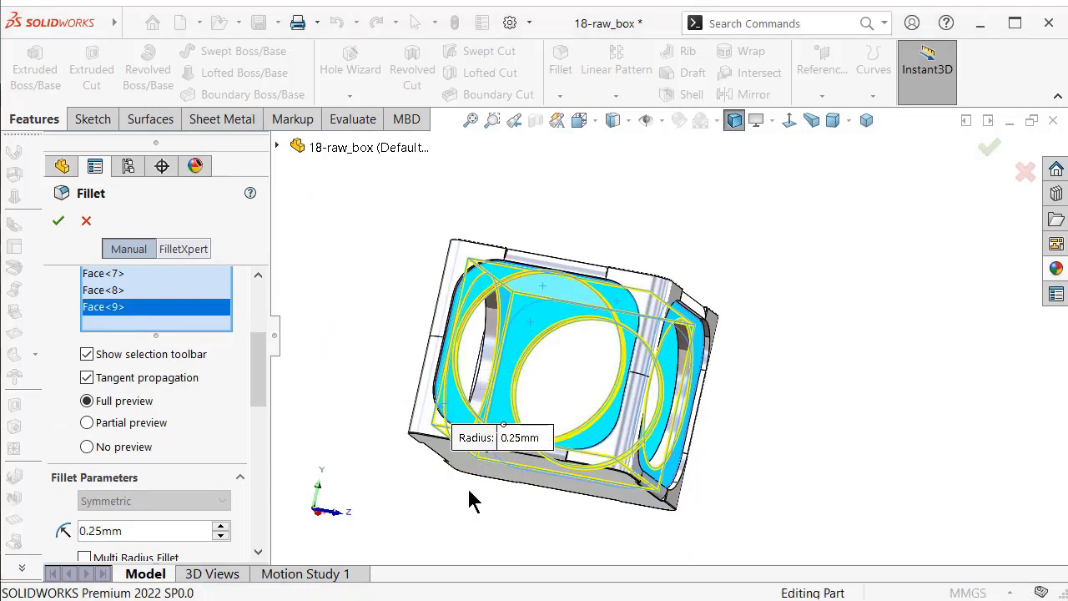
mouse_move(474, 498)
middle_mouse_down()
mouse_move(700, 386)
mouse_move(581, 127)
mouse_move(531, 166)
middle_mouse_up()
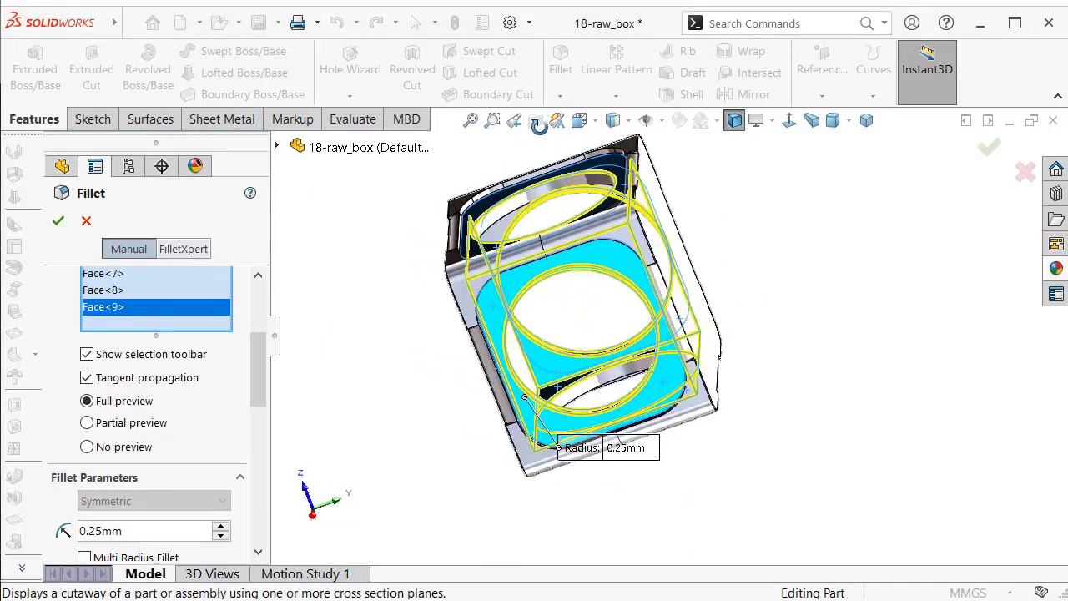
scroll(476, 329, "down", 5)
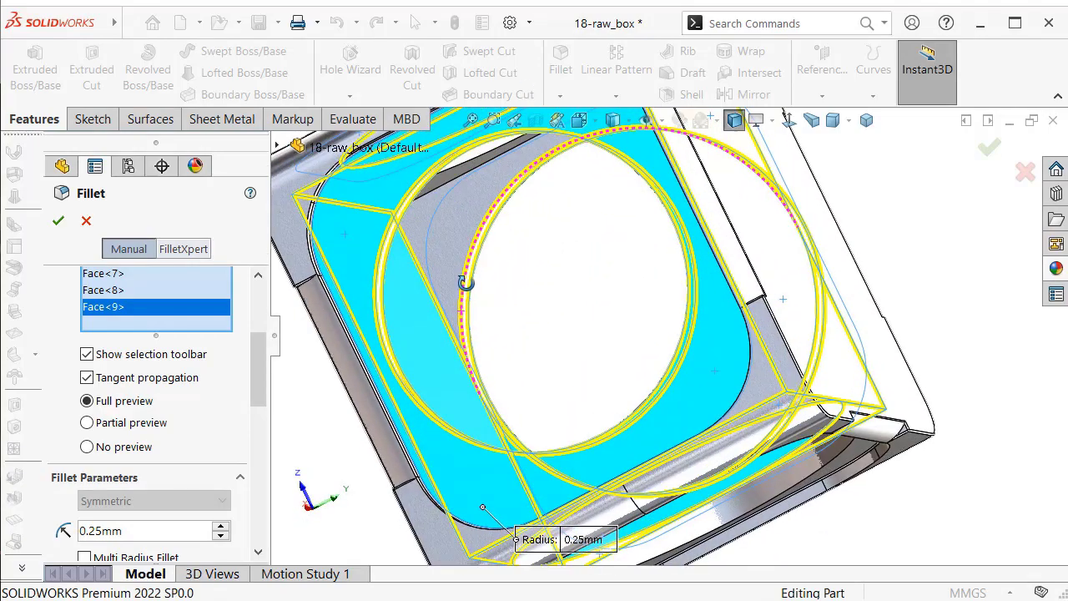
left_click(457, 244)
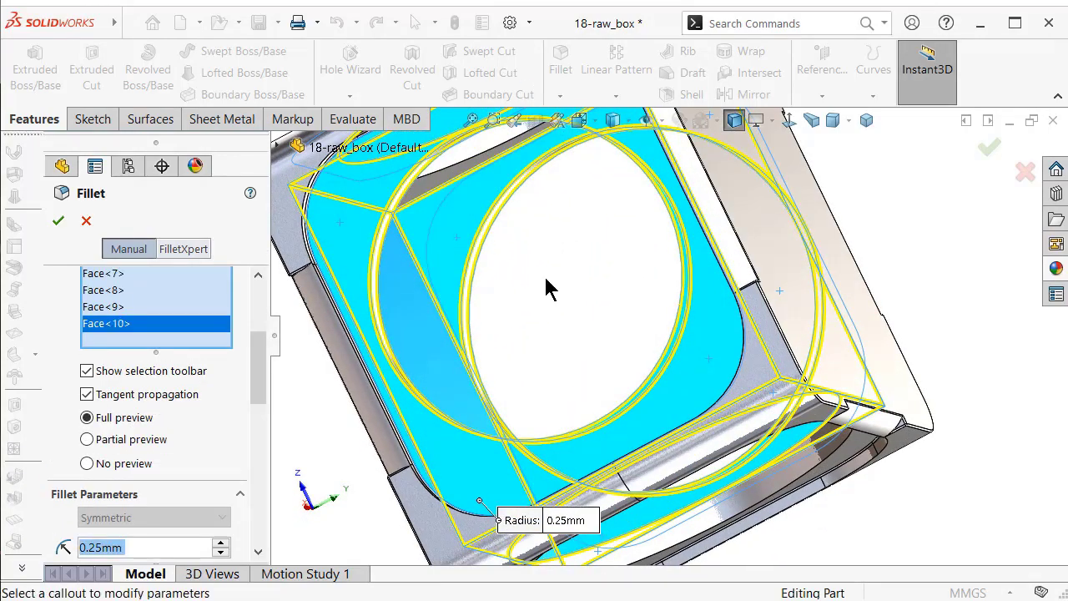
mouse_move(547, 288)
middle_mouse_down()
mouse_move(549, 238)
mouse_move(488, 218)
middle_mouse_up()
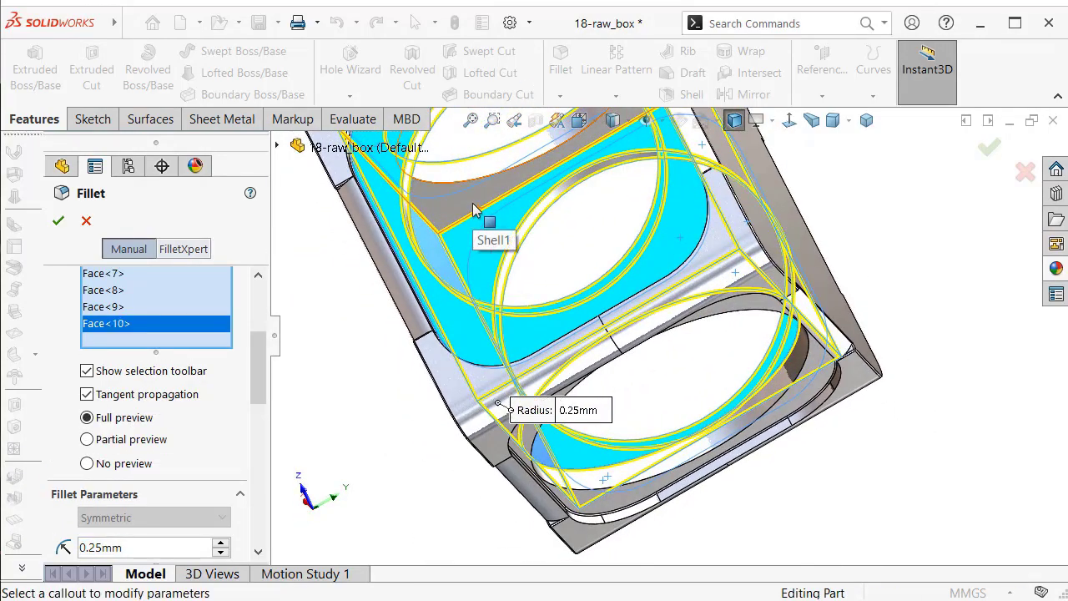
left_click(471, 208)
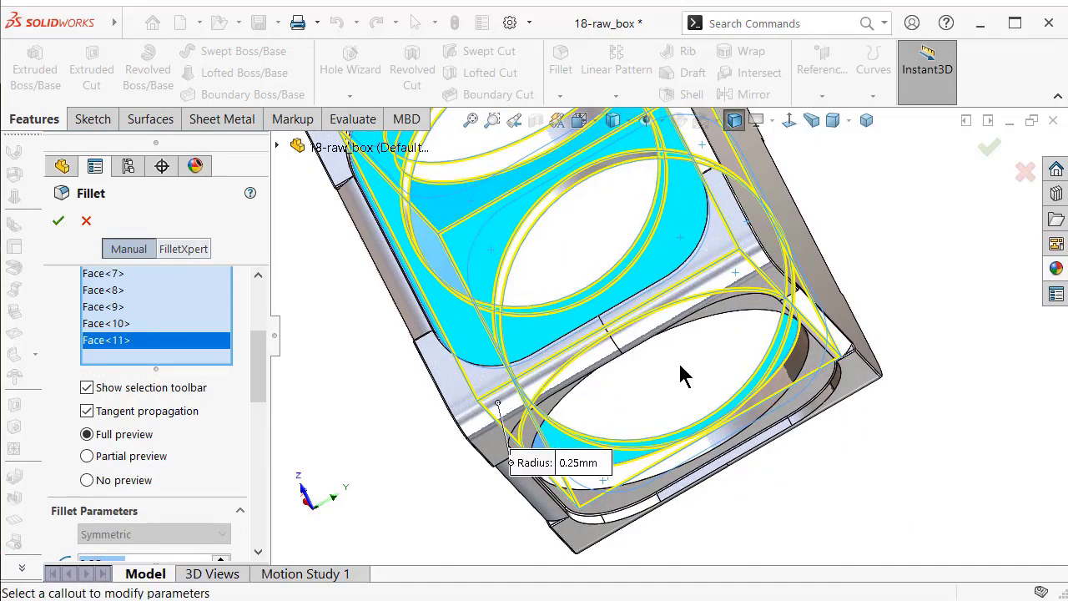
mouse_move(680, 376)
middle_mouse_down()
mouse_move(720, 417)
mouse_move(692, 472)
mouse_move(693, 525)
mouse_move(602, 367)
mouse_move(639, 473)
middle_mouse_up()
left_click(649, 450)
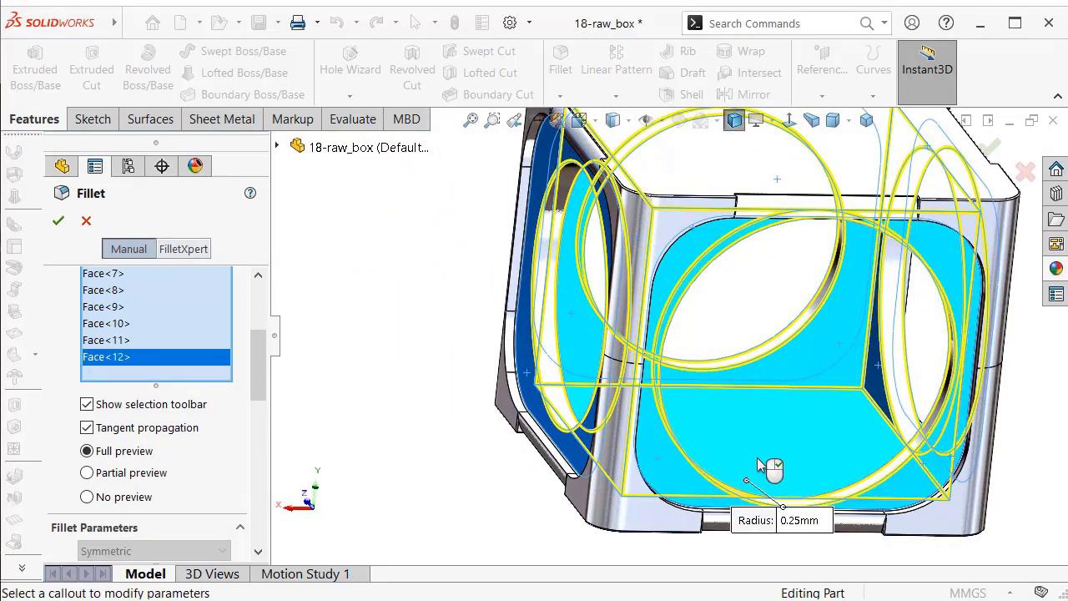
mouse_move(761, 466)
middle_mouse_down()
mouse_move(769, 419)
mouse_move(729, 341)
mouse_move(720, 209)
mouse_move(456, 221)
mouse_move(222, 303)
mouse_move(222, 488)
mouse_move(543, 317)
mouse_move(717, 70)
mouse_move(732, 207)
mouse_move(687, 309)
mouse_move(672, 315)
middle_mouse_up()
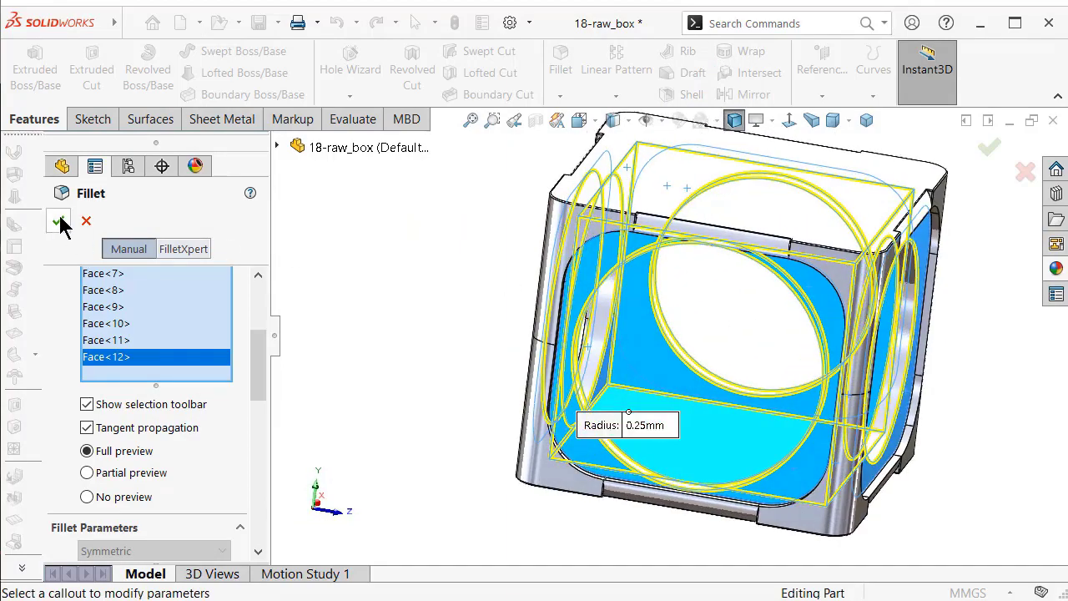
key("Return")
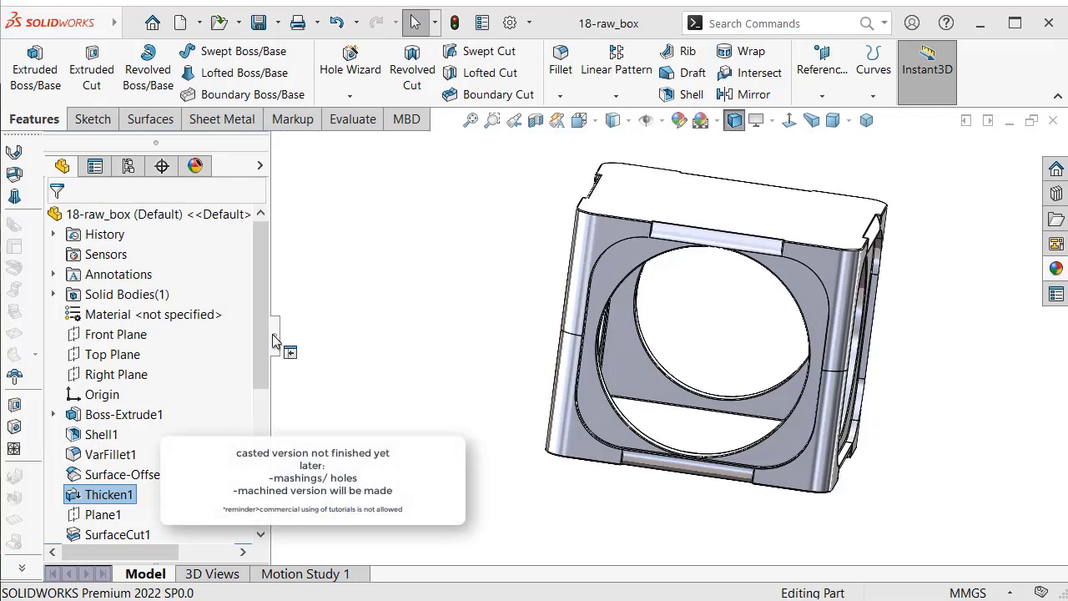
- Collapse the feature tree and show the cube in isometric perspective
left_click(275, 338)
left_click(755, 144)
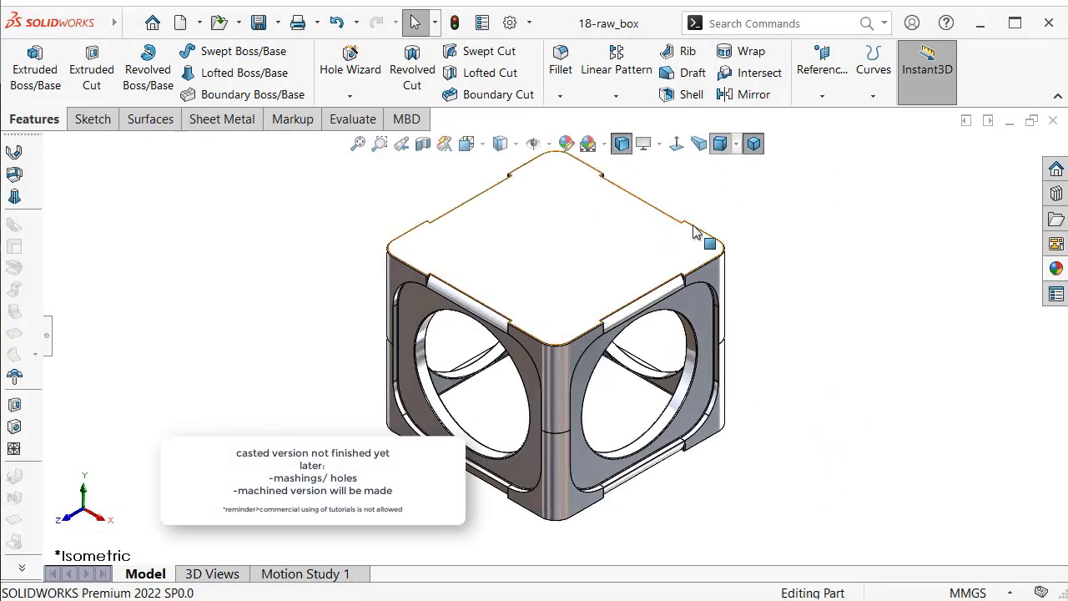
left_click(698, 146)
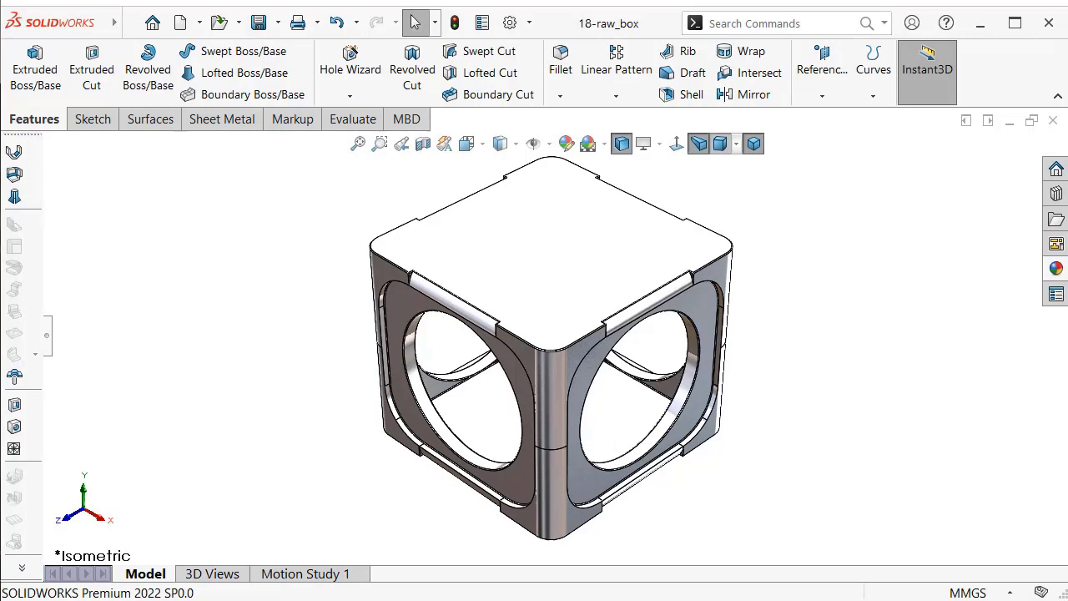
scroll(665, 242, "up", 1)
- Turn on ambient occlusion, then view the cube from dimetric and trimetric orientations
left_click(661, 144)
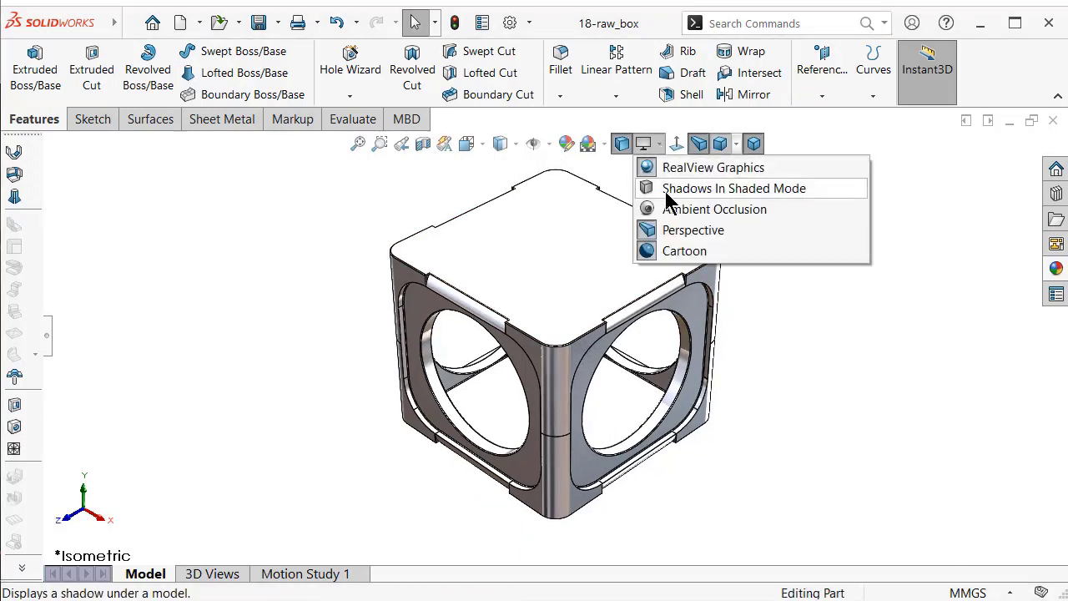
left_click(669, 206)
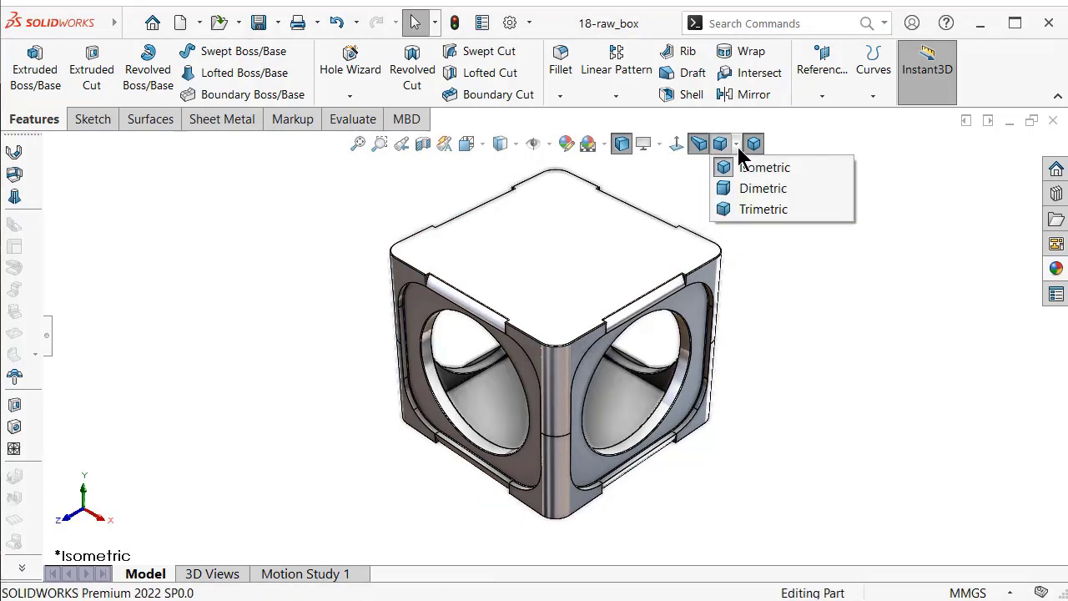
left_click(747, 191)
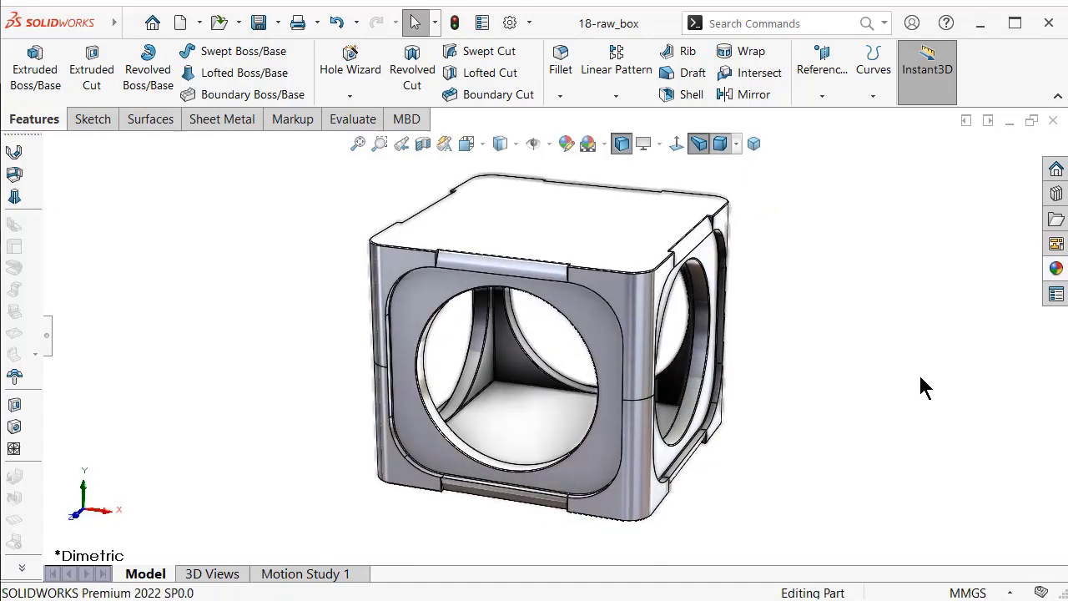
left_click(736, 144)
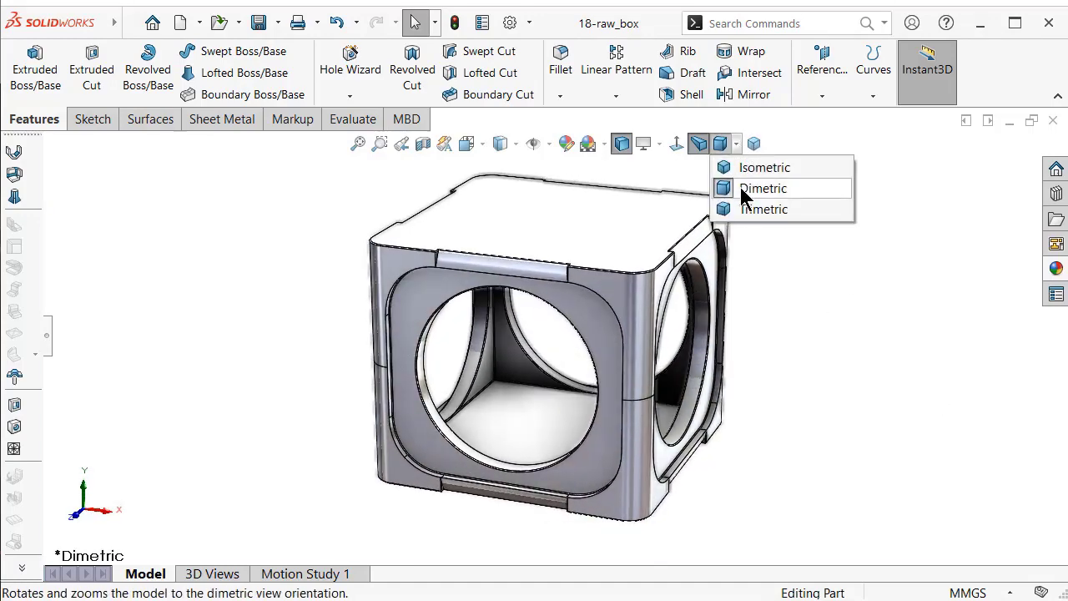
left_click(743, 207)
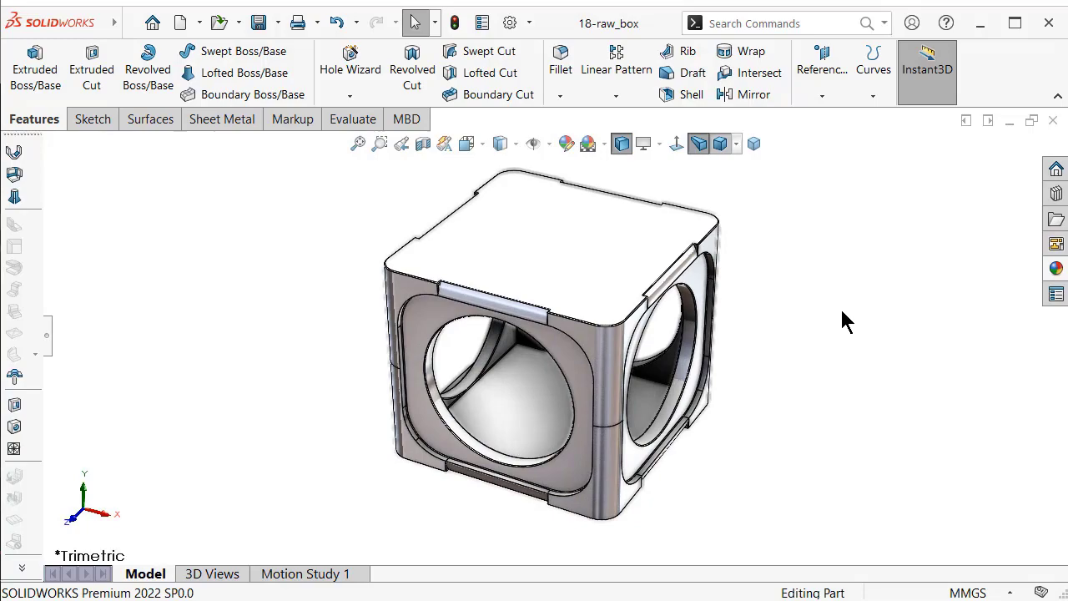